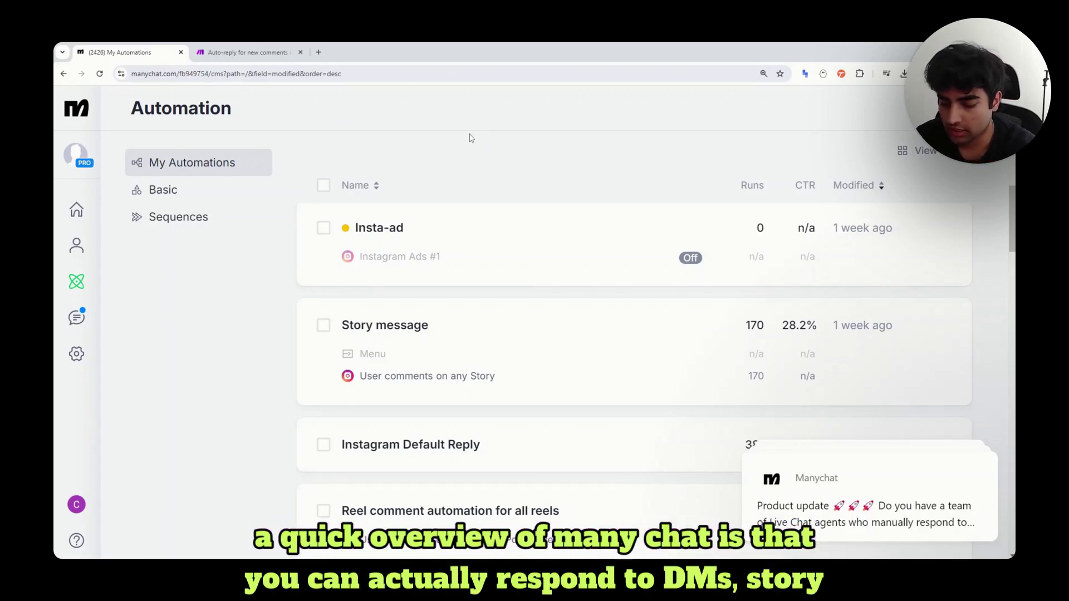
# - Open the ManyChat Home dashboard (3,941 contacts) in a new browser tab
pyautogui.hotkey('ctrl', 't')
pyautogui.write('manychat')
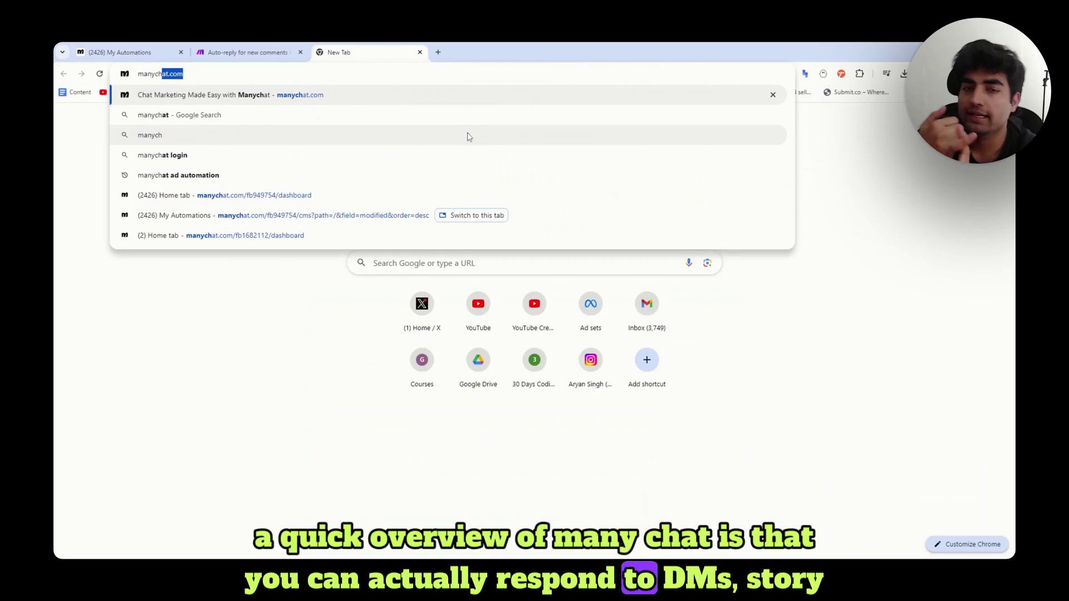
pyautogui.press('Return')
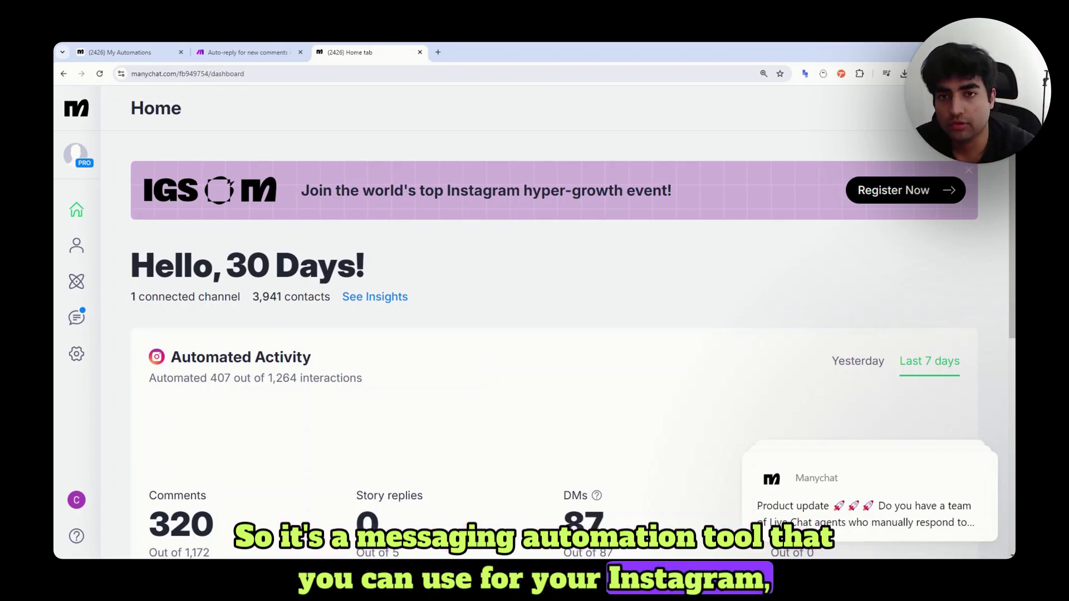
# - Search Google for aisensy and open the AiSensy website in a new tab
pyautogui.click(437, 54)
pyautogui.write('aisen')
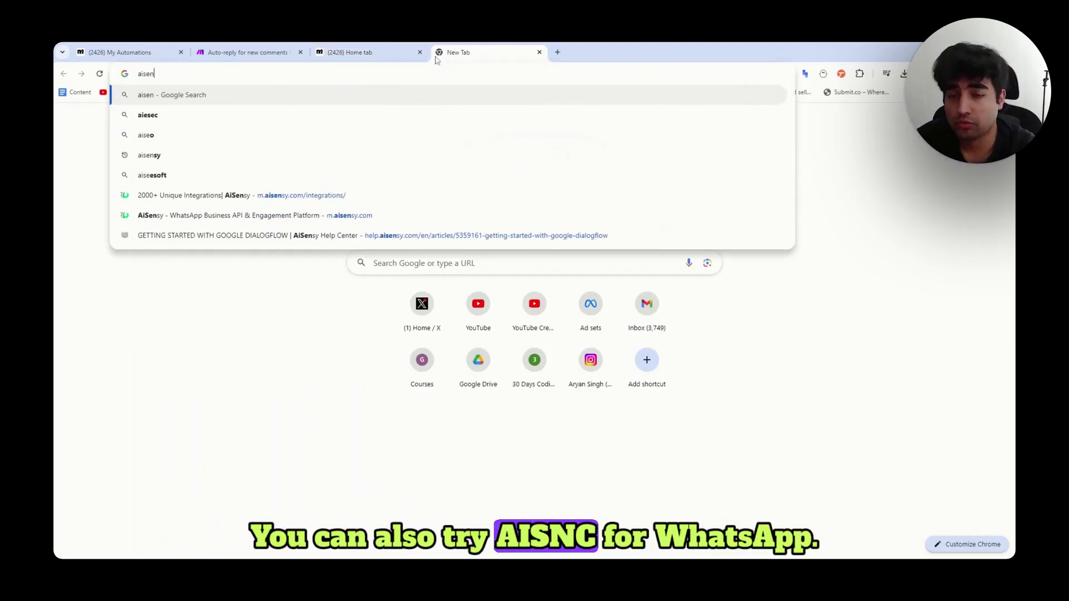
pyautogui.write('sy')
pyautogui.press('Return')
pyautogui.scroll(-1, 205, 291)
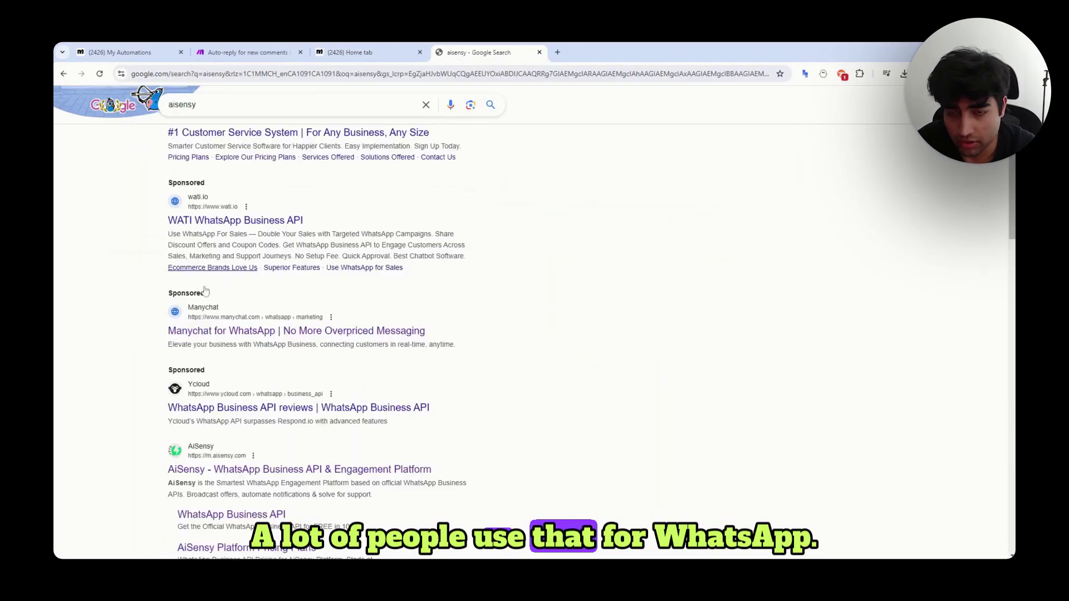
pyautogui.scroll(-3, 205, 291)
pyautogui.click(267, 338)
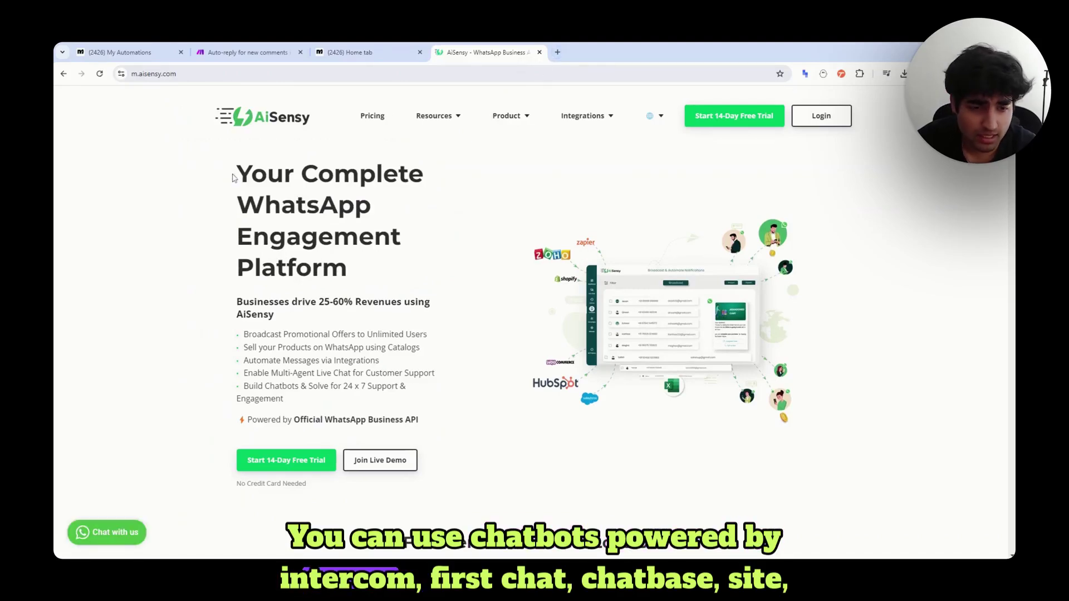
# - Highlight the homepage heading, then dismiss the ad-credits promotion popup
pyautogui.moveTo(236, 162); pyautogui.dragTo(440, 390)
pyautogui.click(445, 338)
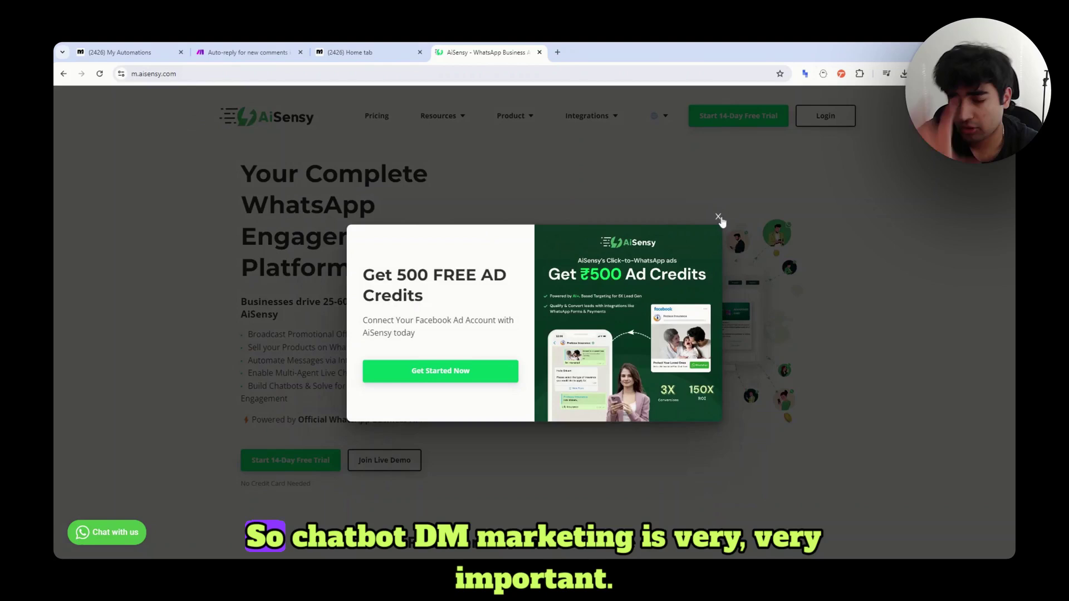
pyautogui.click(718, 216)
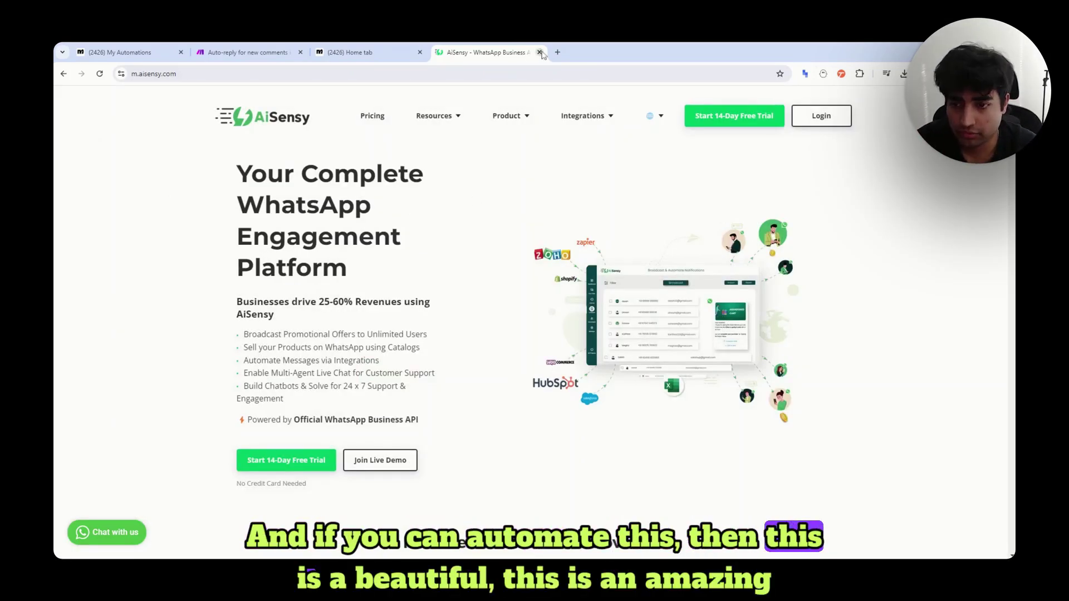
# - Close the AiSensy tab and highlight the 3,941 contacts count on the ManyChat dashboard
pyautogui.click(539, 52)
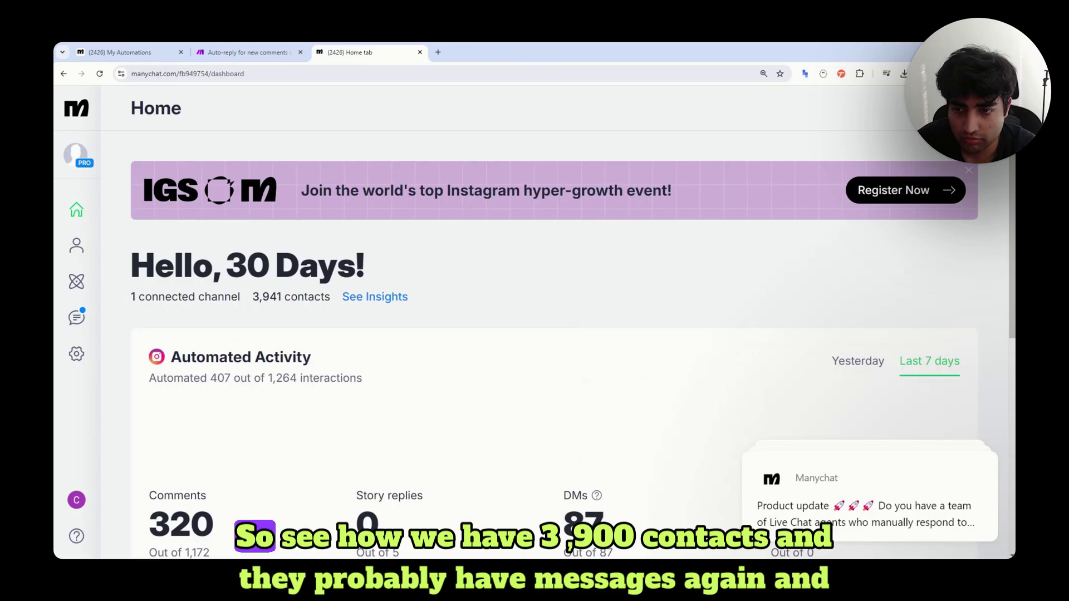
pyautogui.moveTo(253, 300); pyautogui.dragTo(333, 300)
pyautogui.click(328, 298)
pyautogui.click(253, 299)
pyautogui.click(332, 299)
pyautogui.click(253, 300)
pyautogui.click(332, 300)
pyautogui.click(254, 300)
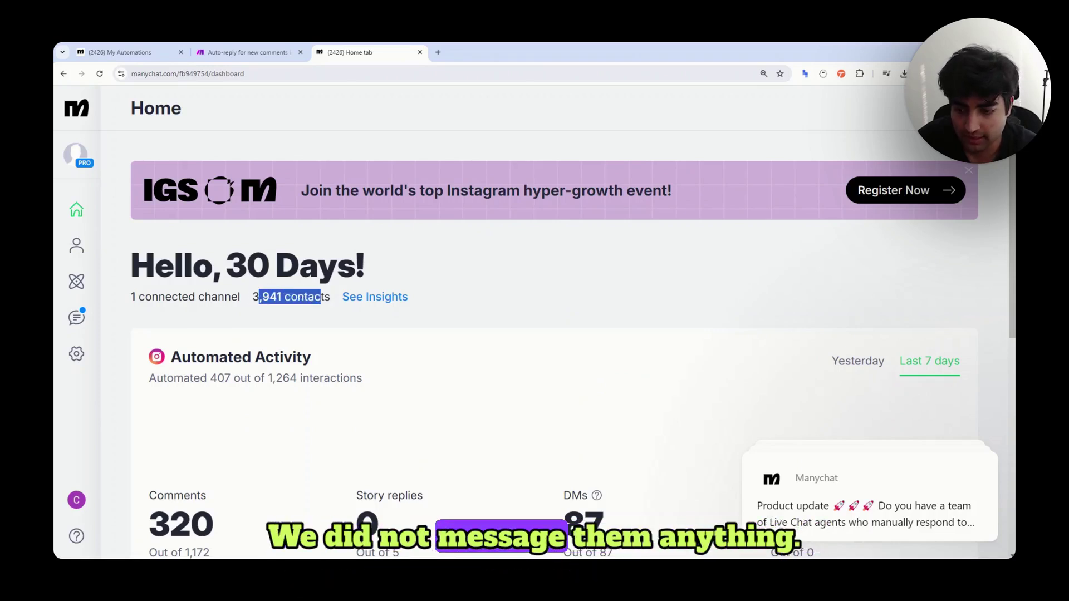
pyautogui.click(333, 300)
# - Open My Automations, listing the FAQ folder and the insta-ads-ebook automation
pyautogui.scroll(-1, 358, 158)
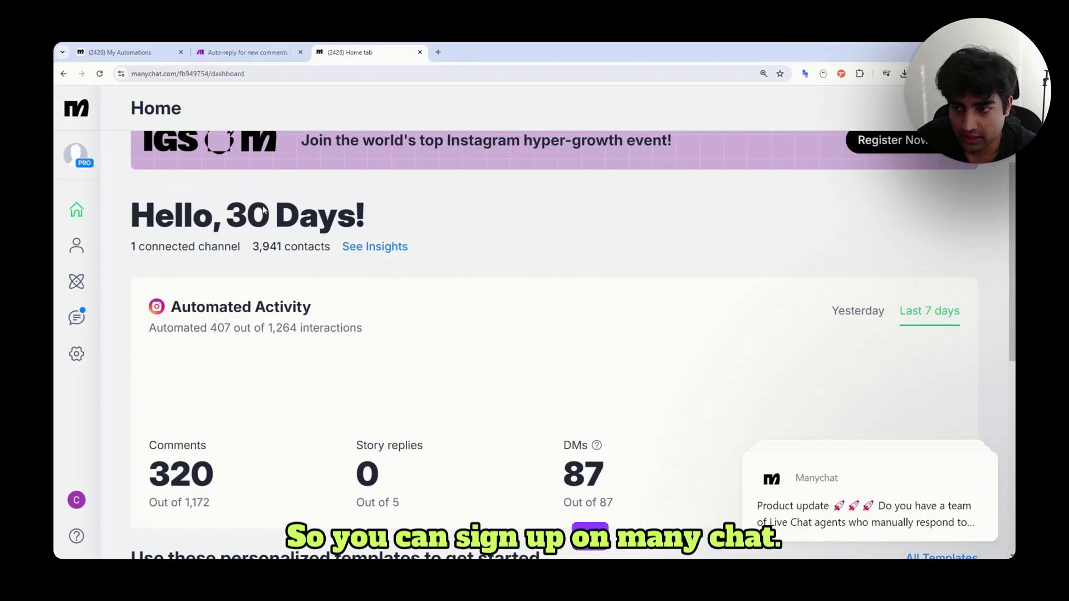
pyautogui.scroll(-1, 264, 210)
pyautogui.click(76, 281)
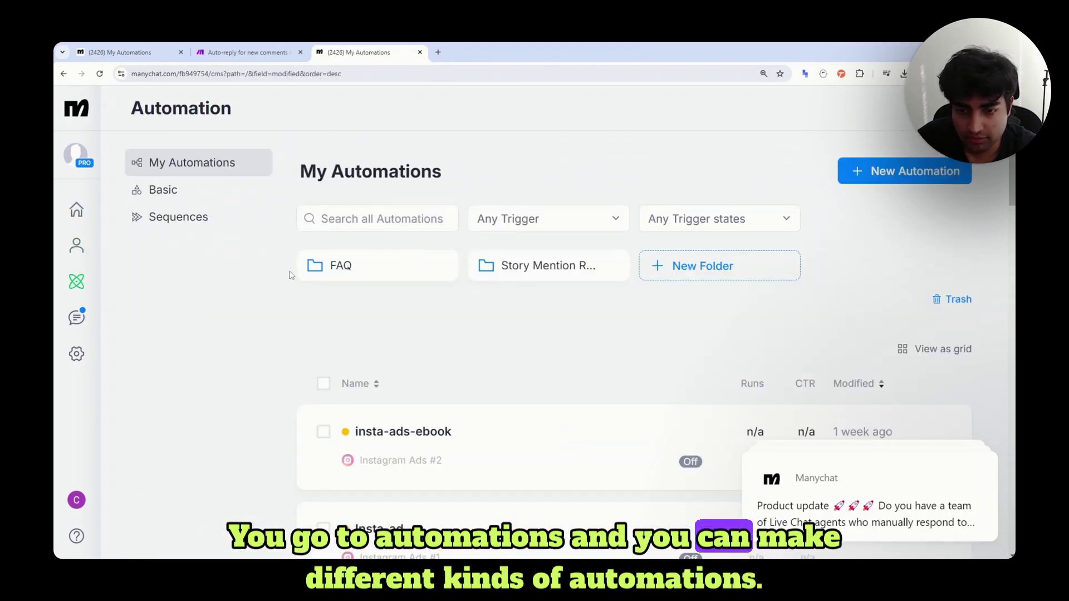
pyautogui.scroll(-5, 290, 275)
pyautogui.scroll(5, 410, 305)
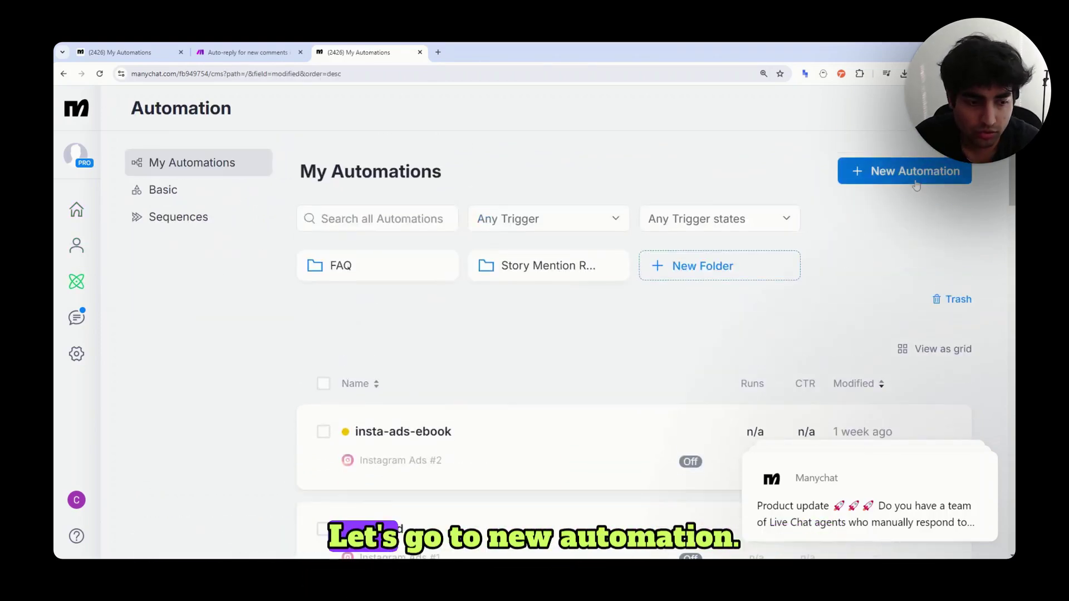
# - Start a new automation, clear the notification cards, and browse the Ready-to-Go Templates
pyautogui.click(915, 182)
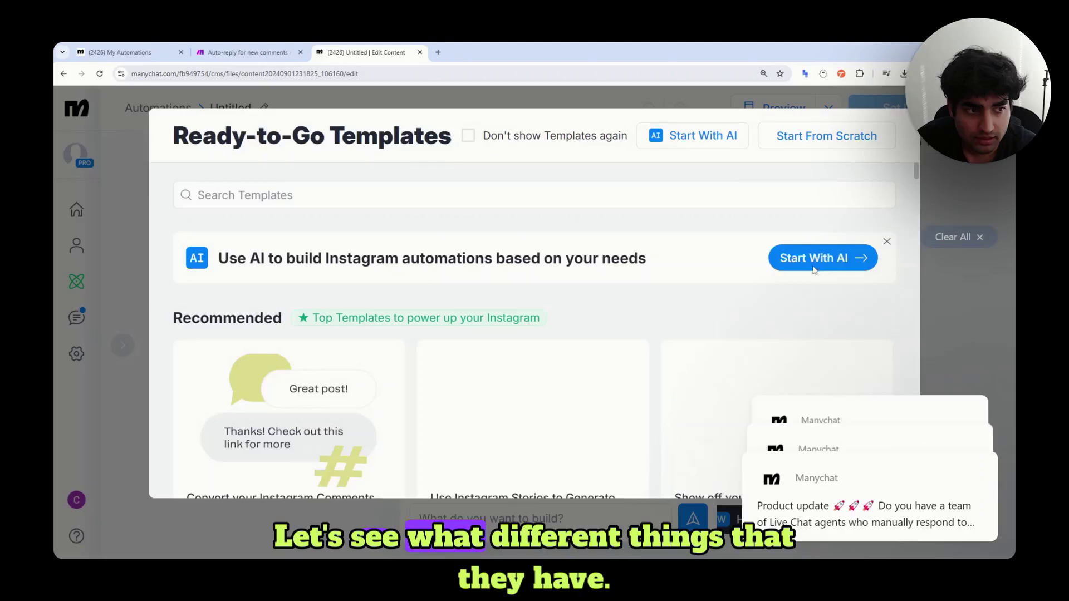
pyautogui.click(980, 238)
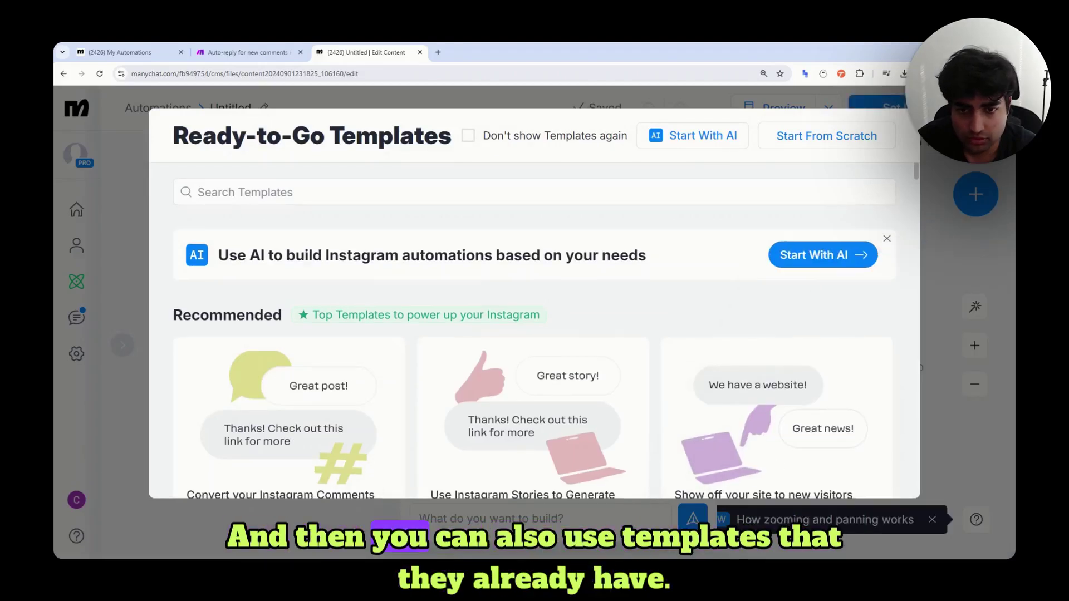
pyautogui.scroll(-5, 383, 226)
pyautogui.scroll(4, 383, 226)
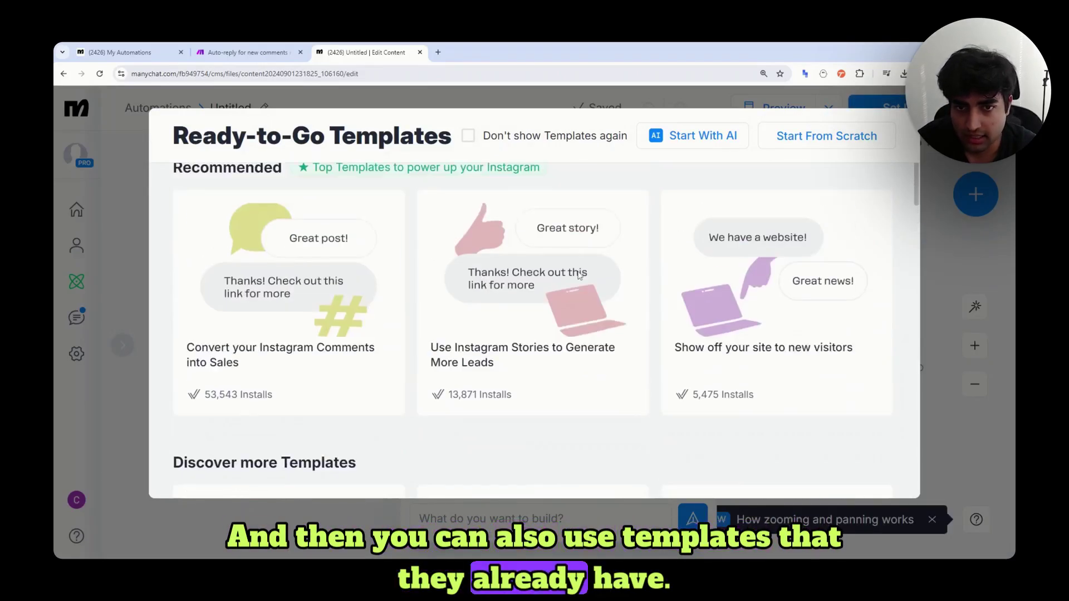
pyautogui.scroll(1, 577, 243)
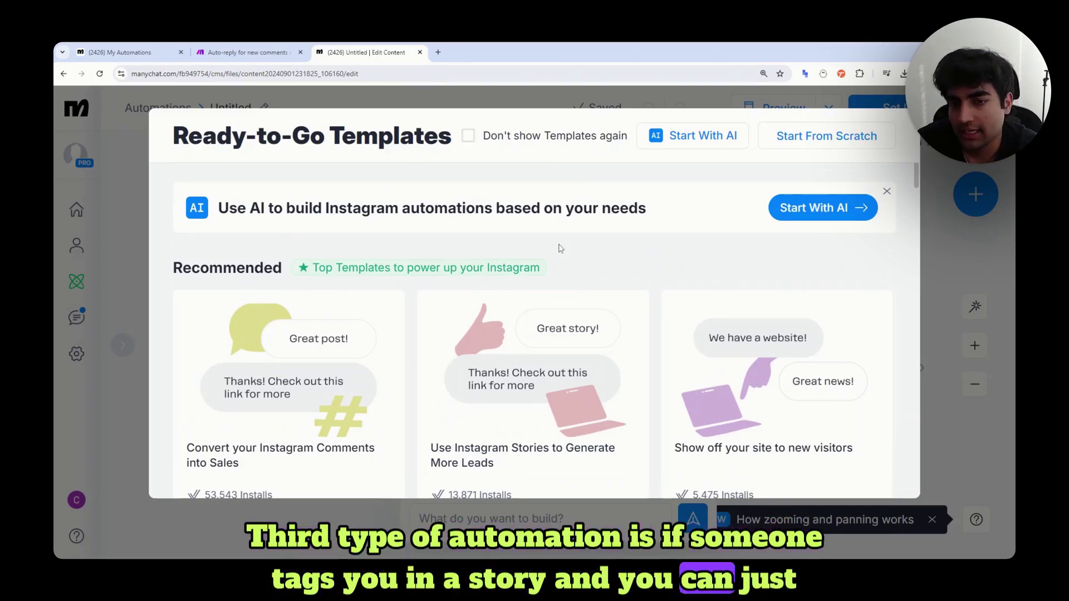
# - Scroll through the Ready-to-Go Templates gallery of recommended Instagram templates
pyautogui.tripleClick(518, 208)
pyautogui.click(518, 208)
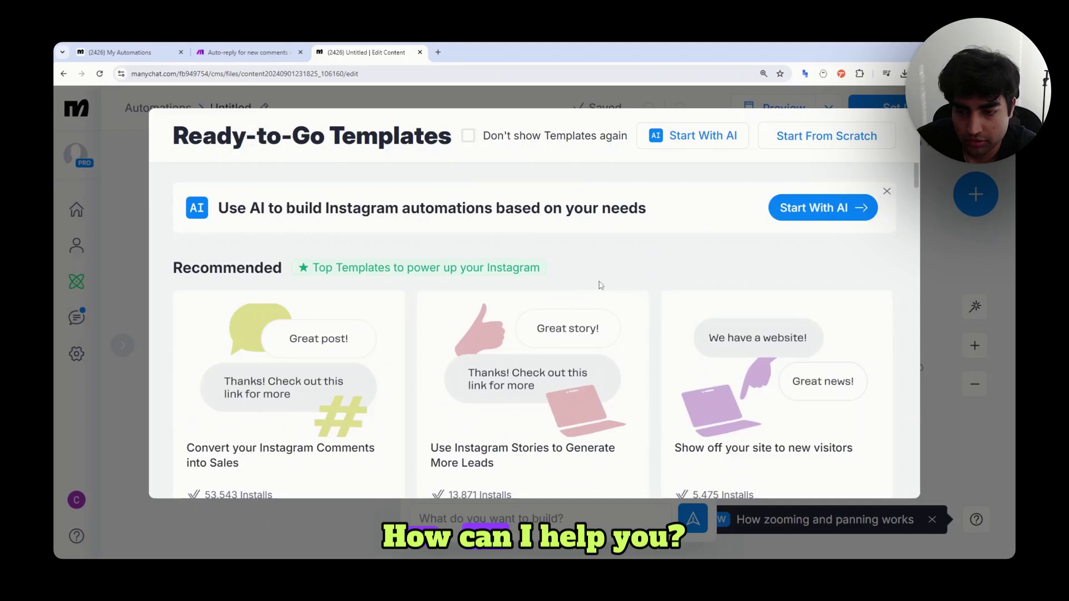
pyautogui.scroll(-4, 615, 279)
pyautogui.scroll(-3, 679, 347)
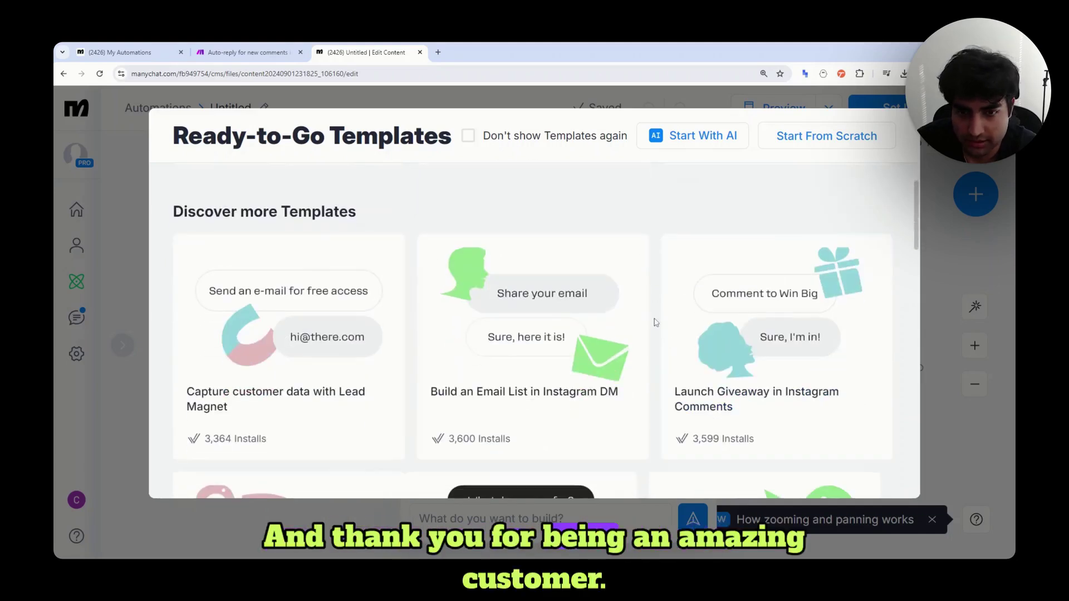
pyautogui.scroll(-5, 656, 322)
pyautogui.scroll(7, 655, 322)
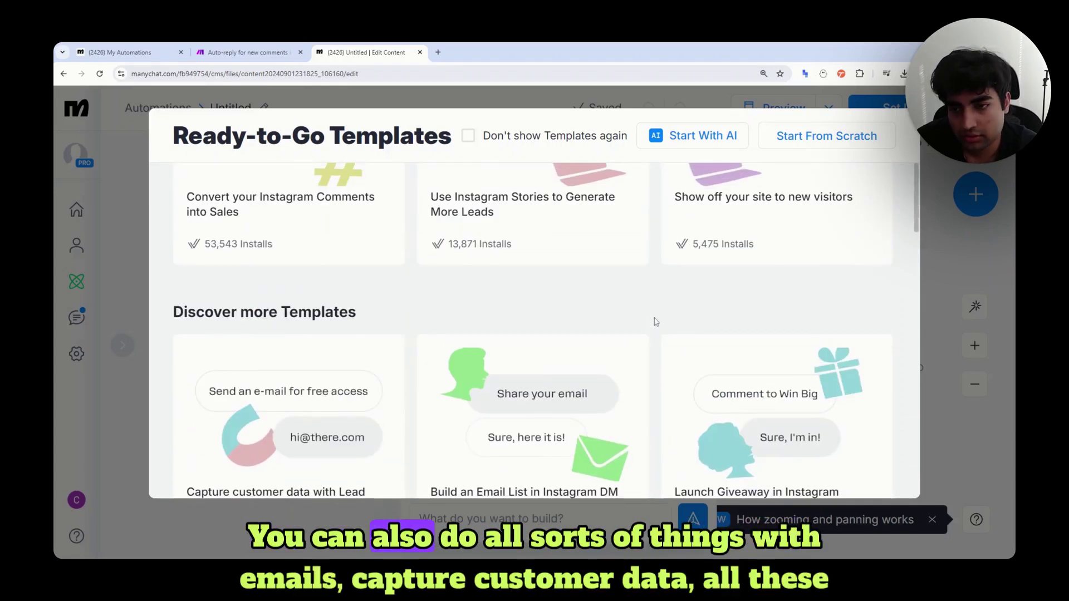
pyautogui.scroll(-2, 656, 323)
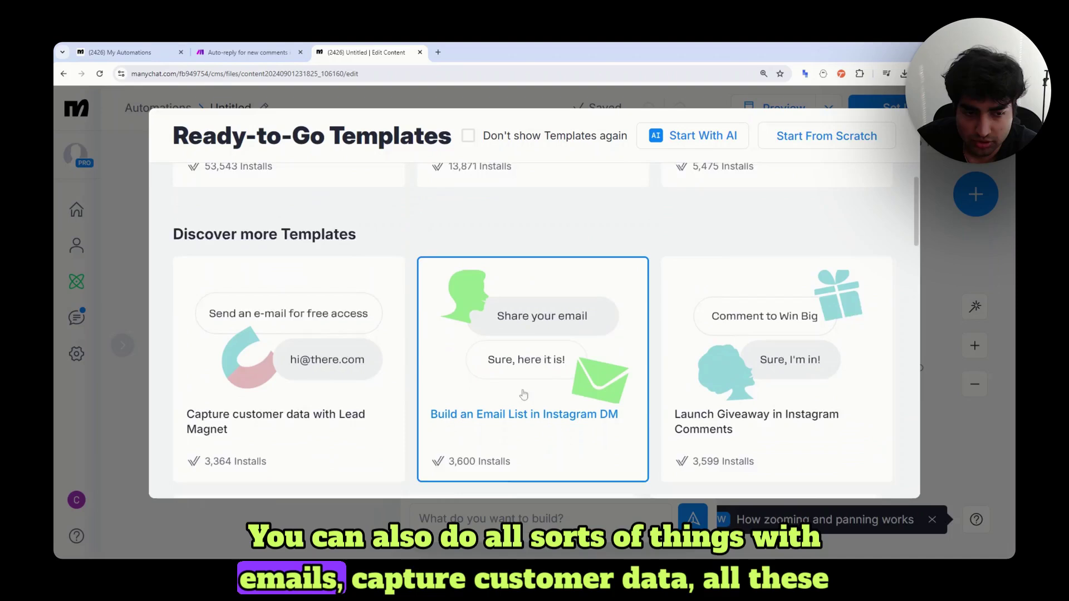
pyautogui.scroll(-1, 523, 394)
pyautogui.scroll(-3, 363, 394)
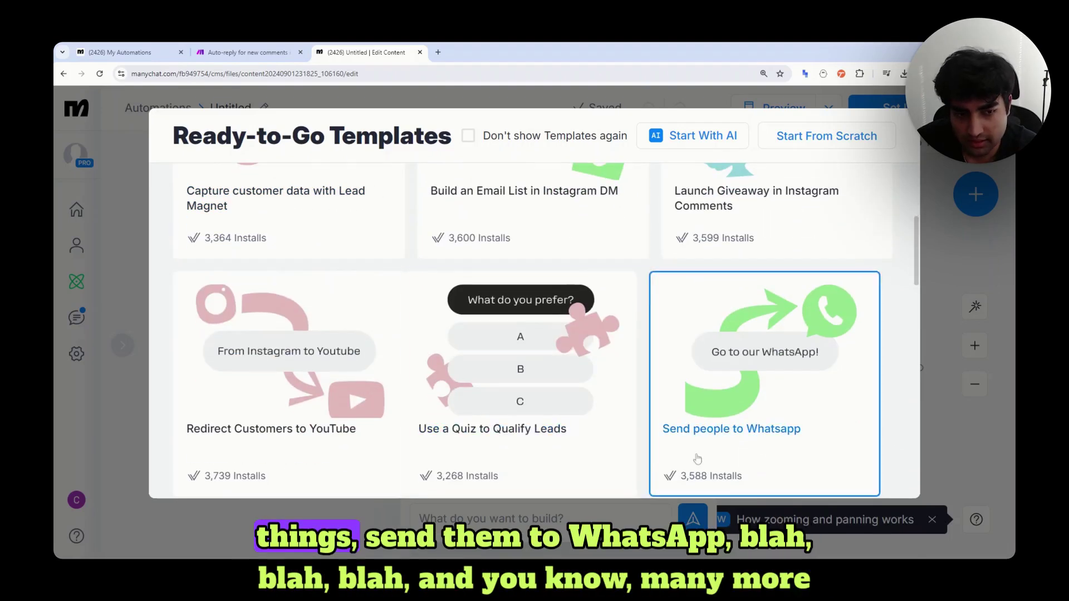
pyautogui.scroll(-3, 647, 287)
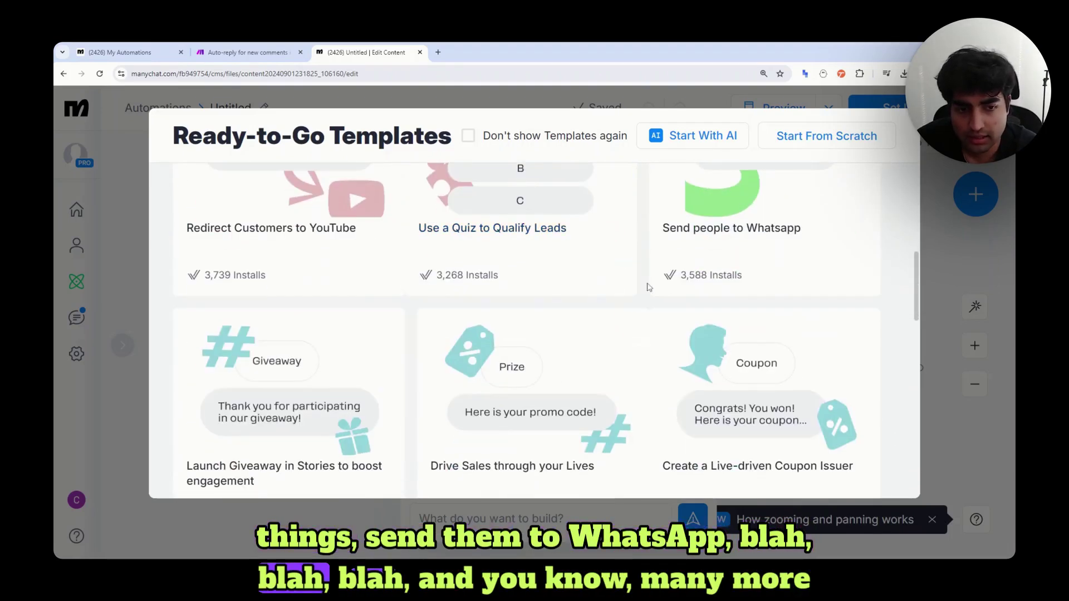
pyautogui.scroll(1, 612, 374)
# - Preview the 'Send people to Whatsapp' template, then return to the full templates list
pyautogui.click(730, 245)
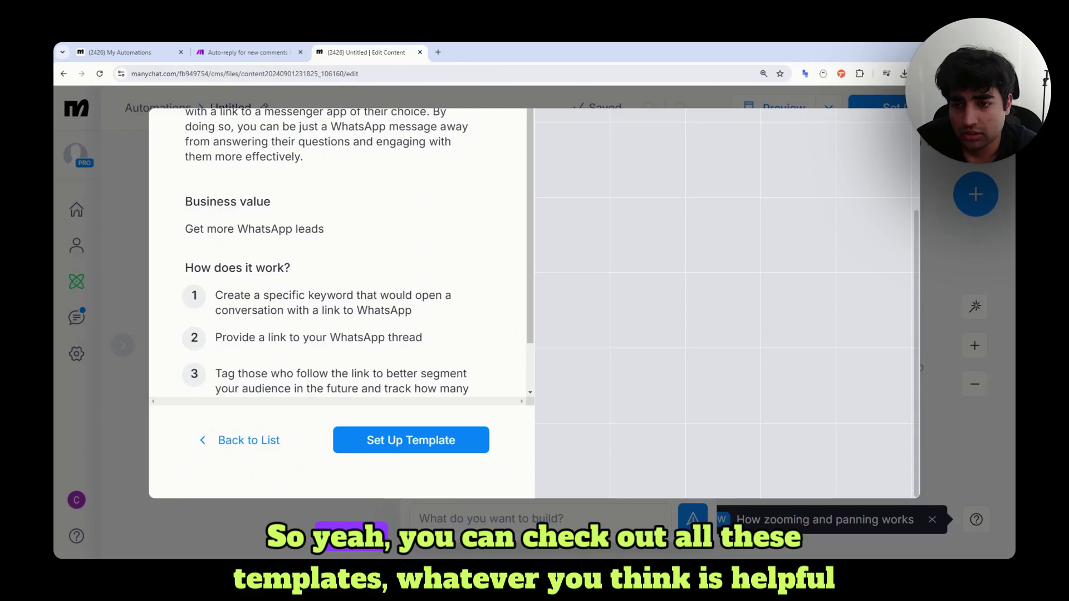
pyautogui.scroll(2, 430, 298)
pyautogui.scroll(-3, 349, 251)
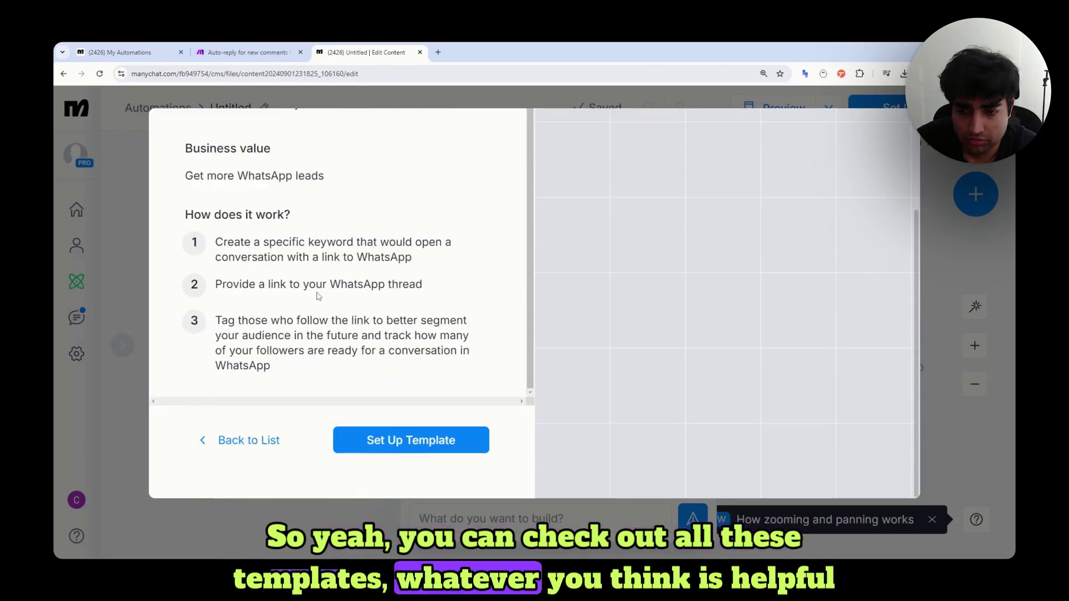
pyautogui.click(229, 442)
pyautogui.scroll(-5, 401, 301)
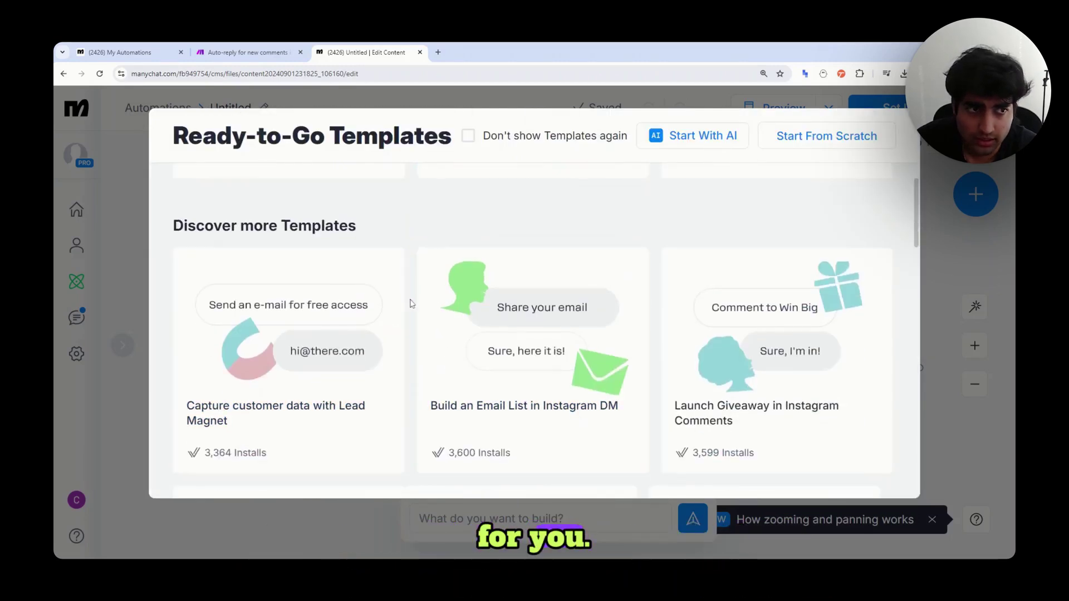
pyautogui.scroll(6, 461, 255)
# - Build the automation from scratch and move the Send Message step beside the trigger
pyautogui.click(826, 136)
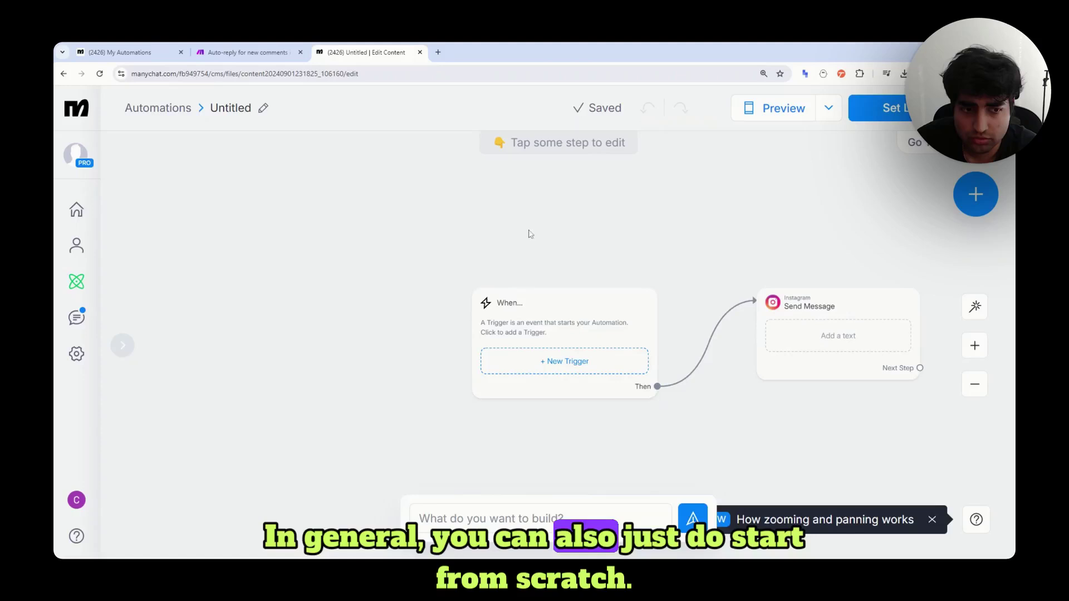
pyautogui.hscroll(5, 529, 233)
pyautogui.moveTo(799, 328); pyautogui.dragTo(488, 241)
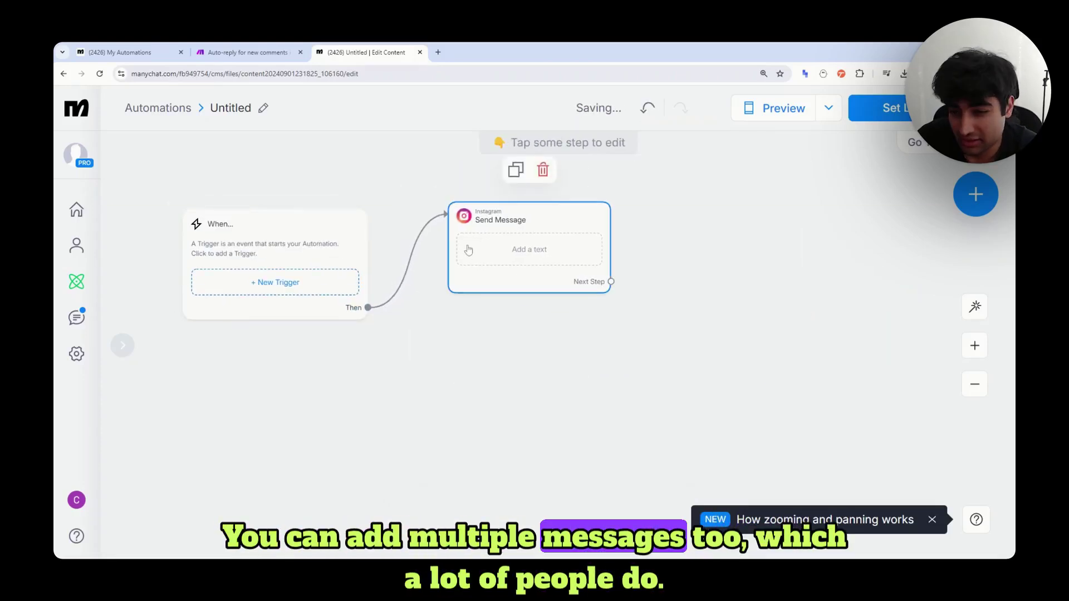
pyautogui.click(412, 312)
# - Set the trigger to comments on a post or reel, covering all posts or reels
pyautogui.click(304, 294)
pyautogui.scroll(-1, 534, 334)
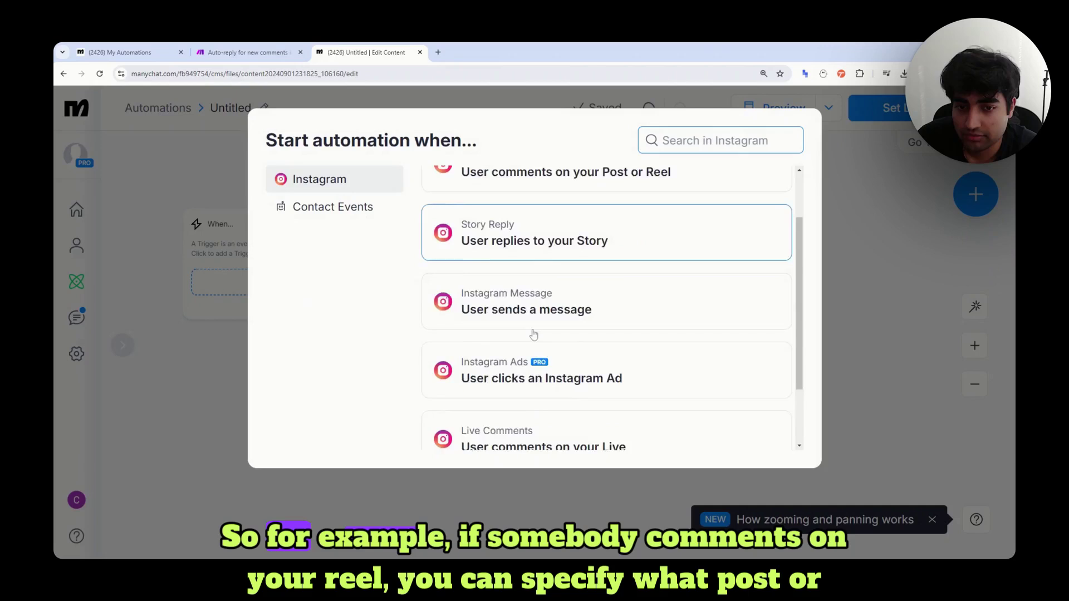
pyautogui.scroll(1, 535, 291)
pyautogui.click(532, 247)
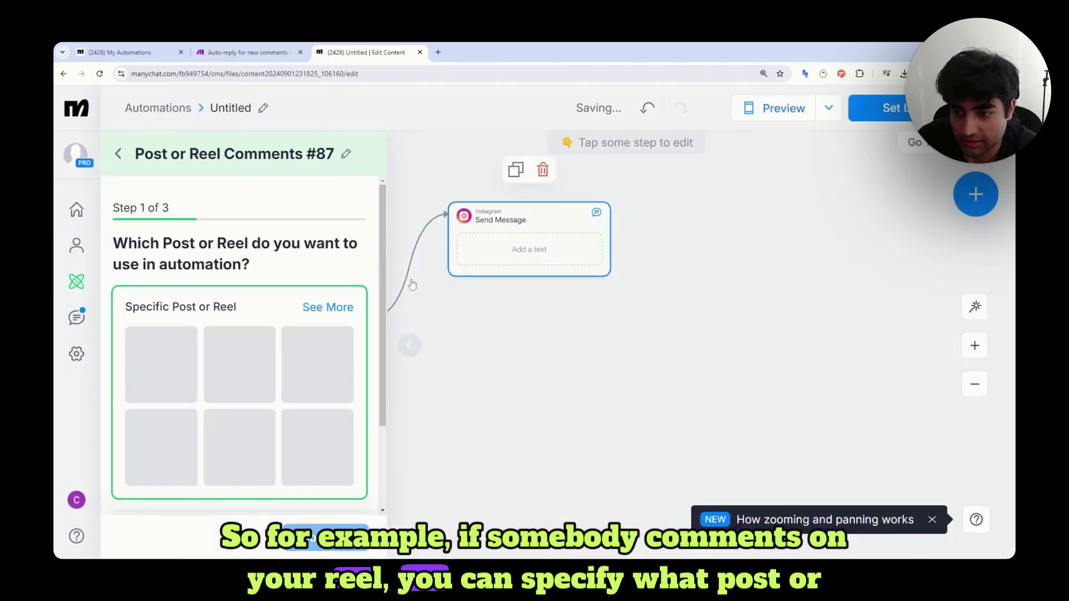
pyautogui.scroll(-2, 234, 356)
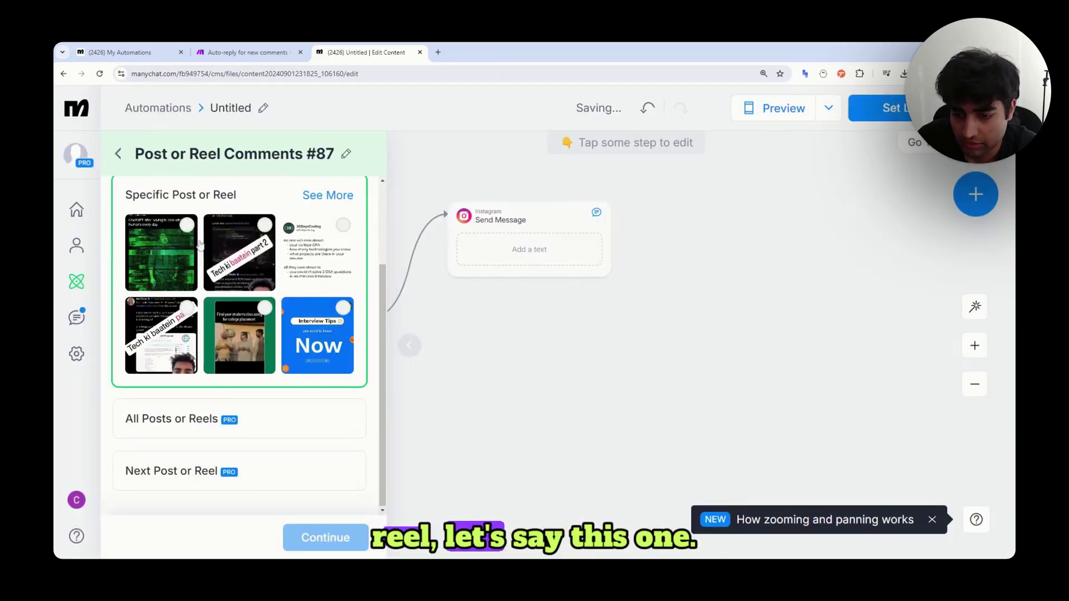
pyautogui.click(228, 337)
pyautogui.scroll(-5, 290, 509)
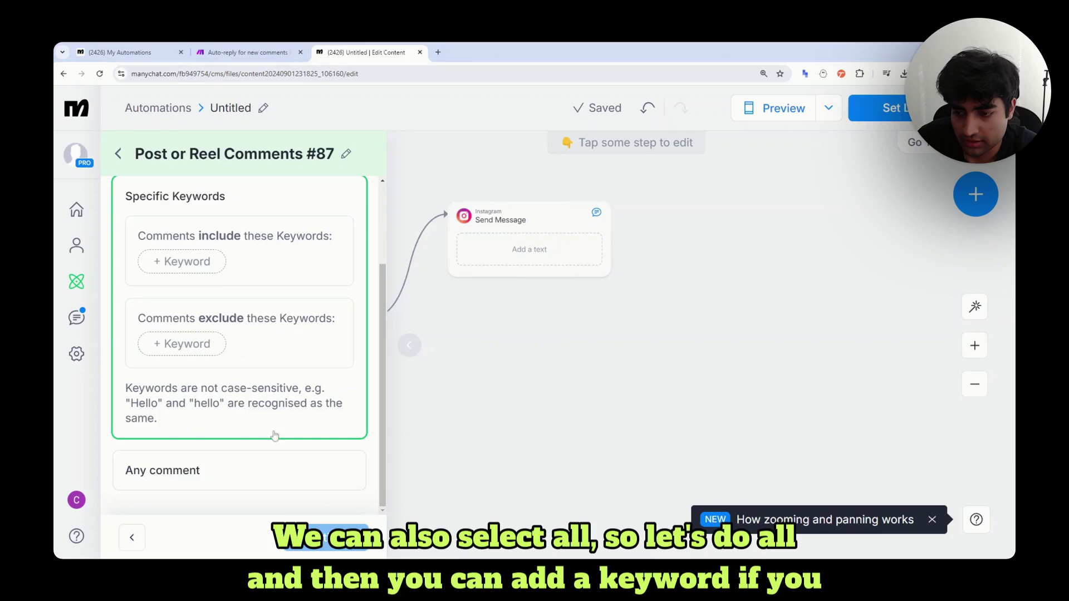
pyautogui.scroll(5, 124, 542)
pyautogui.click(214, 431)
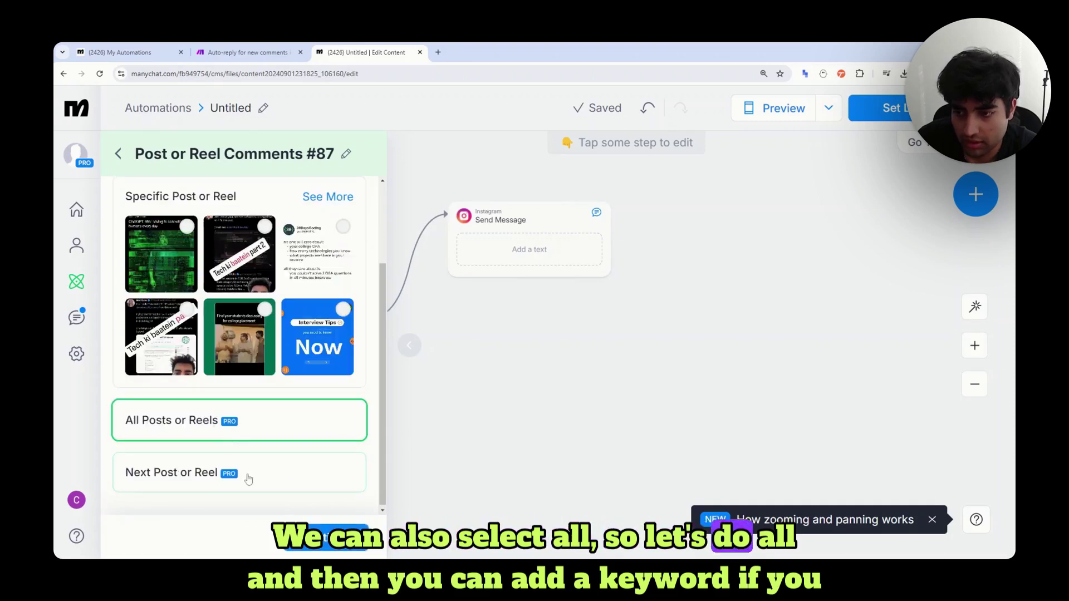
pyautogui.click(326, 538)
# - Start the automation on any comment and duplicate the Send Message step
pyautogui.scroll(3, 218, 279)
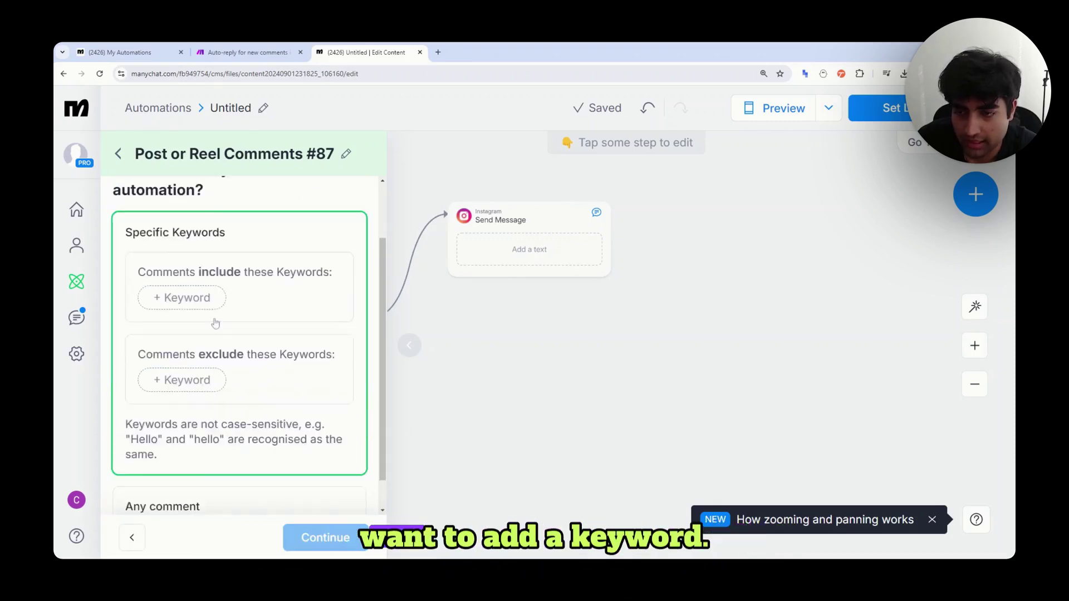
pyautogui.scroll(-3, 210, 278)
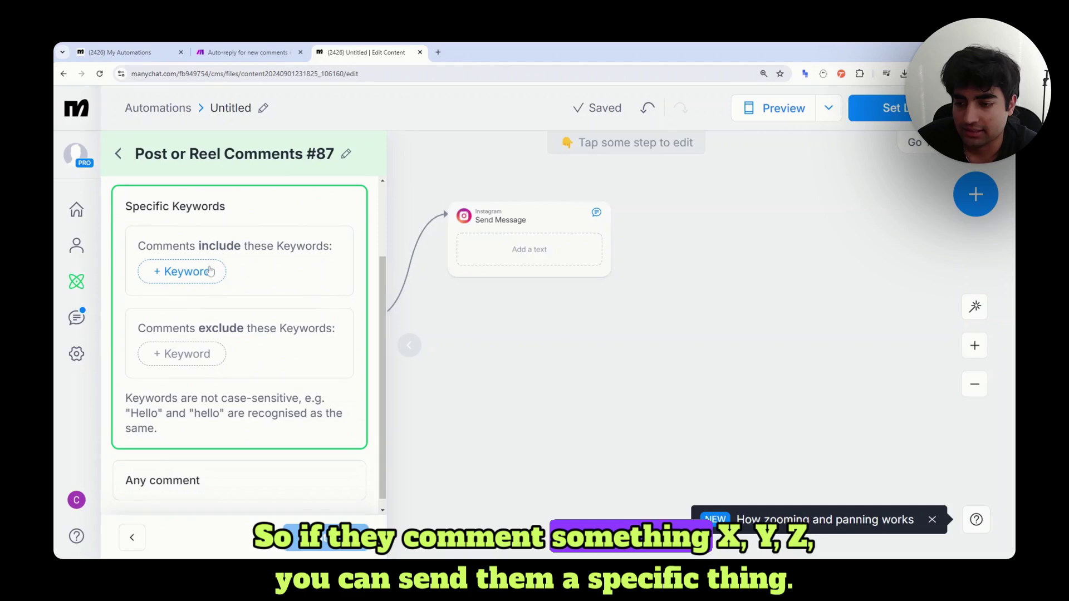
pyautogui.scroll(-1, 225, 332)
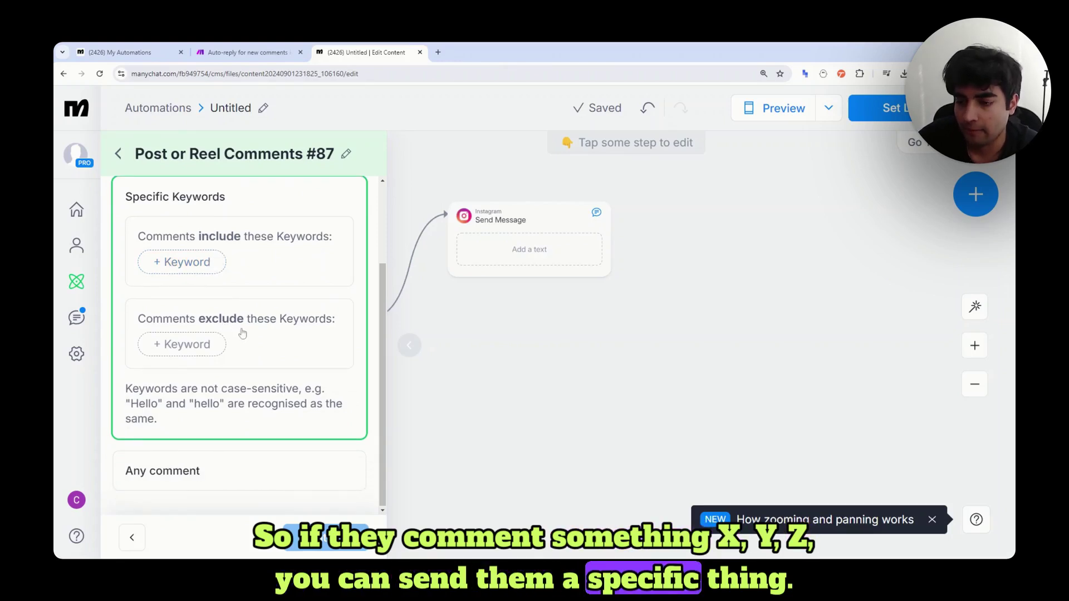
pyautogui.click(217, 470)
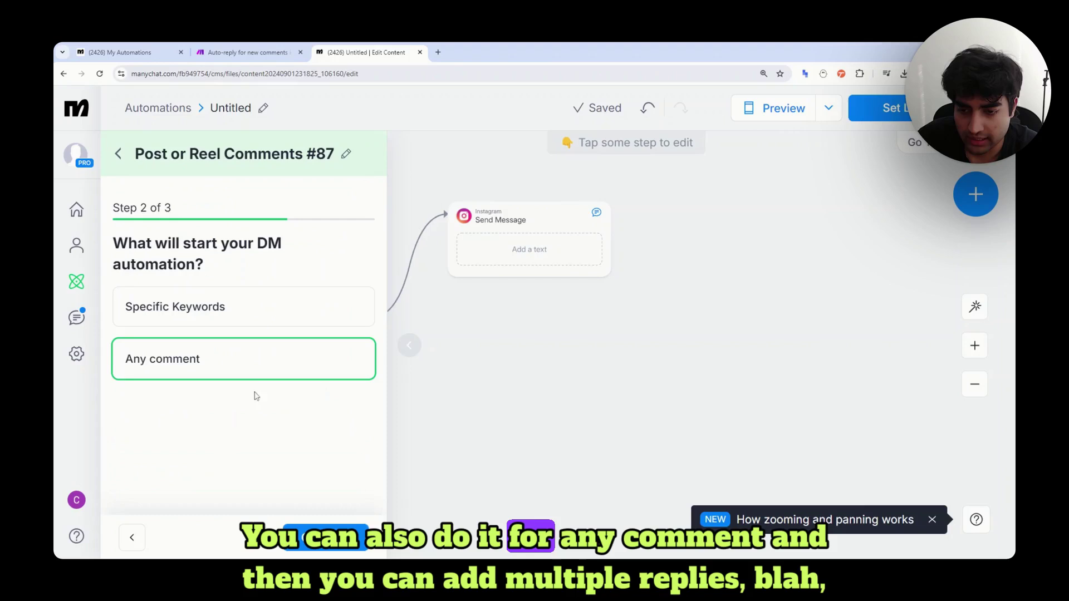
pyautogui.scroll(-3, 256, 396)
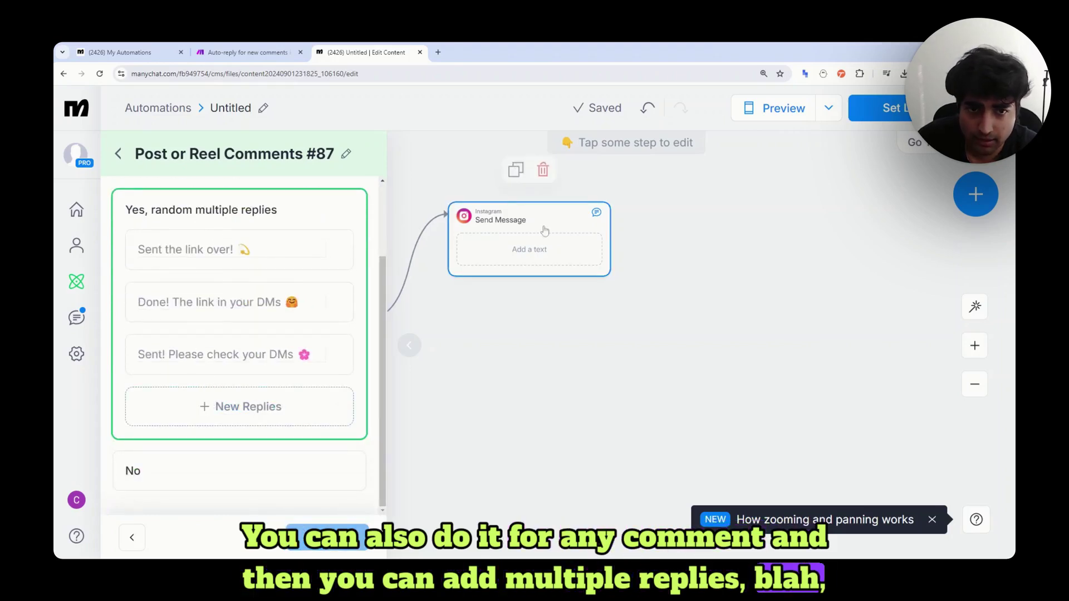
pyautogui.click(517, 167)
pyautogui.click(424, 173)
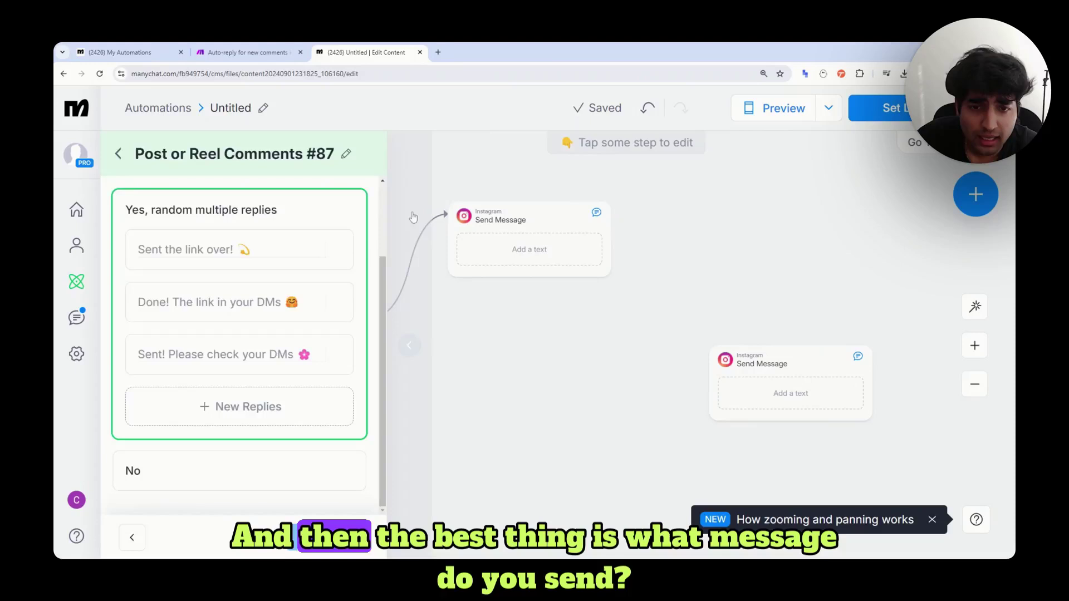
# - Open the Send Message step's message text field, then close the editor
pyautogui.click(577, 263)
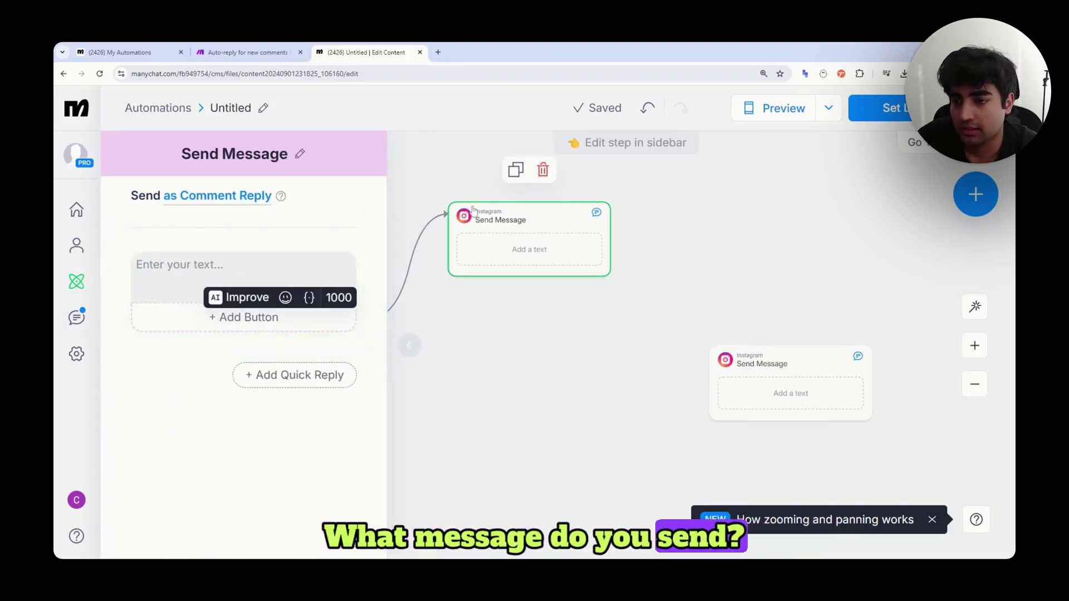
pyautogui.click(244, 273)
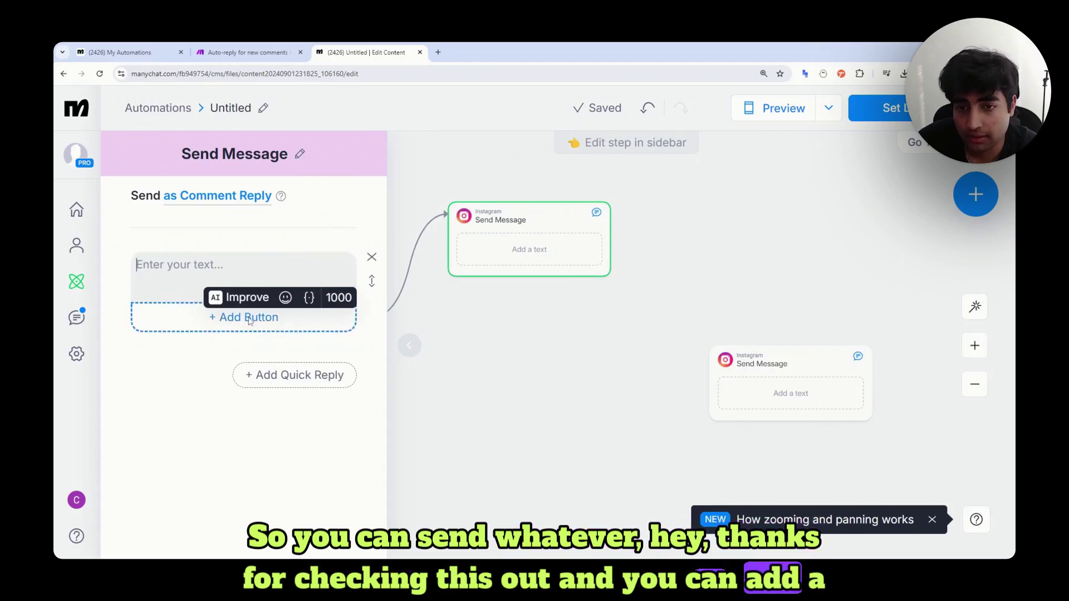
pyautogui.click(606, 284)
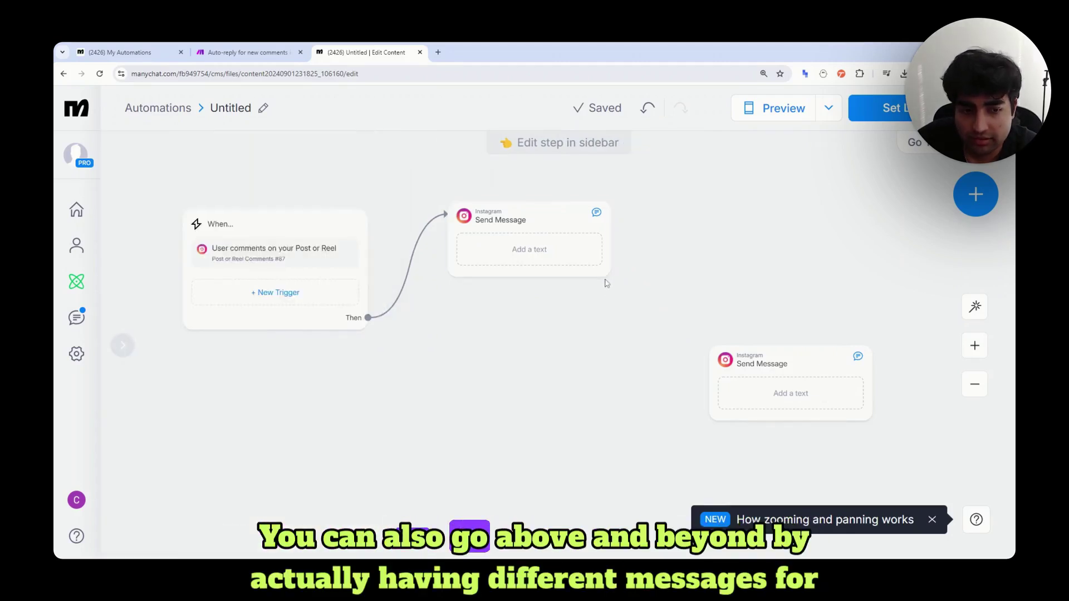
# - Nudge the Send Message step and move the When… trigger slightly right and down
pyautogui.moveTo(599, 272); pyautogui.dragTo(582, 280)
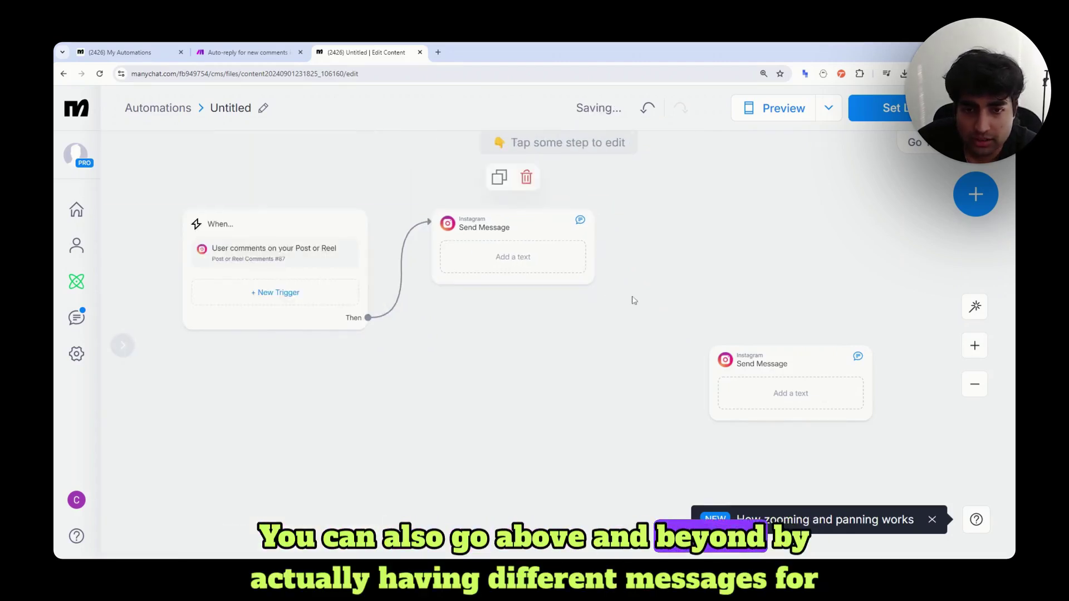
pyautogui.click(580, 281)
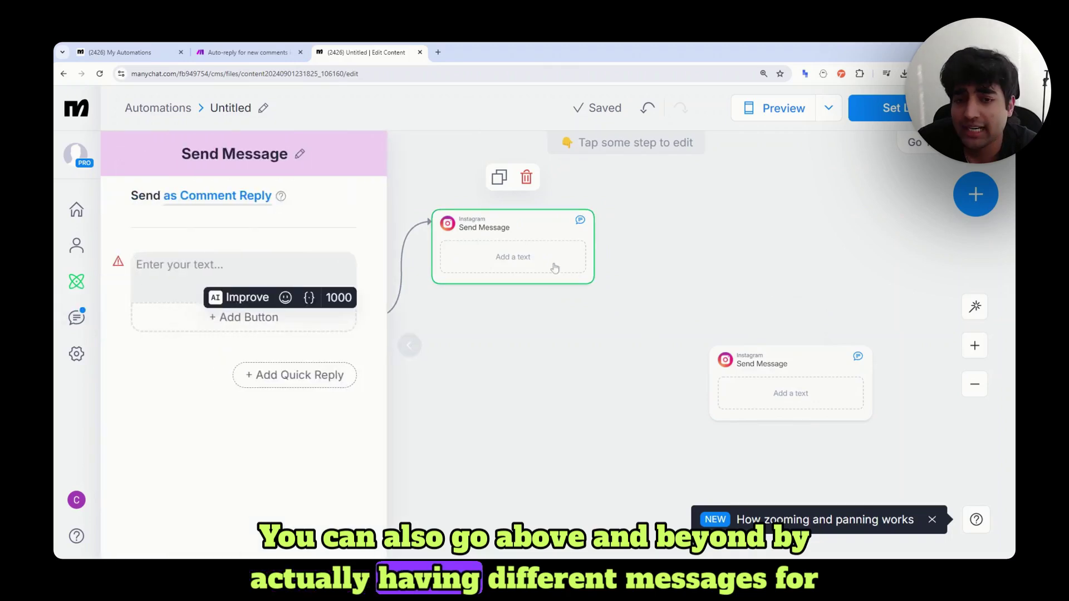
pyautogui.click(435, 177)
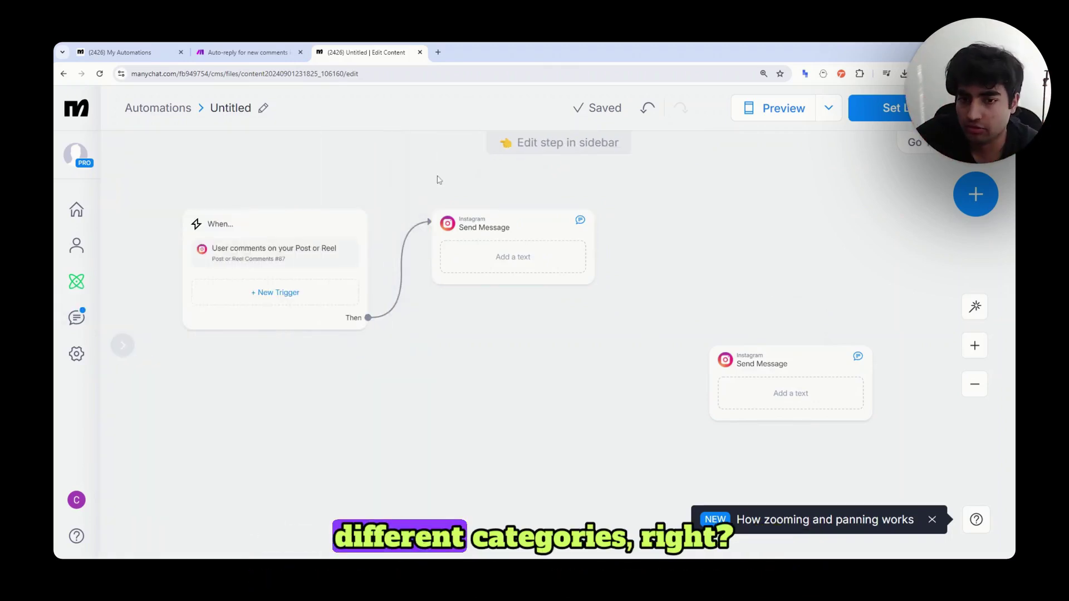
pyautogui.click(451, 246)
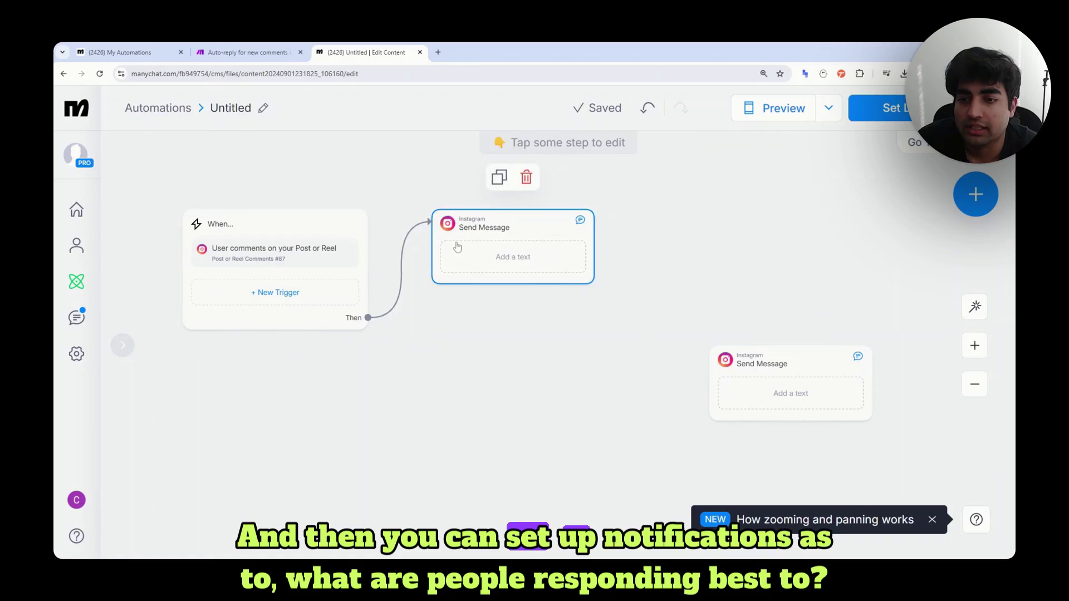
pyautogui.moveTo(362, 242); pyautogui.dragTo(386, 265)
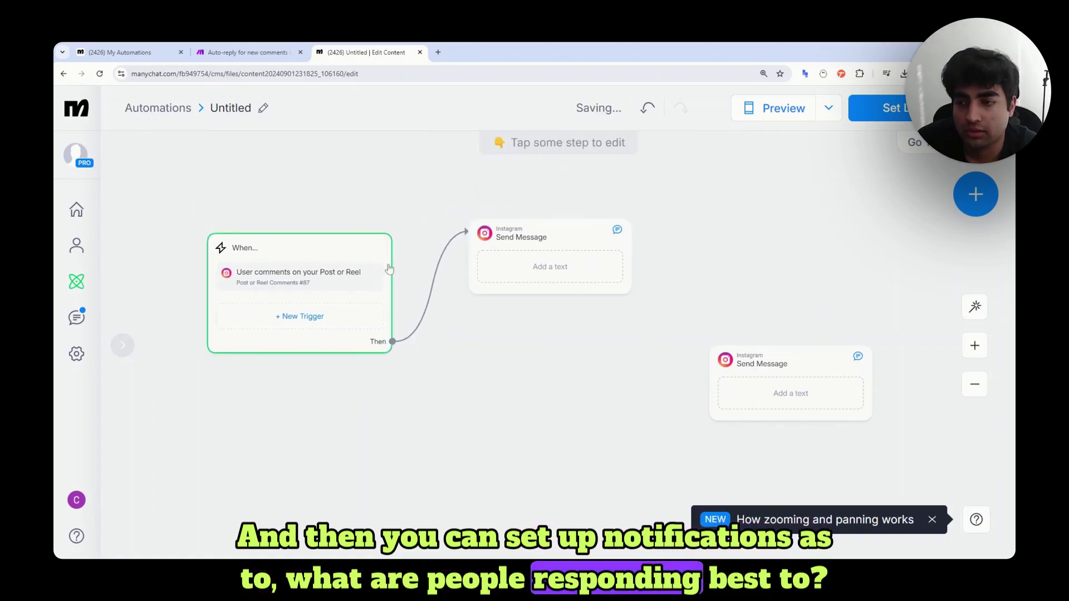
# - Return to My Automations and scroll past Story message, Instagram Default Reply and the reels automation
pyautogui.click(83, 281)
pyautogui.scroll(-9, 316, 315)
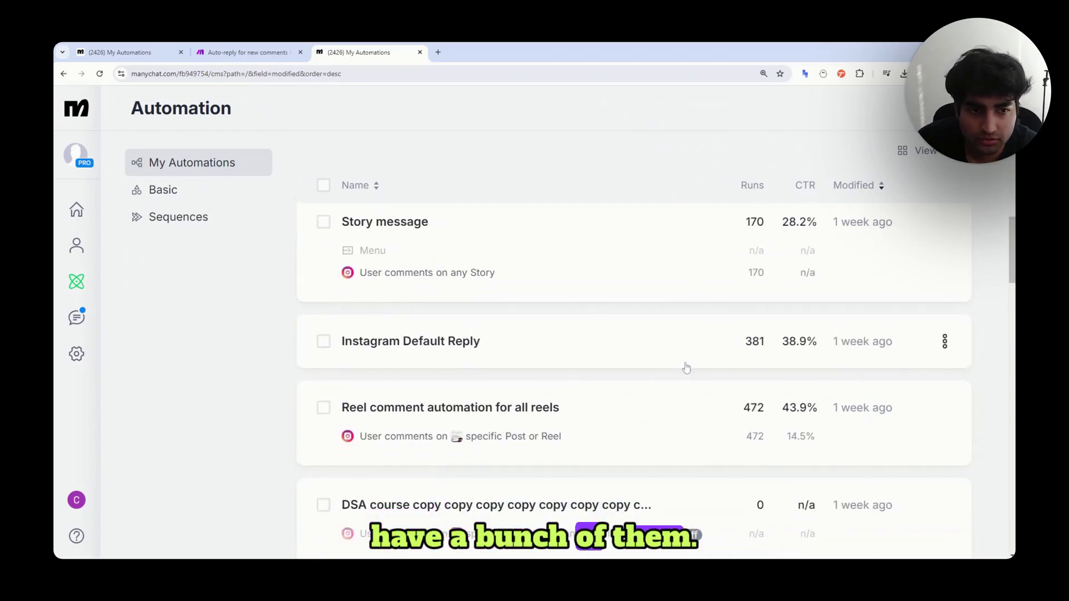
pyautogui.scroll(-1, 685, 367)
pyautogui.scroll(2, 680, 353)
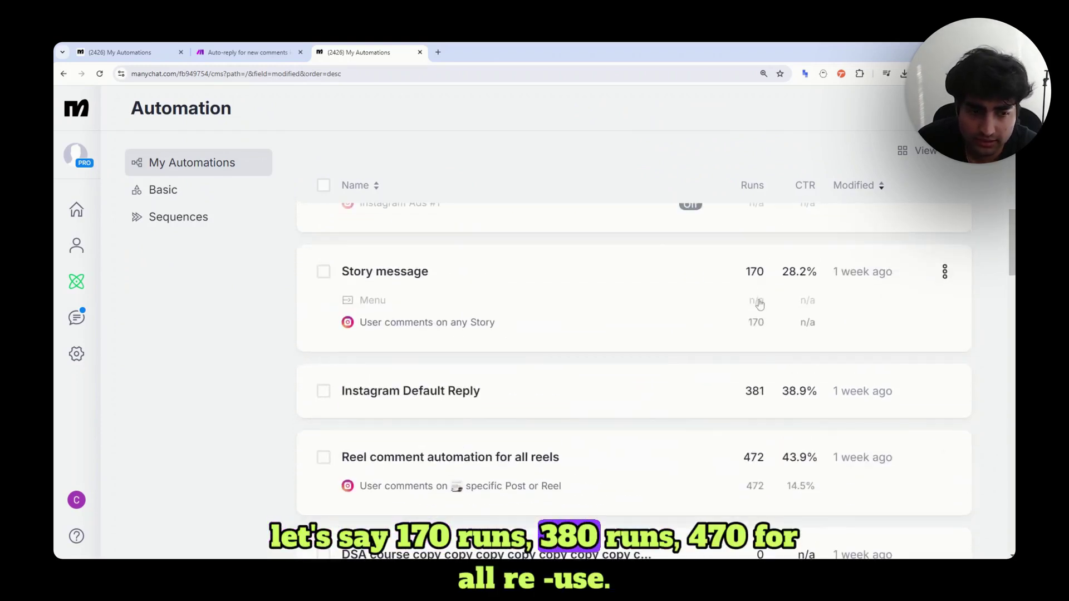
pyautogui.scroll(-1, 735, 334)
pyautogui.scroll(-1, 668, 350)
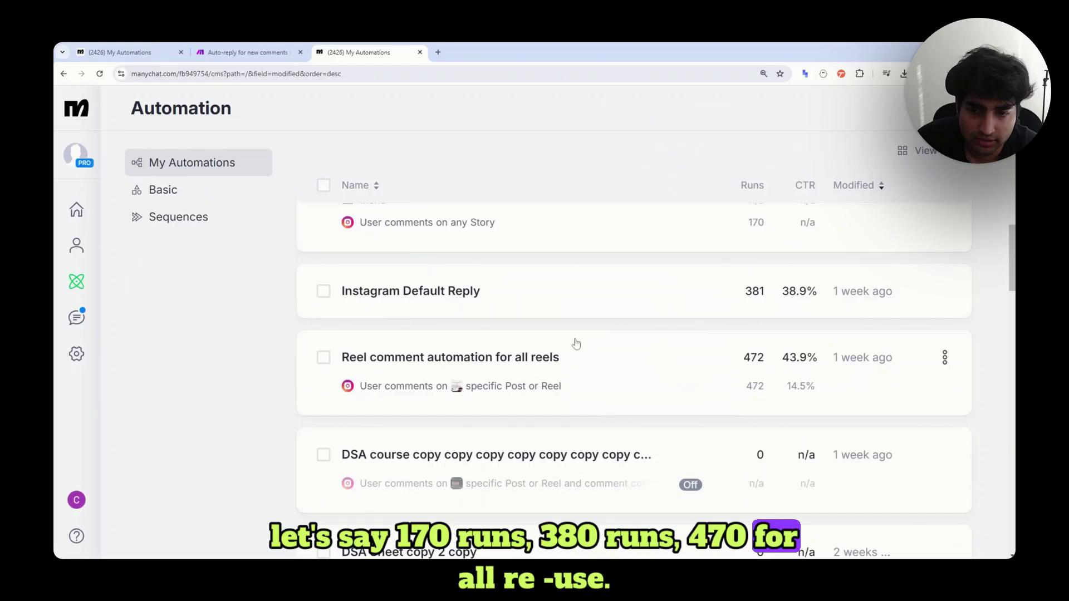
pyautogui.scroll(-1, 758, 361)
pyautogui.scroll(3, 640, 404)
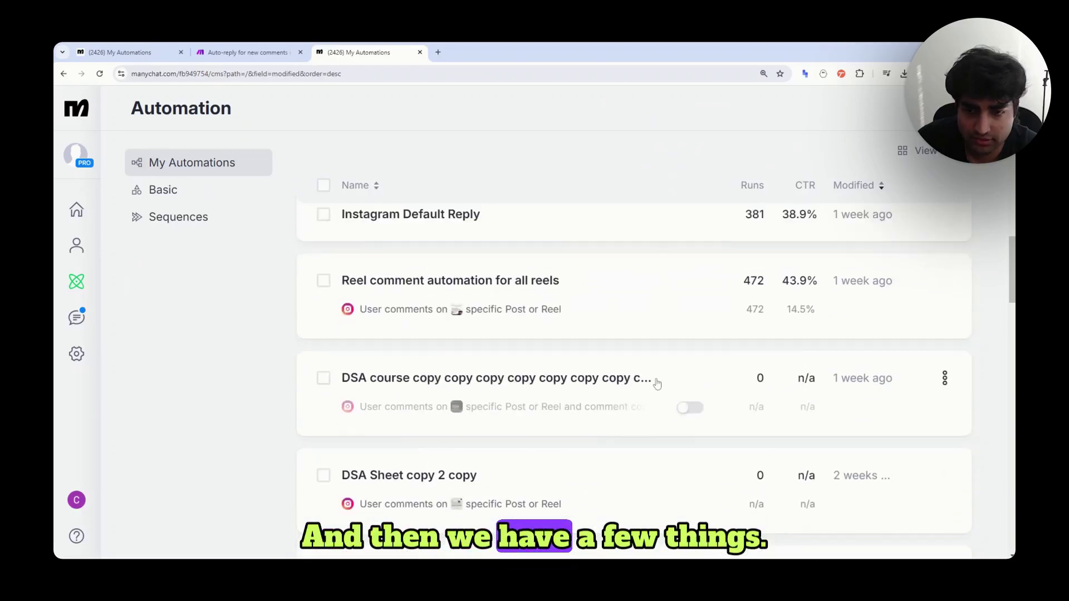
# - Open the published Story message automation and show its When… trigger details
pyautogui.click(527, 327)
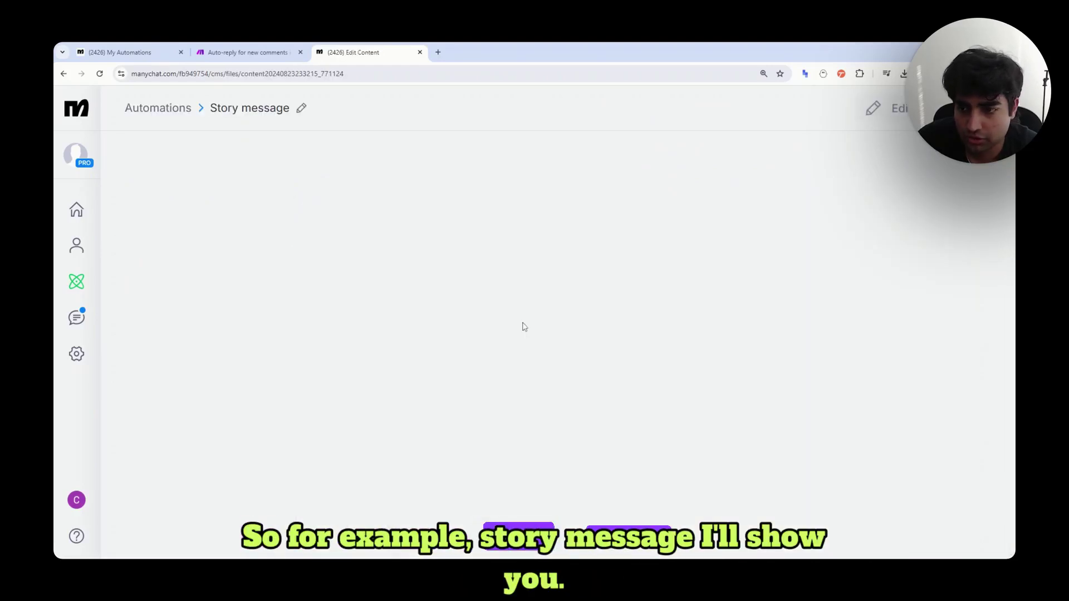
pyautogui.click(532, 229)
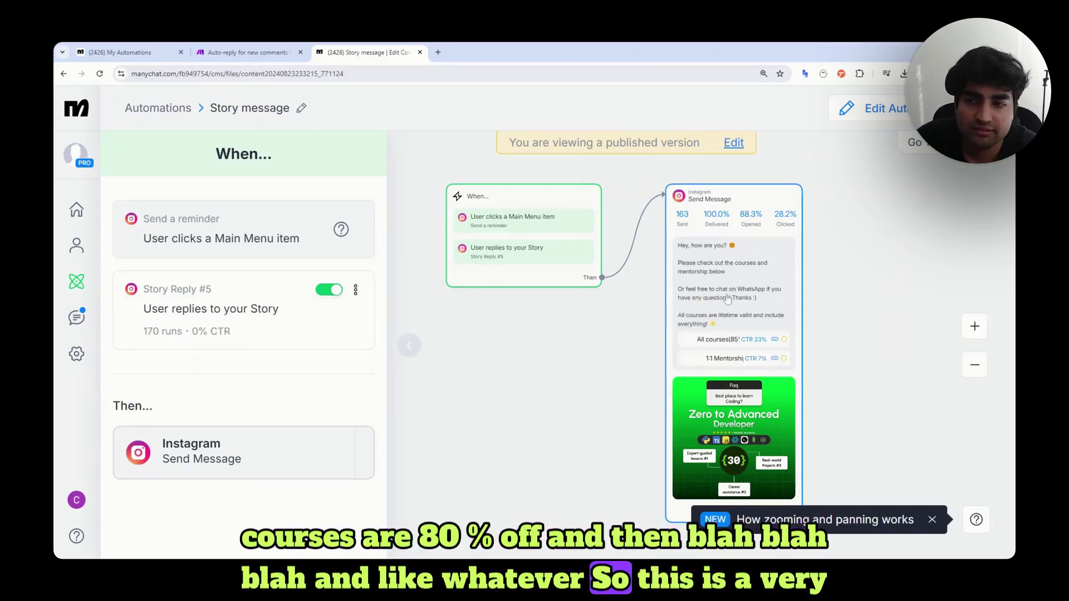
# - Return to My Automations and open the Basic section to reach Sequences
pyautogui.click(76, 281)
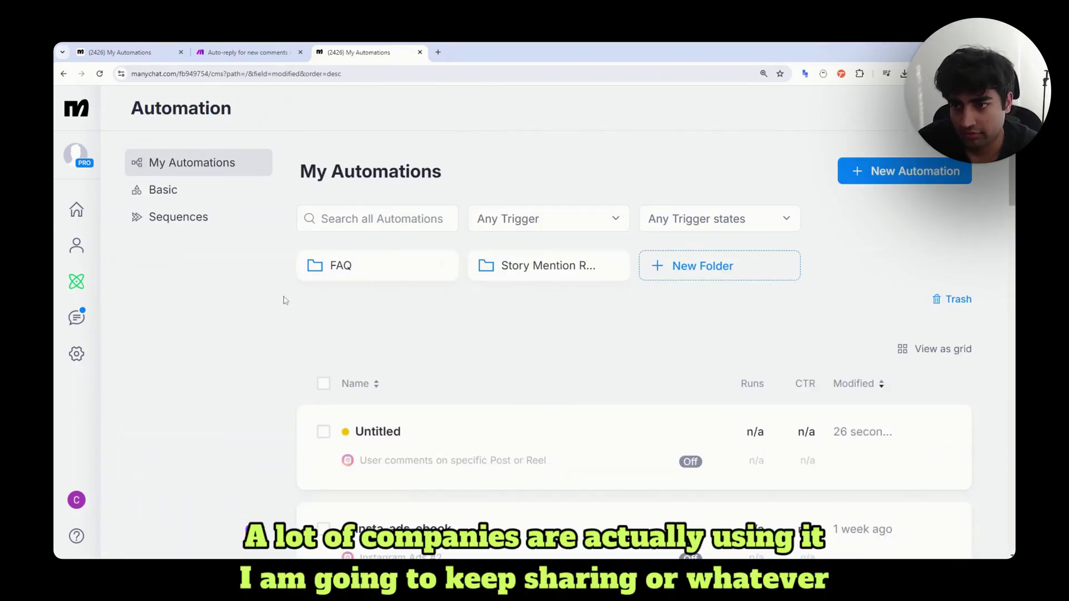
pyautogui.click(248, 202)
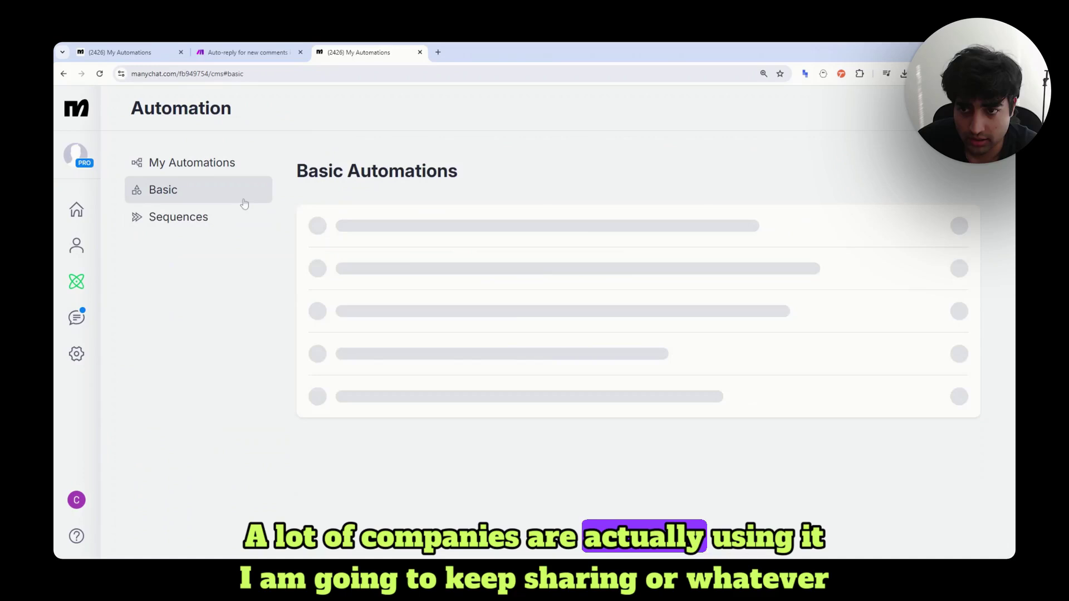
pyautogui.hotkey('ctrl', 'a')
pyautogui.click(803, 423)
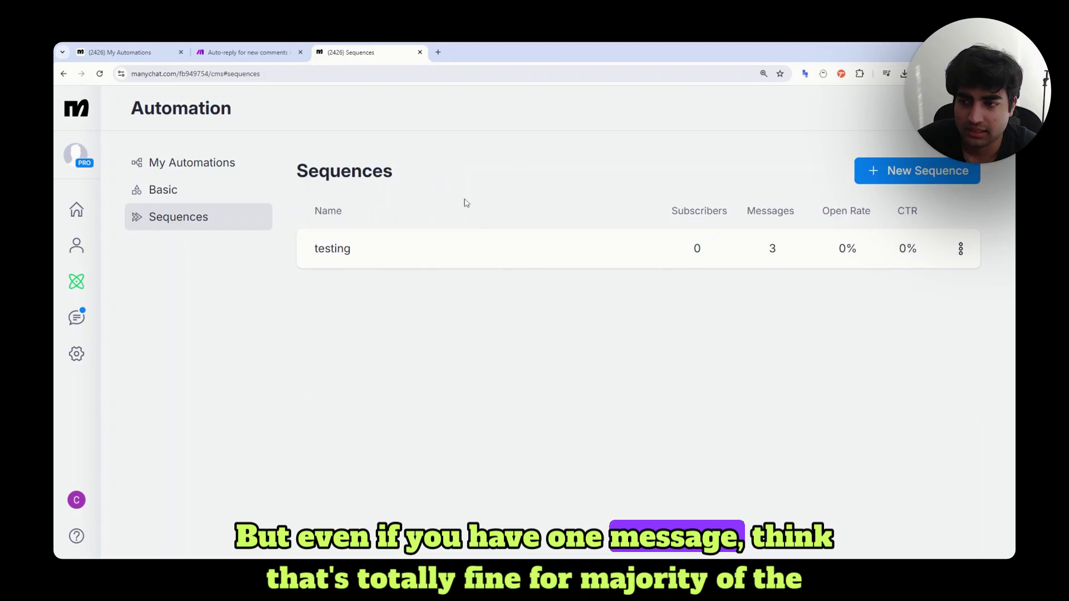
# - Go to the ManyChat Home dashboard and scroll through the last-7-days automated activity stats
pyautogui.click(77, 209)
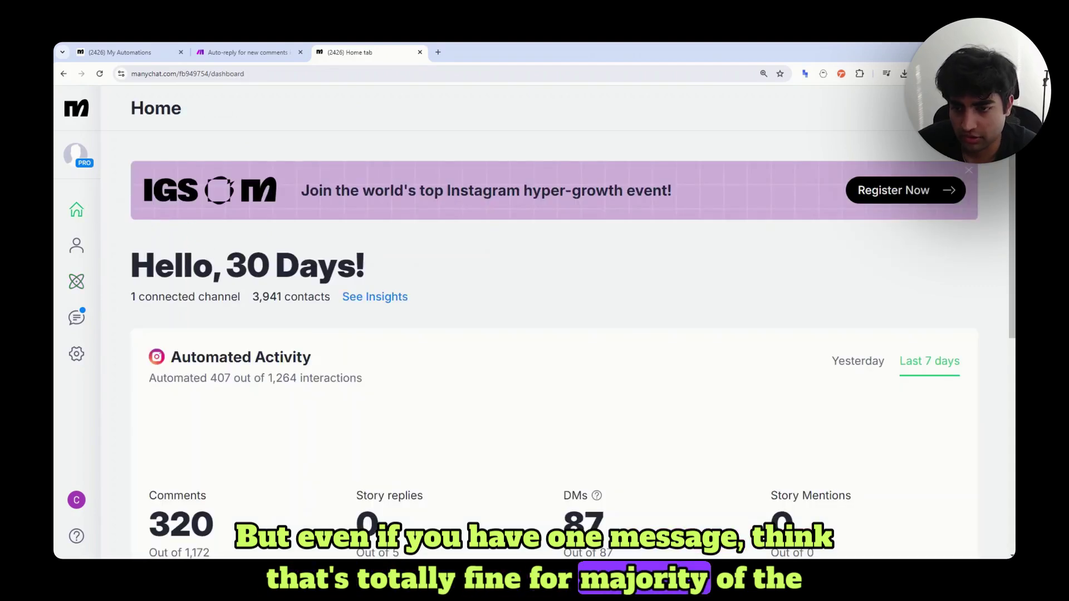
pyautogui.moveTo(225, 266); pyautogui.dragTo(439, 265)
pyautogui.click(456, 267)
pyautogui.scroll(-4, 453, 269)
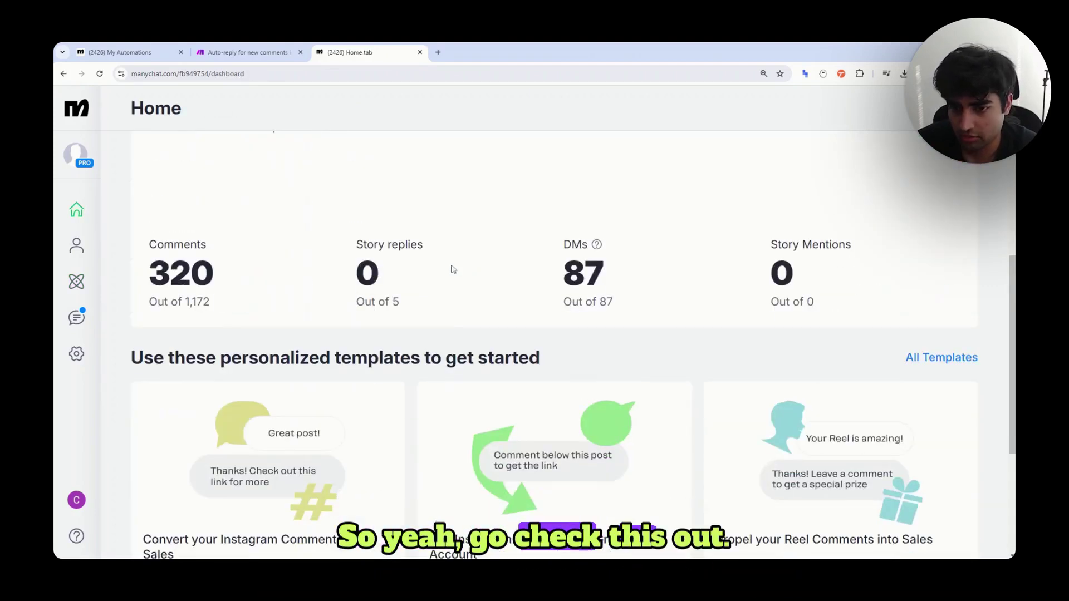
pyautogui.scroll(-3, 453, 270)
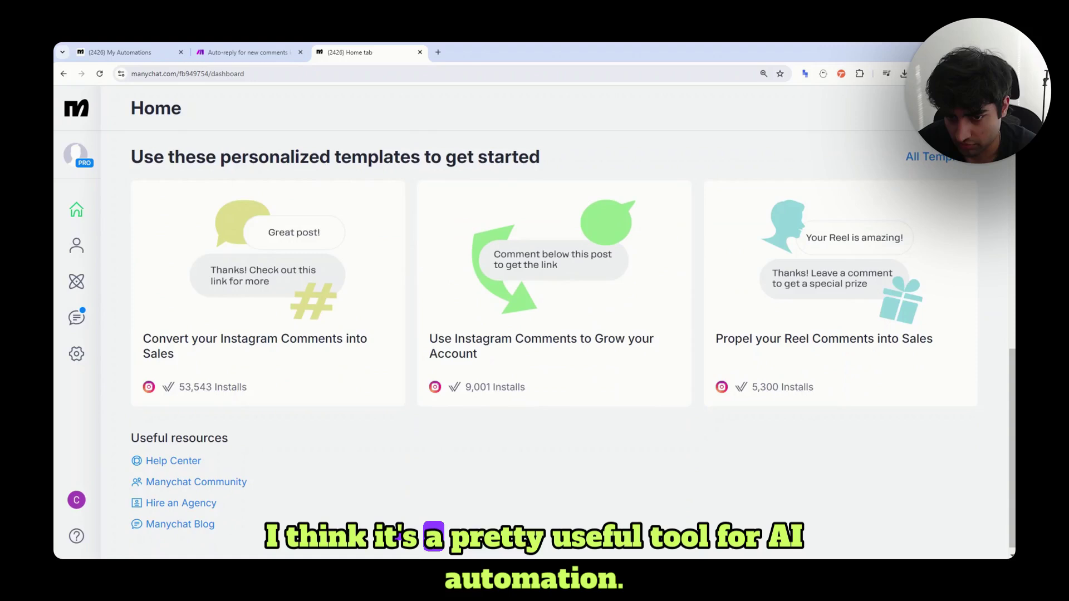
pyautogui.scroll(7, 406, 262)
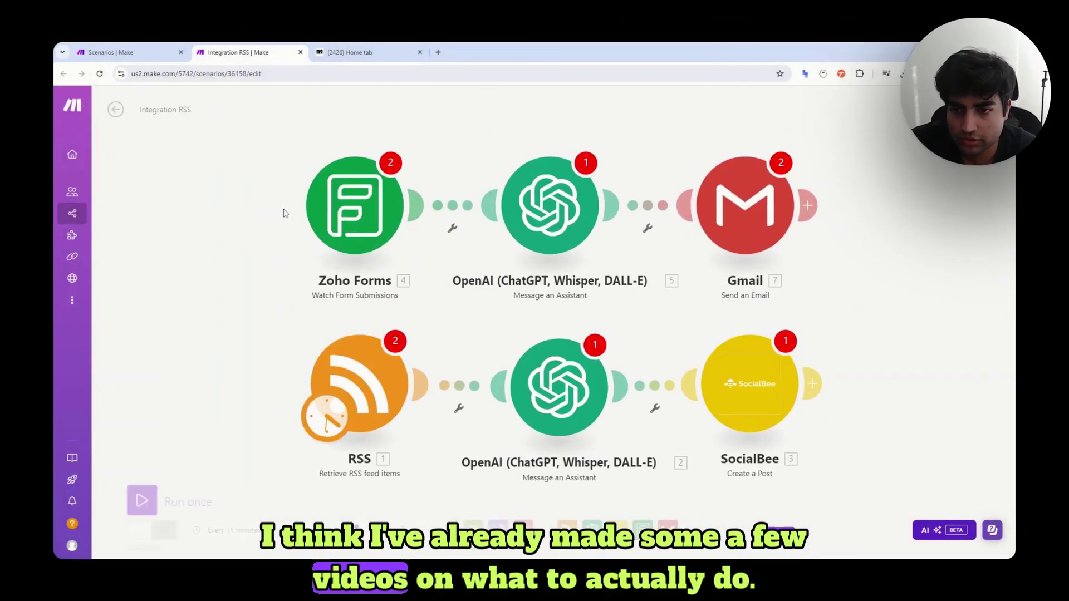
# - Pan the Integration RSS canvas so the Zoho Forms and RSS chains shift left
pyautogui.moveTo(304, 233); pyautogui.dragTo(205, 227)
pyautogui.scroll(-2, 205, 227)
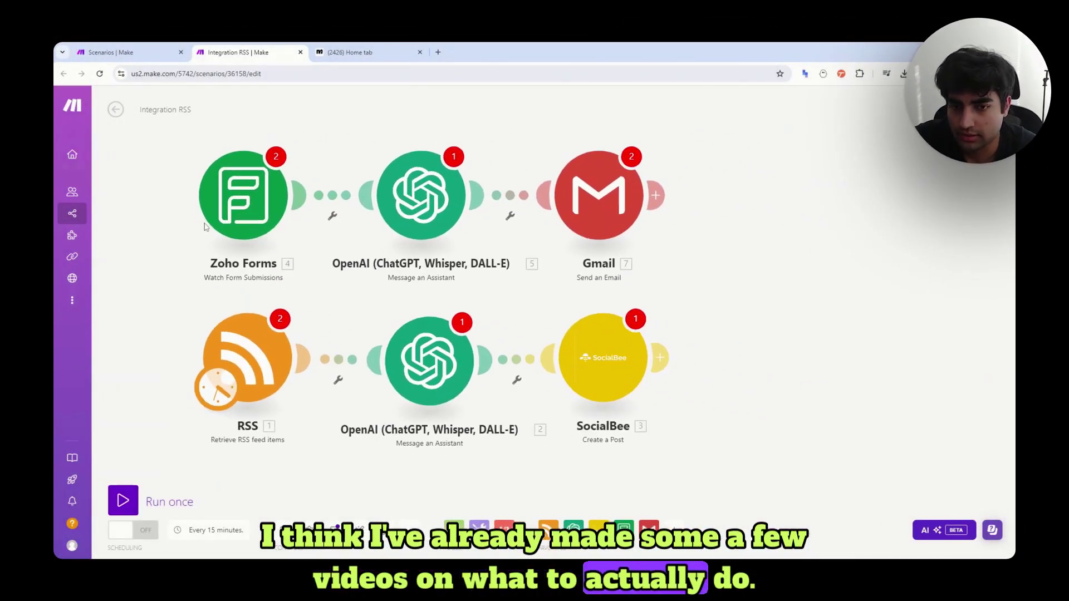
pyautogui.moveTo(105, 206)
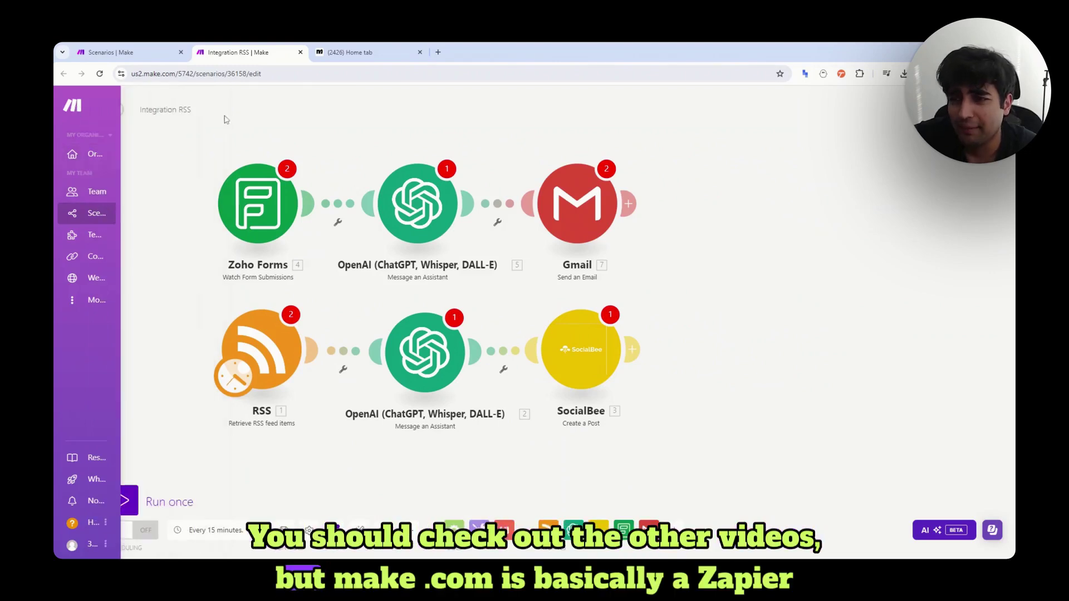
# - Search 'zapier' in a new browser tab and scroll down the Zapier homepage
pyautogui.click(438, 51)
pyautogui.write('zapier')
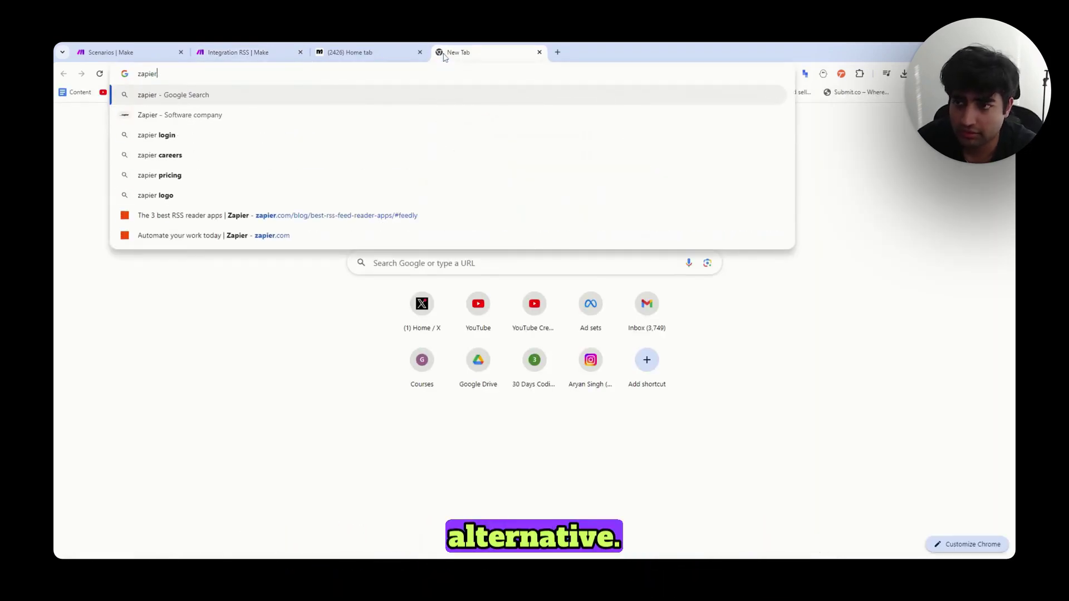
pyautogui.press('Return')
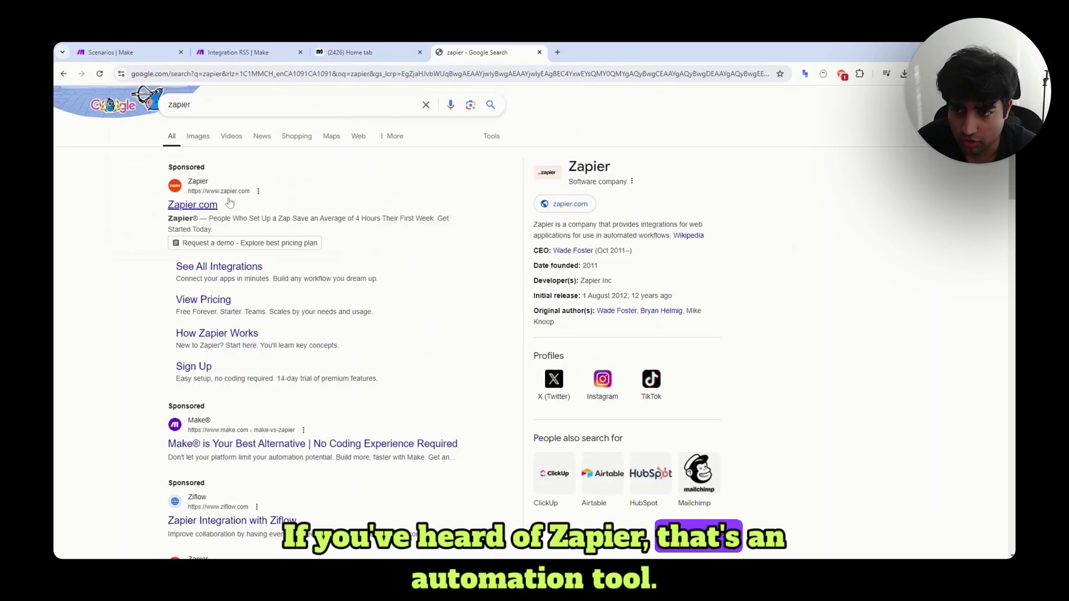
pyautogui.scroll(-4, 267, 278)
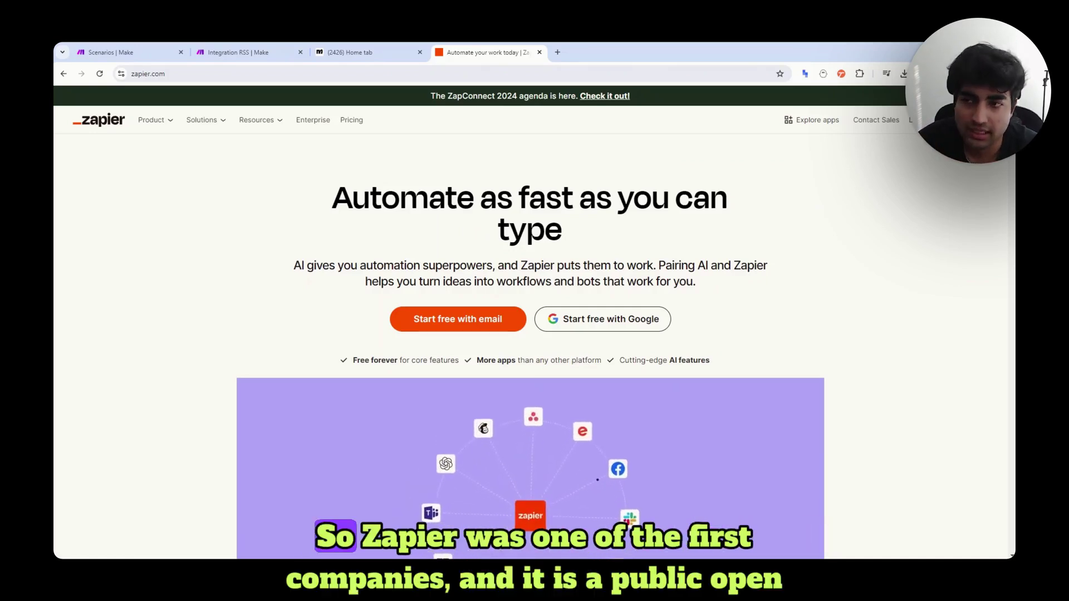
# - Search Google for 'n8n' in a new tab and open the official n8n.io website
pyautogui.hotkey('ctrl', 't')
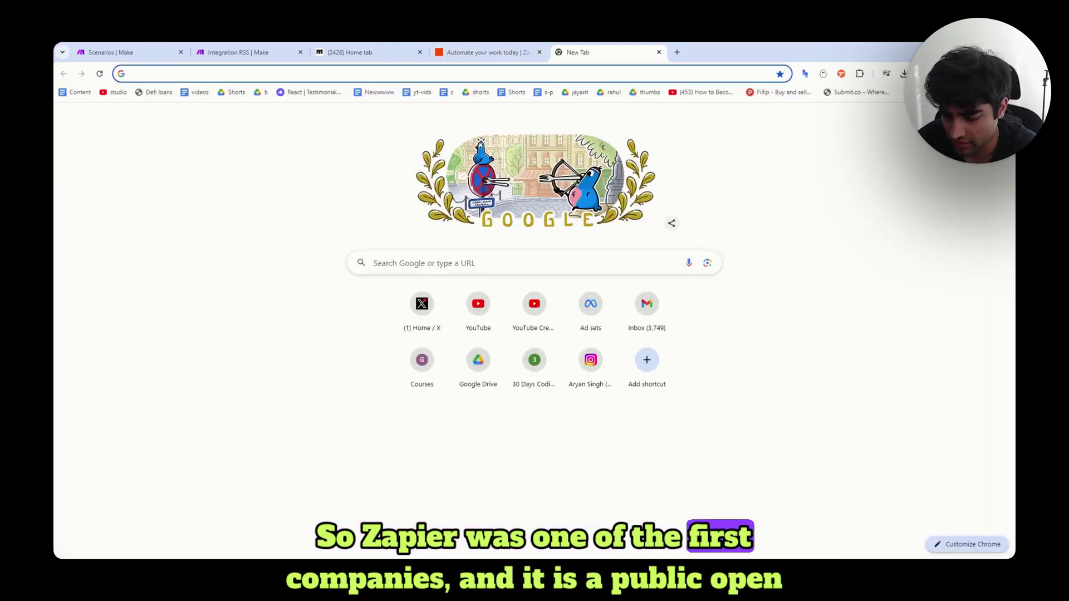
pyautogui.write('n8n')
pyautogui.press('Return')
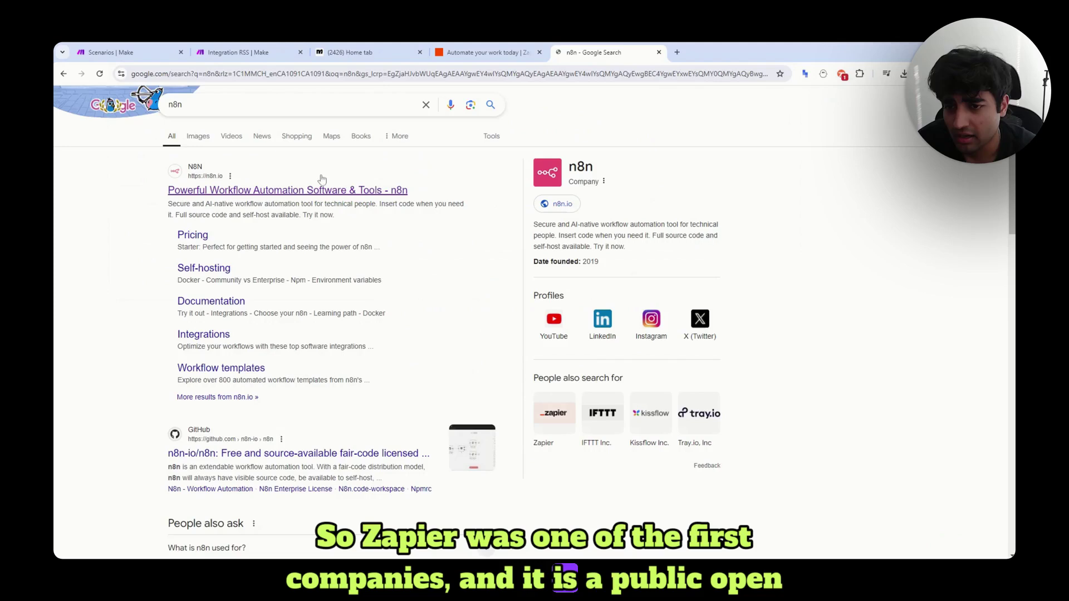
pyautogui.click(330, 192)
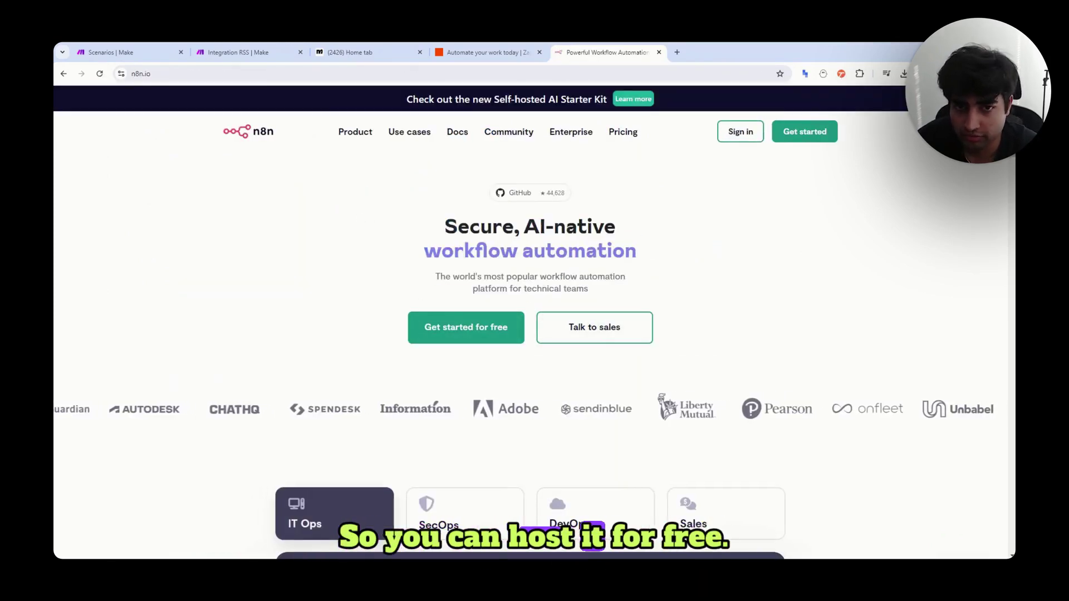
# - Open n8n's GitHub repository from the Community menu and scroll through its README
pyautogui.moveTo(482, 135)
pyautogui.click(515, 192)
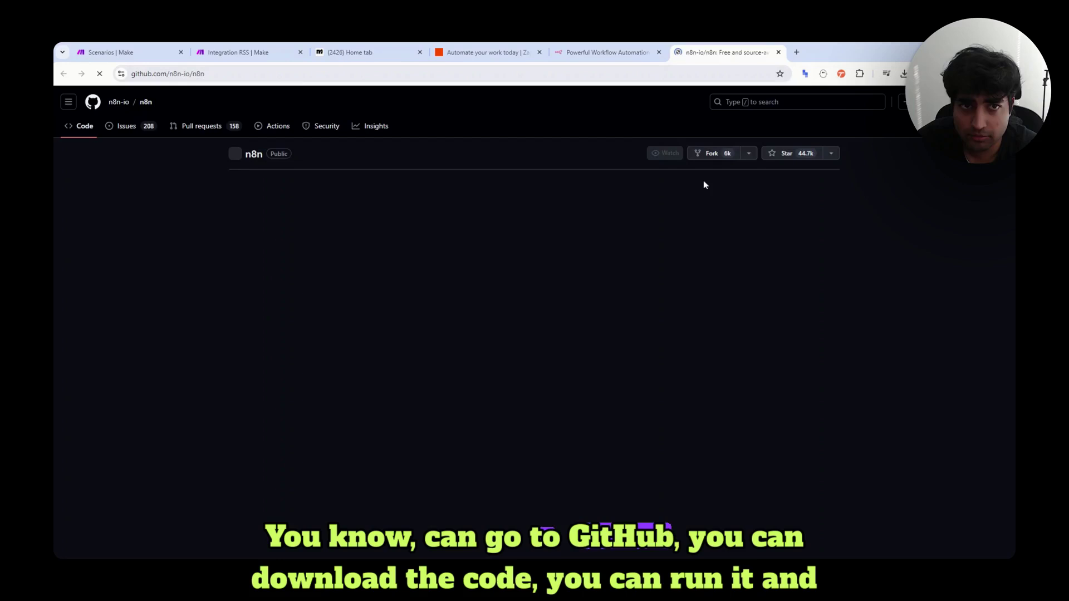
pyautogui.scroll(-15, 376, 257)
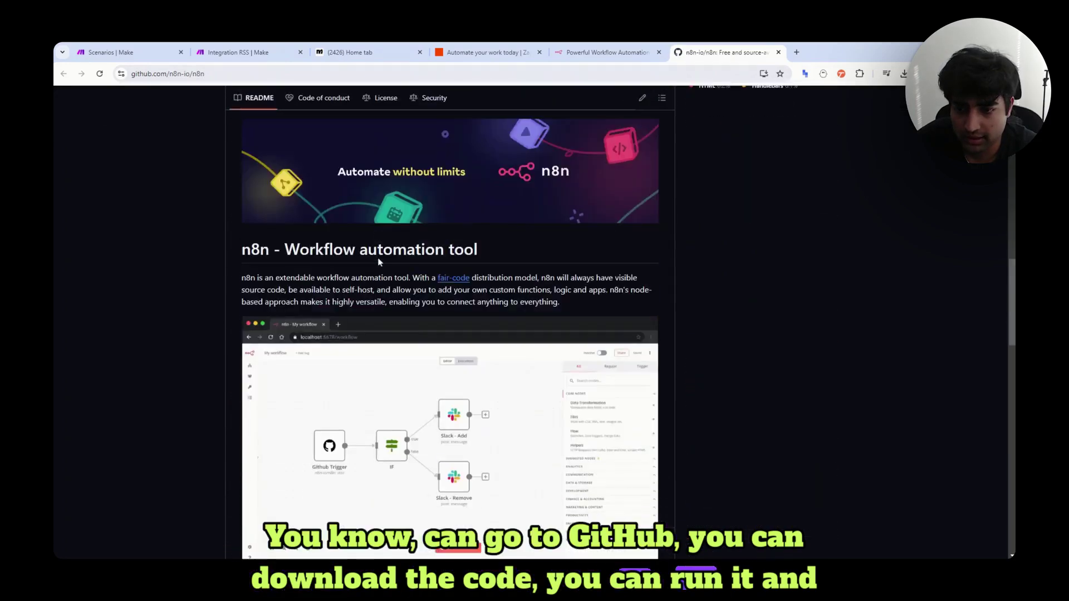
pyautogui.scroll(-5, 362, 262)
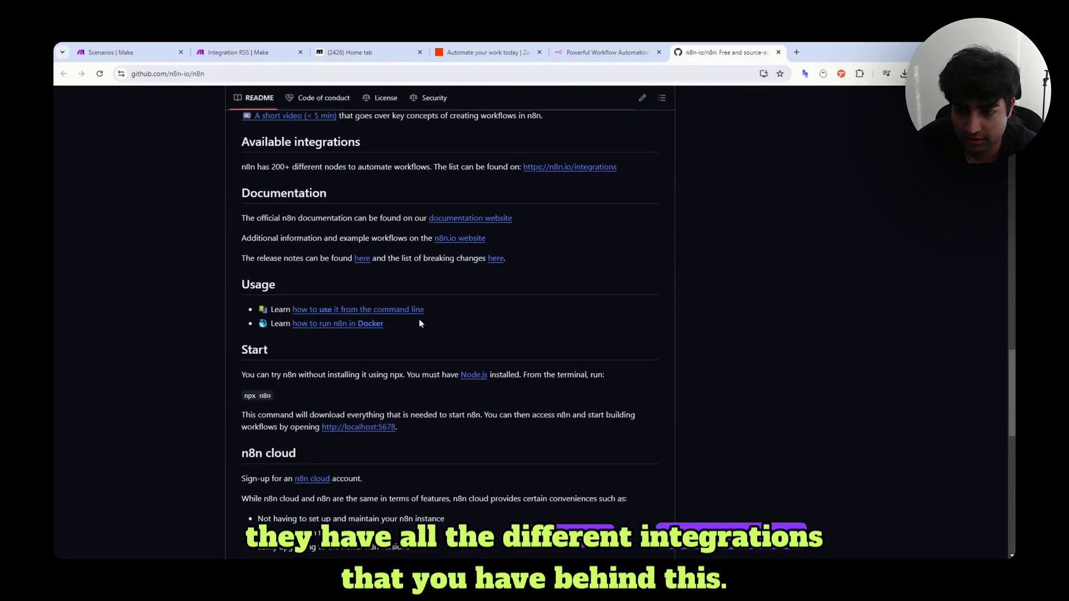
pyautogui.scroll(7, 419, 324)
pyautogui.scroll(3, 432, 310)
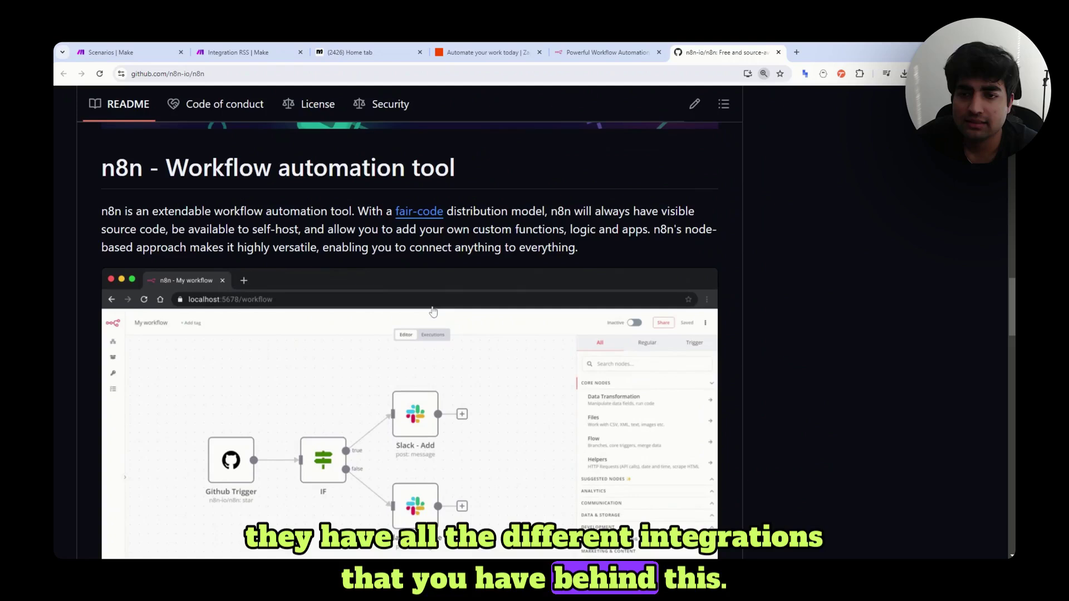
pyautogui.scroll(-3, 430, 308)
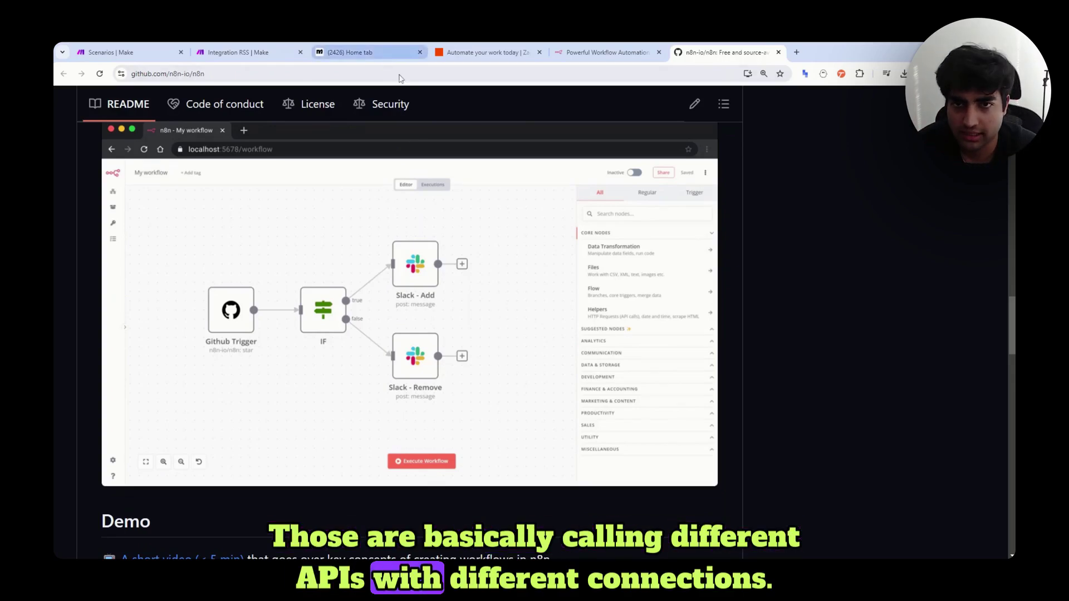
# - Close the unrelated Home tab and go back to the Zapier homepage tab
pyautogui.click(420, 52)
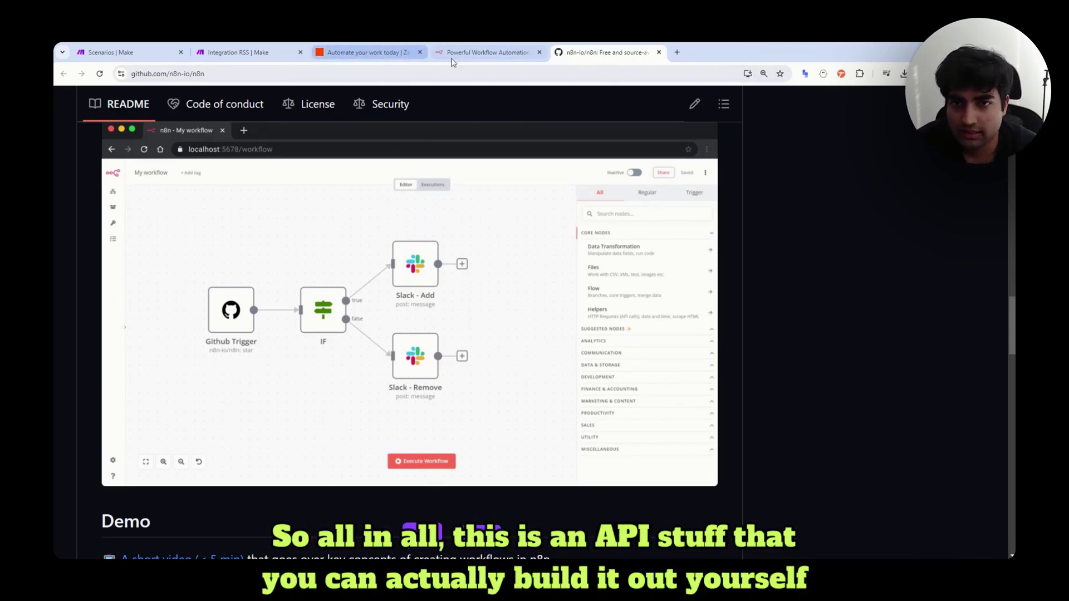
pyautogui.scroll(15, 453, 231)
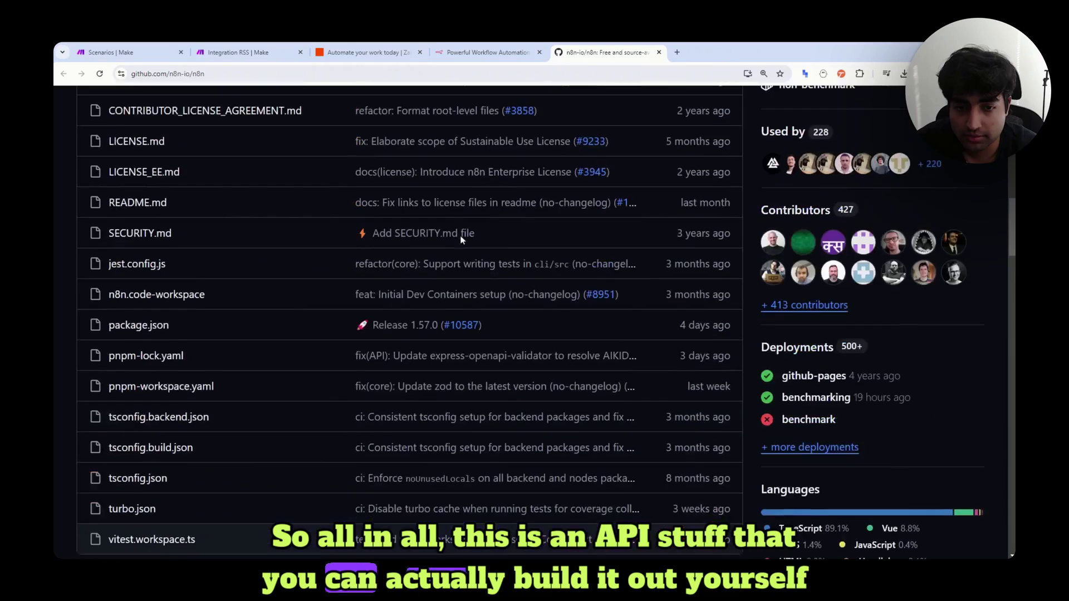
pyautogui.scroll(3, 525, 346)
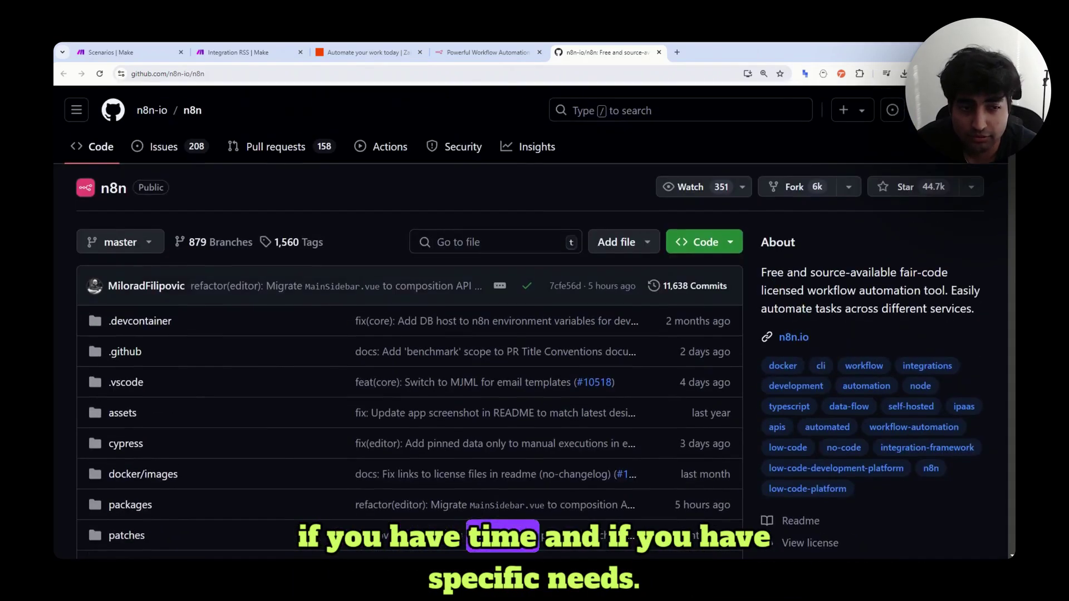
pyautogui.scroll(-12, 525, 346)
pyautogui.scroll(-7, 525, 346)
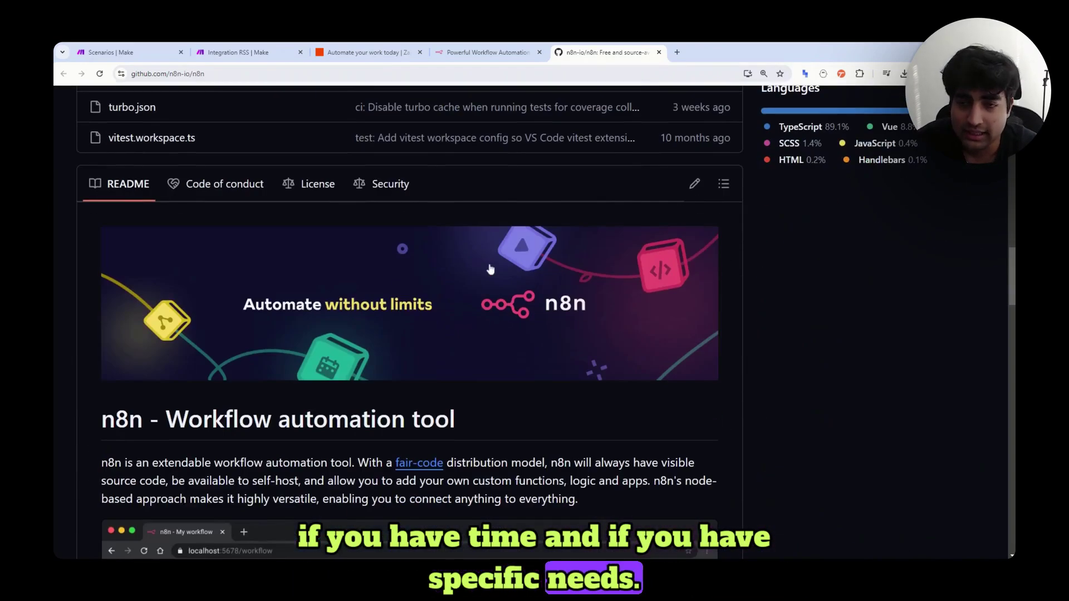
pyautogui.click(402, 48)
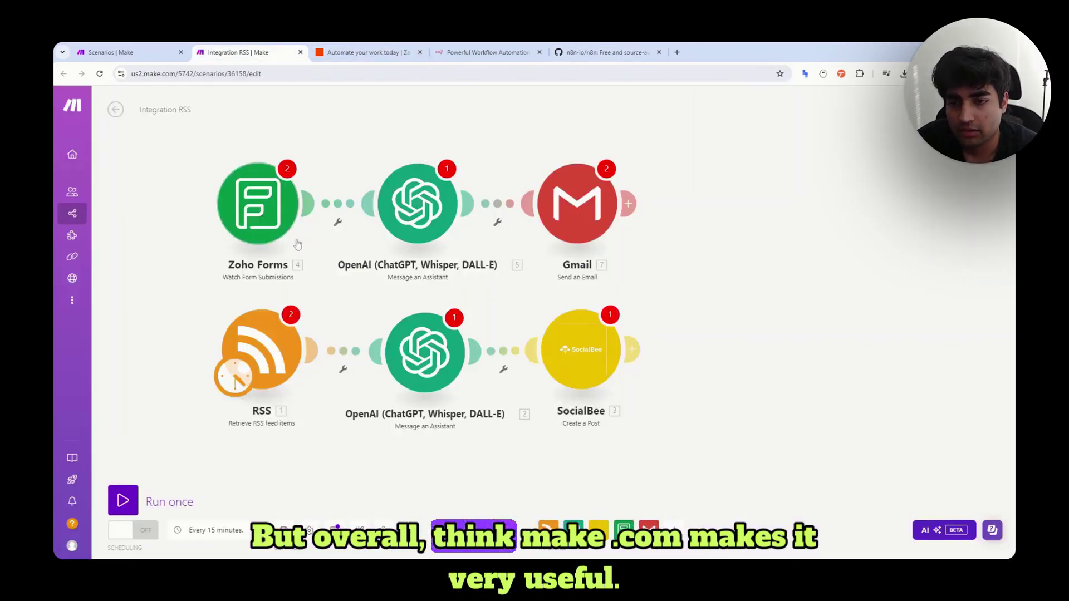
# - Return to the Zapier homepage and scroll down and back up to the app-connection panel
pyautogui.click(327, 49)
pyautogui.scroll(-5, 336, 226)
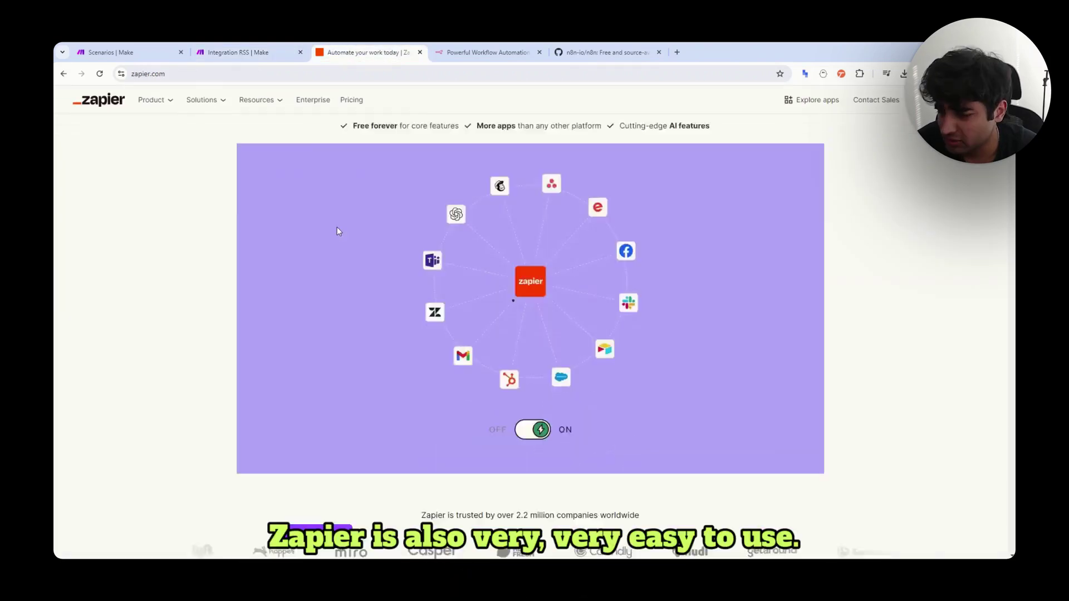
pyautogui.scroll(3, 385, 255)
pyautogui.scroll(-1, 400, 259)
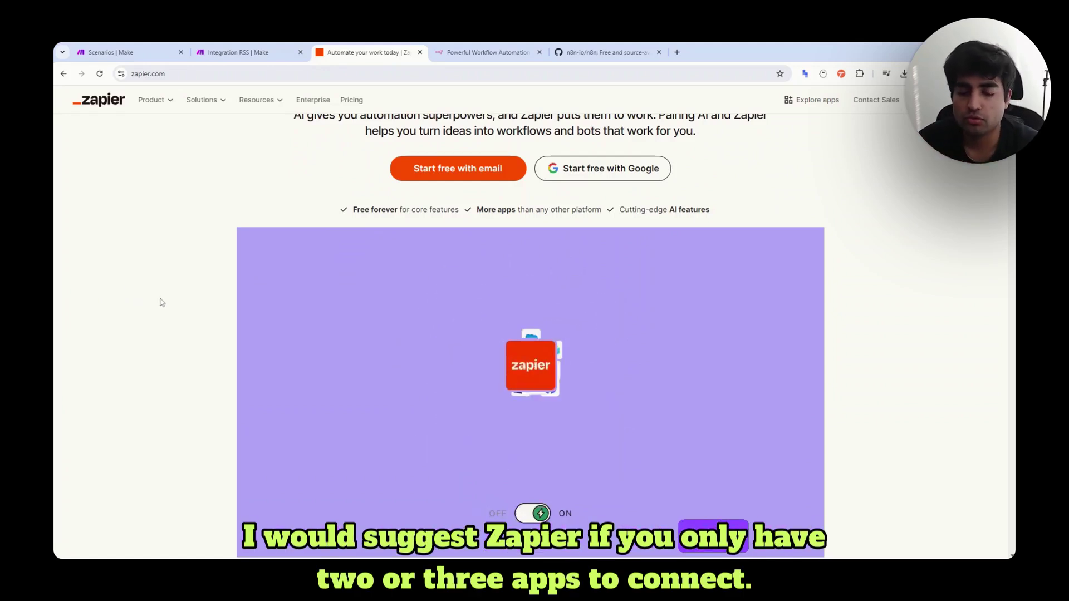
pyautogui.scroll(-5, 189, 264)
pyautogui.scroll(5, 194, 265)
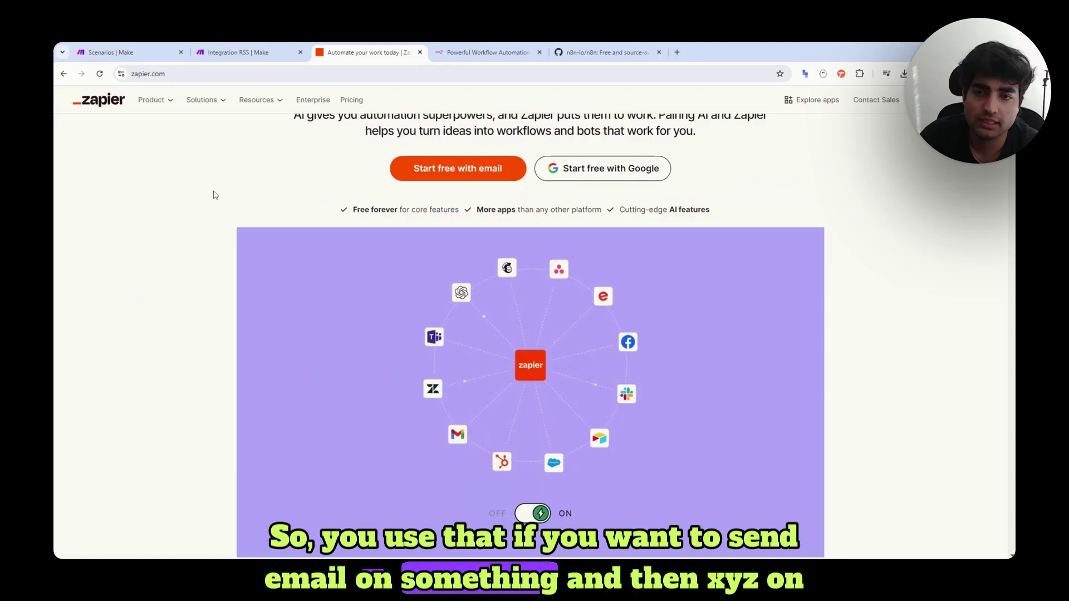
# - Return to the Integration RSS scenario tab in Make and scroll the canvas
pyautogui.click(236, 52)
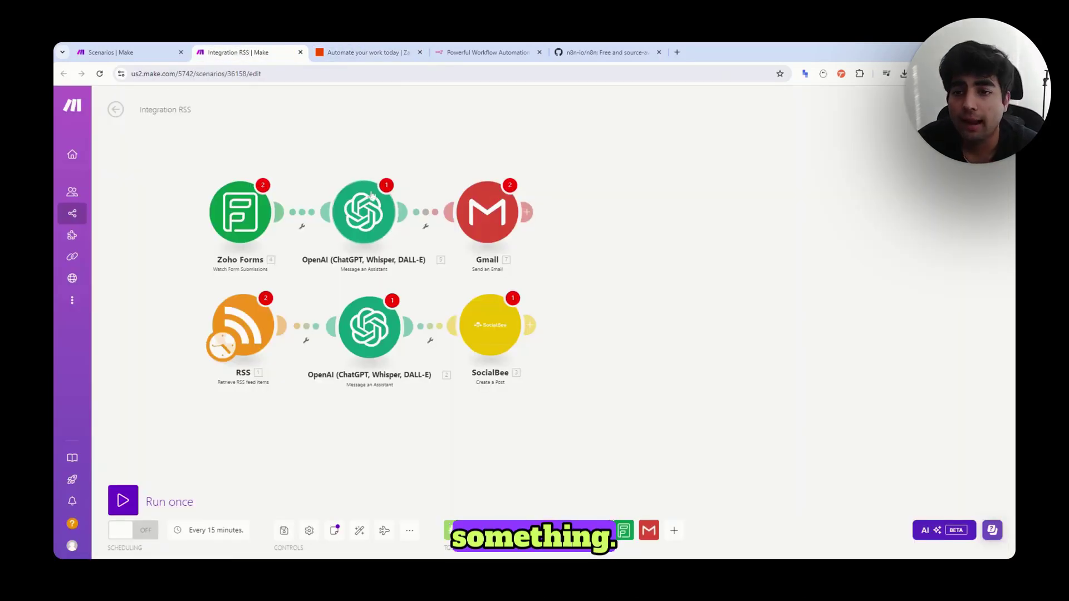
pyautogui.scroll(-2, 191, 187)
pyautogui.scroll(2, 250, 223)
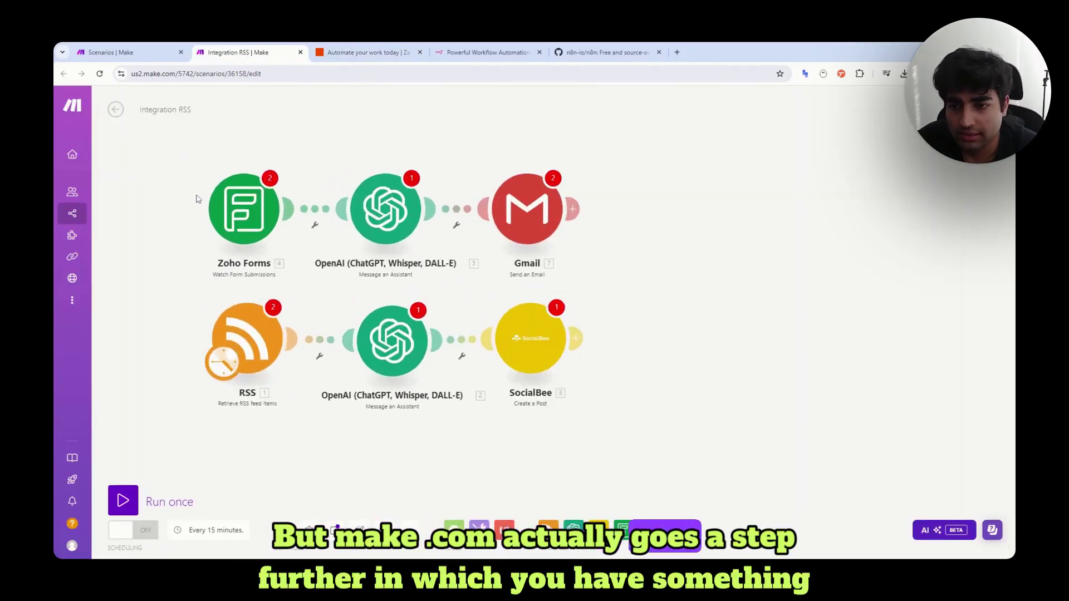
pyautogui.scroll(-3, 326, 257)
pyautogui.scroll(-3, 325, 257)
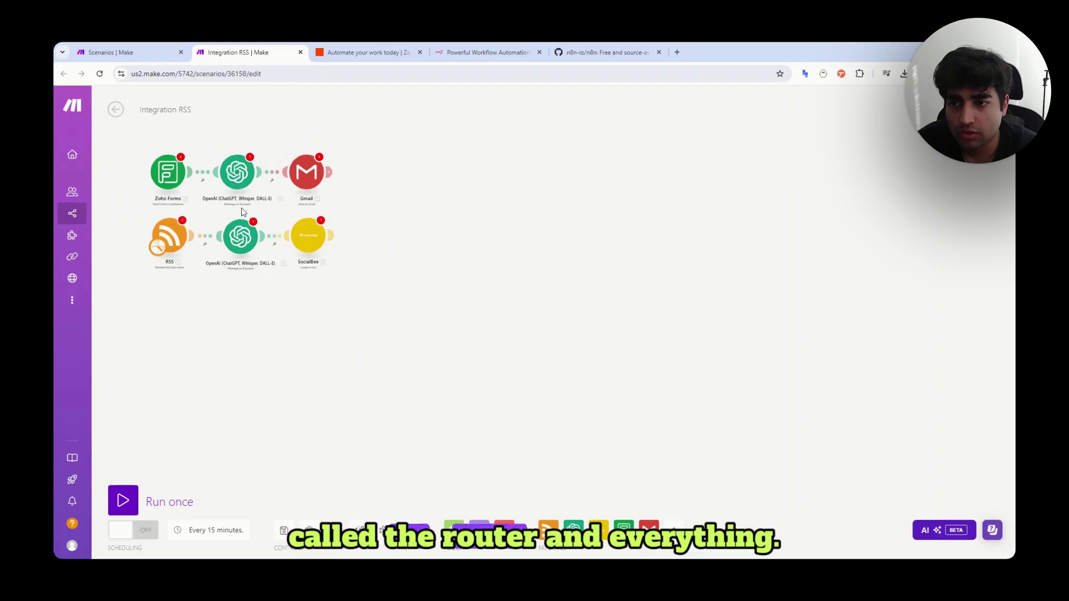
pyautogui.scroll(2, 328, 272)
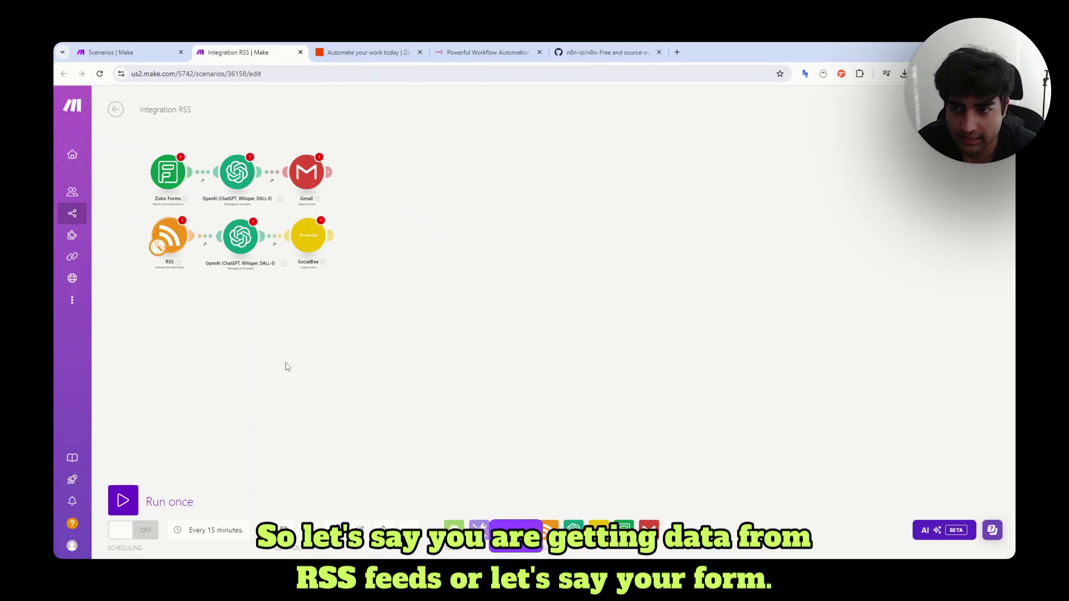
# - Add a Zoho Forms Watch Form Submissions module and place it below the existing flows
pyautogui.click(673, 529)
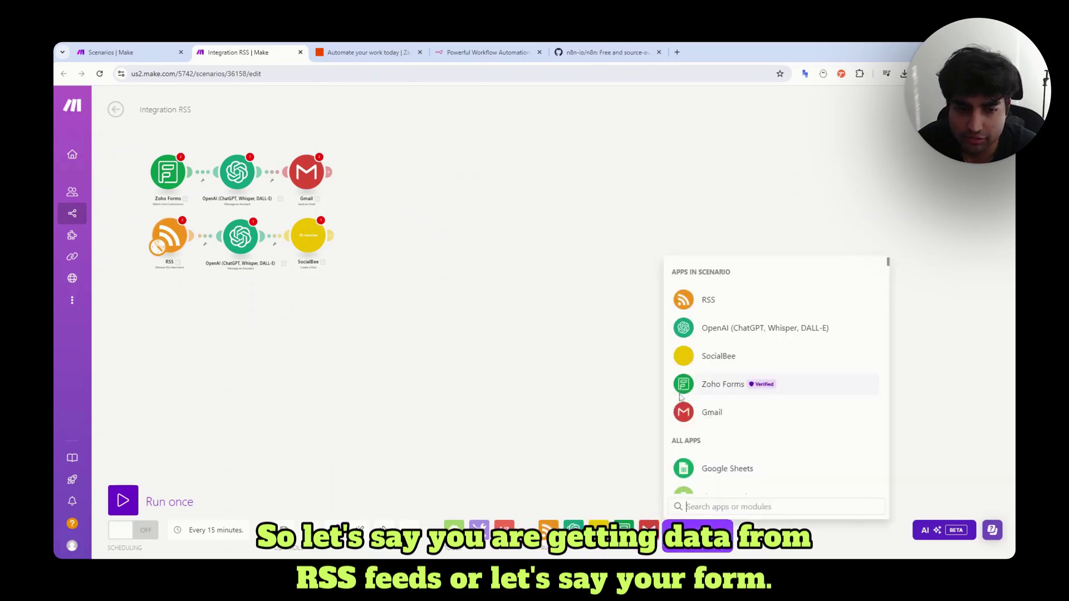
pyautogui.click(728, 393)
pyautogui.click(695, 355)
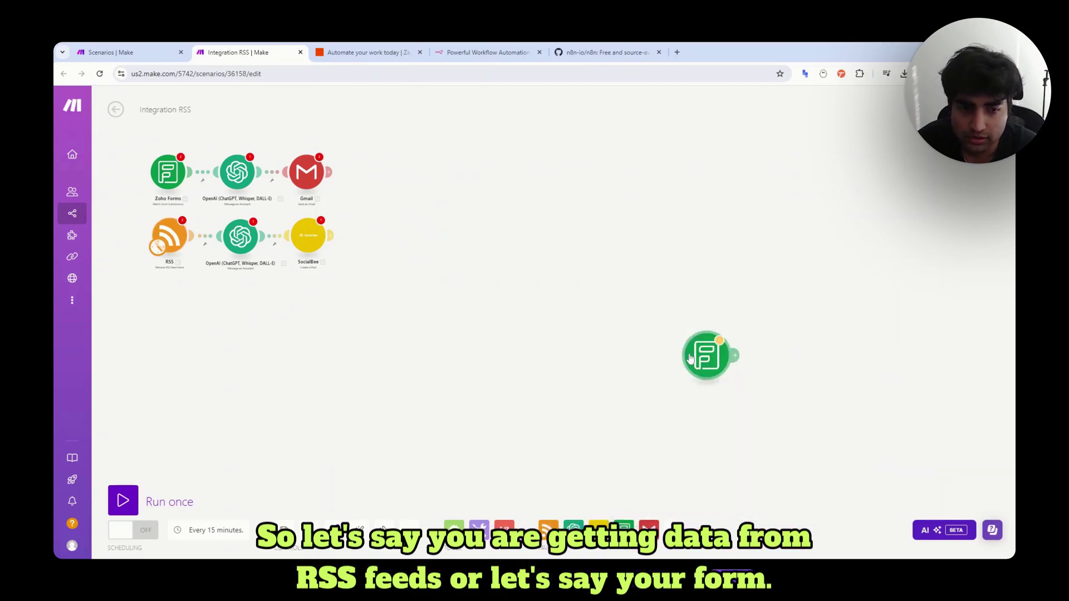
pyautogui.moveTo(706, 356); pyautogui.dragTo(362, 337)
pyautogui.scroll(2, 333, 362)
pyautogui.scroll(1, 333, 362)
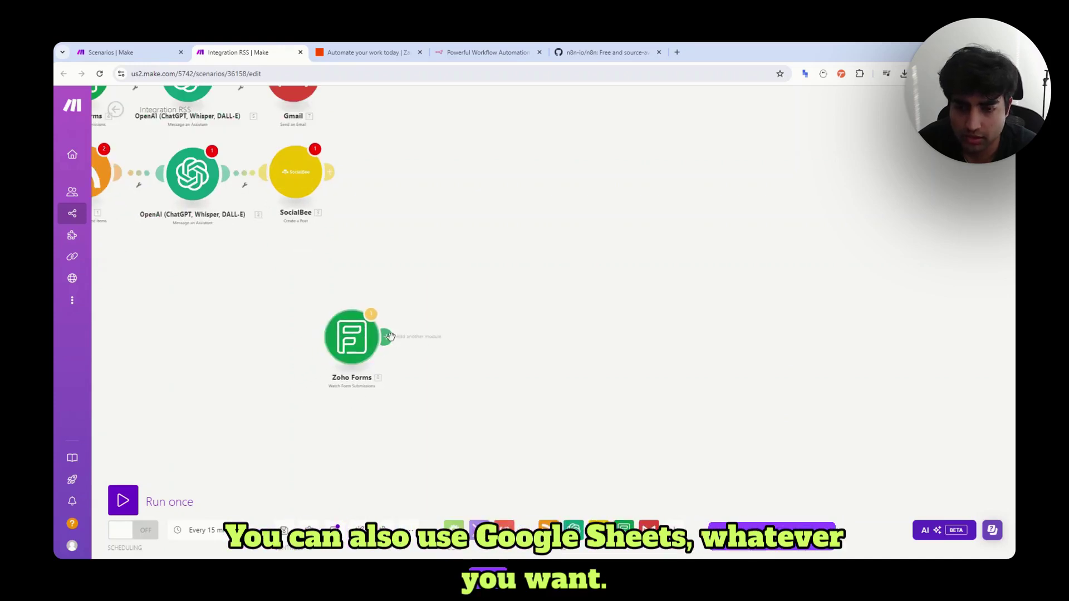
# - Add a Router after Zoho Forms with SocialBee Create a Post on the upper branch
pyautogui.click(390, 337)
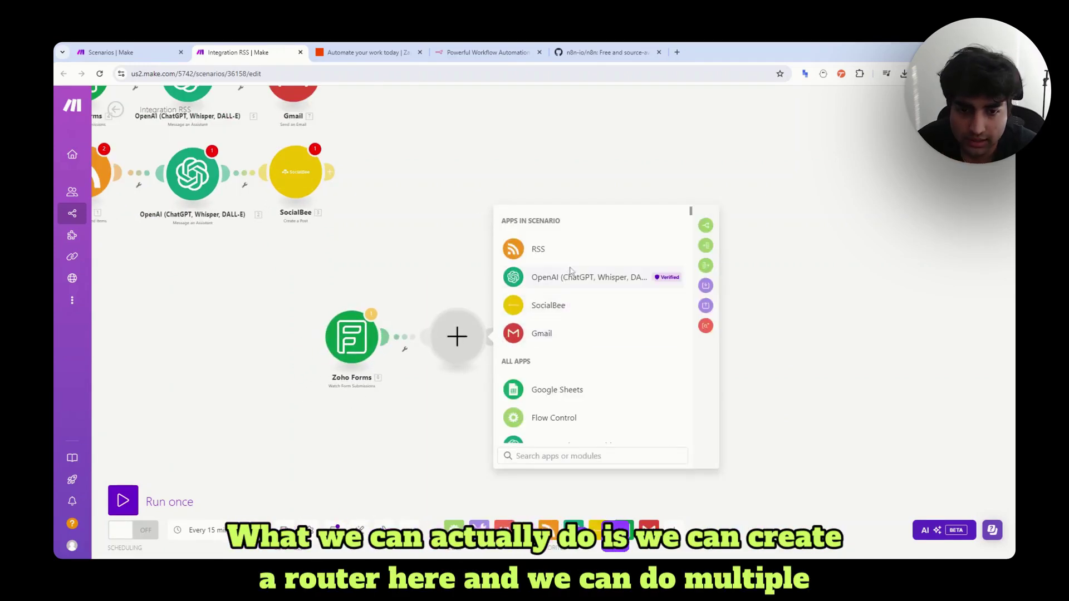
pyautogui.click(706, 226)
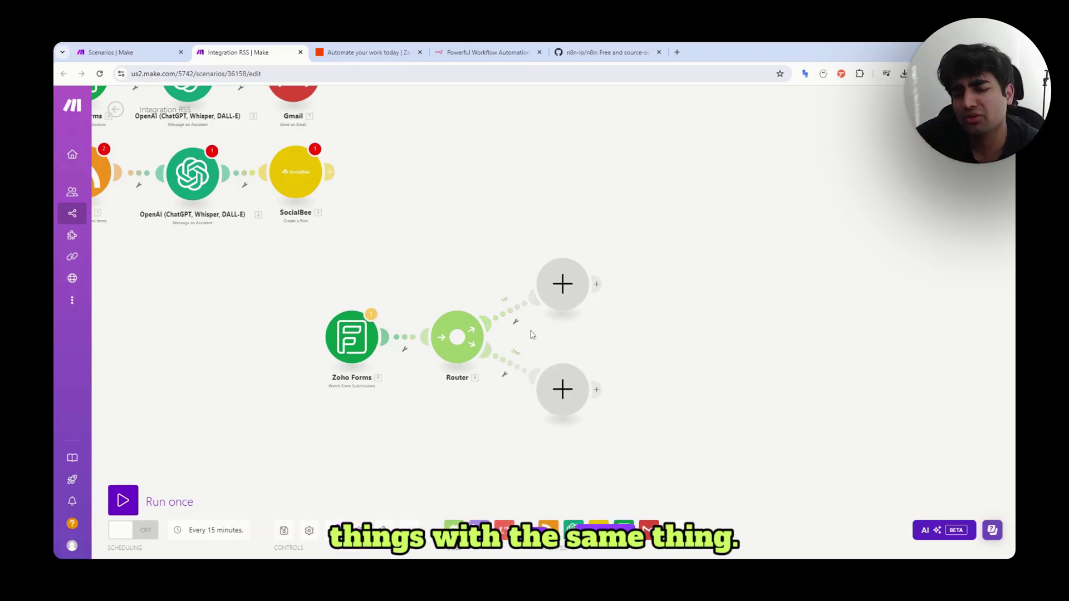
pyautogui.click(564, 287)
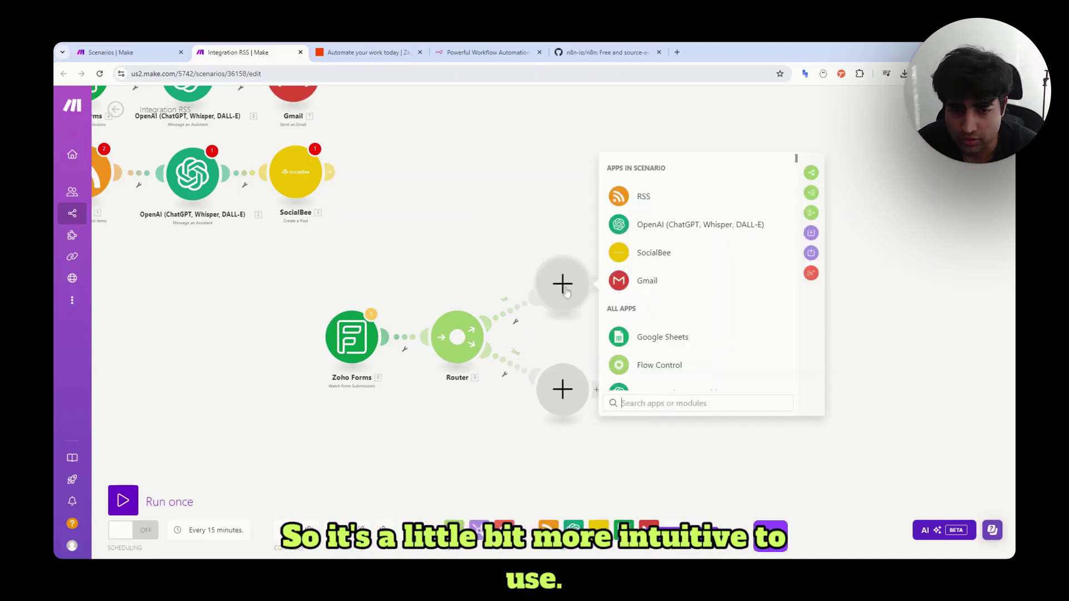
pyautogui.click(654, 252)
pyautogui.click(645, 277)
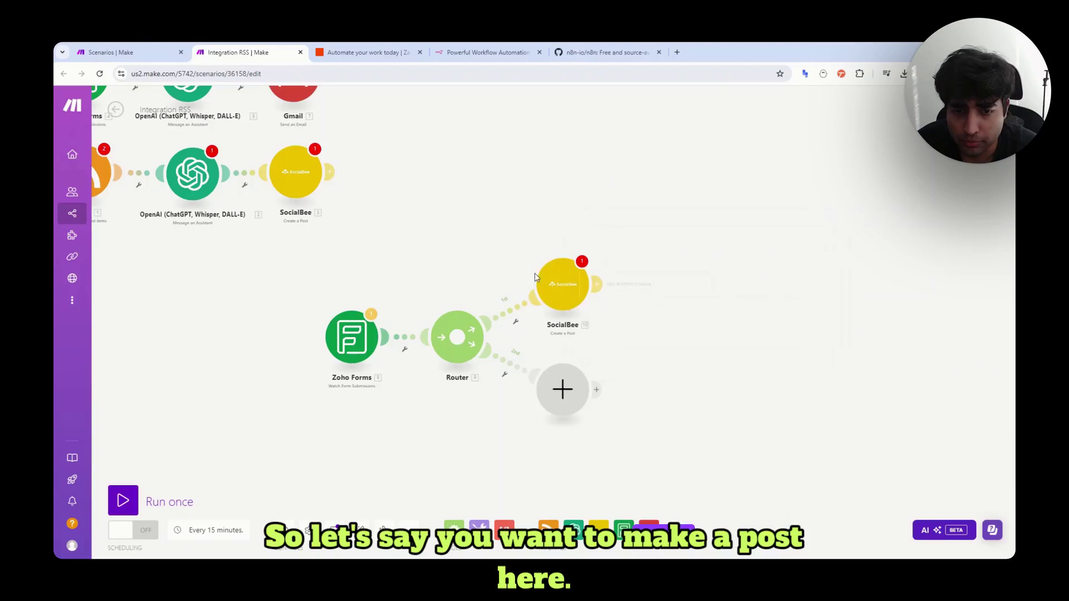
# - Put a Gmail Send an Email module on the Router's lower branch
pyautogui.click(562, 389)
pyautogui.click(647, 386)
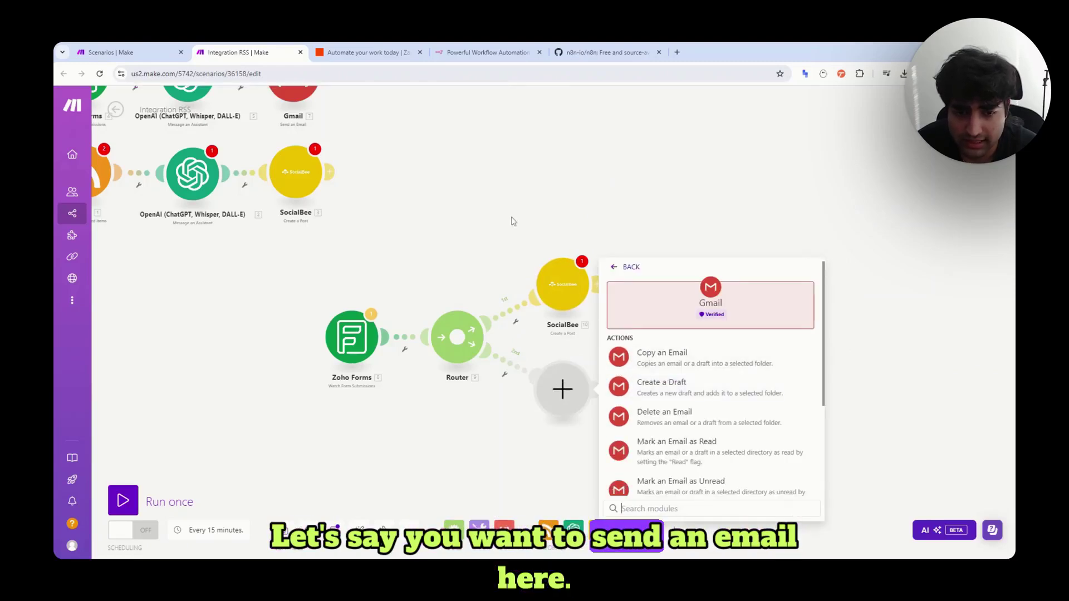
pyautogui.click(591, 373)
pyautogui.click(576, 384)
pyautogui.click(646, 384)
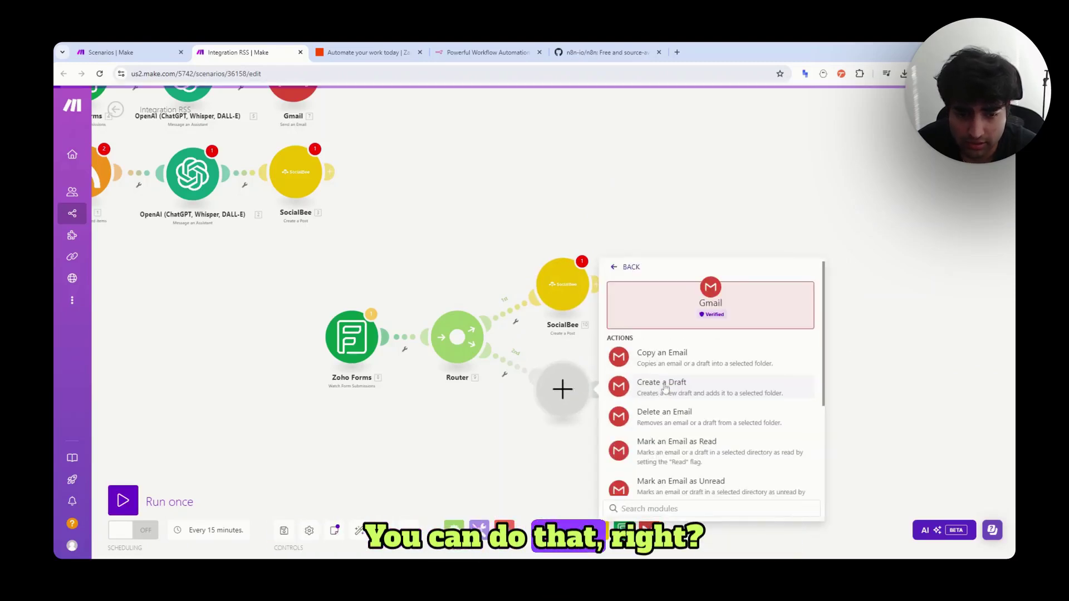
pyautogui.scroll(-2, 677, 426)
pyautogui.scroll(-1, 677, 456)
pyautogui.click(676, 437)
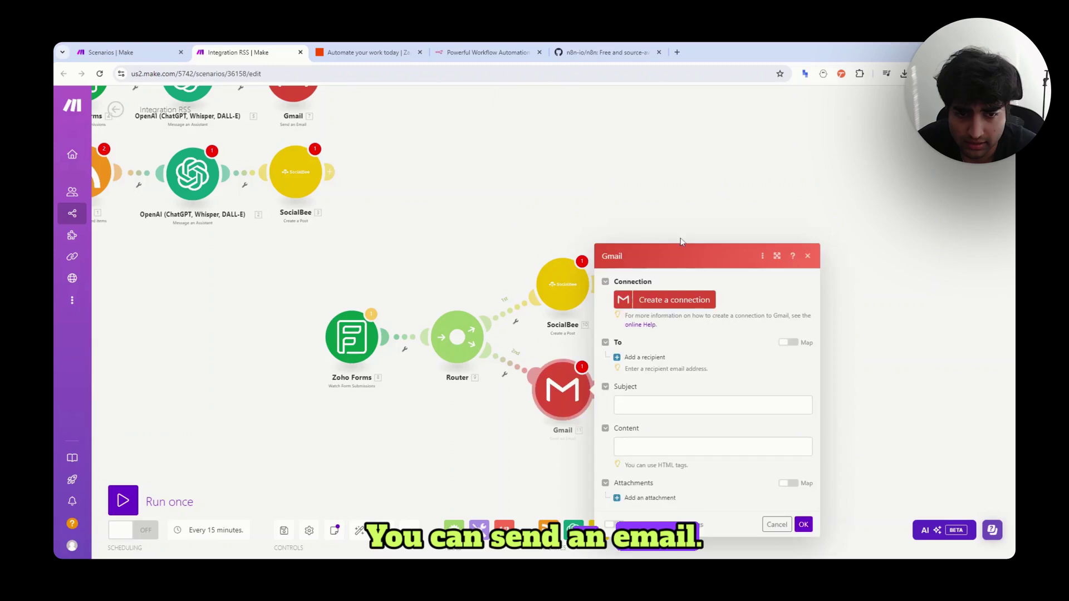
pyautogui.click(564, 333)
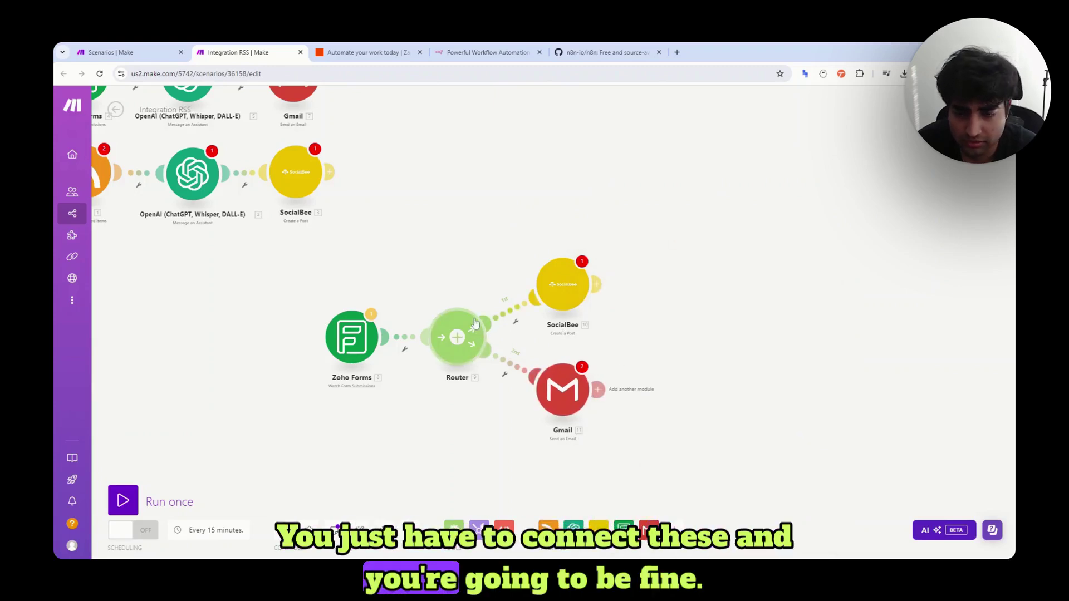
# - Rearrange the Router, SocialBee and Gmail modules into a tidy layout
pyautogui.moveTo(470, 334); pyautogui.dragTo(462, 290)
pyautogui.moveTo(559, 287); pyautogui.dragTo(533, 220)
pyautogui.moveTo(568, 383); pyautogui.dragTo(597, 289)
pyautogui.moveTo(538, 221); pyautogui.dragTo(564, 176)
pyautogui.moveTo(603, 308); pyautogui.dragTo(625, 267)
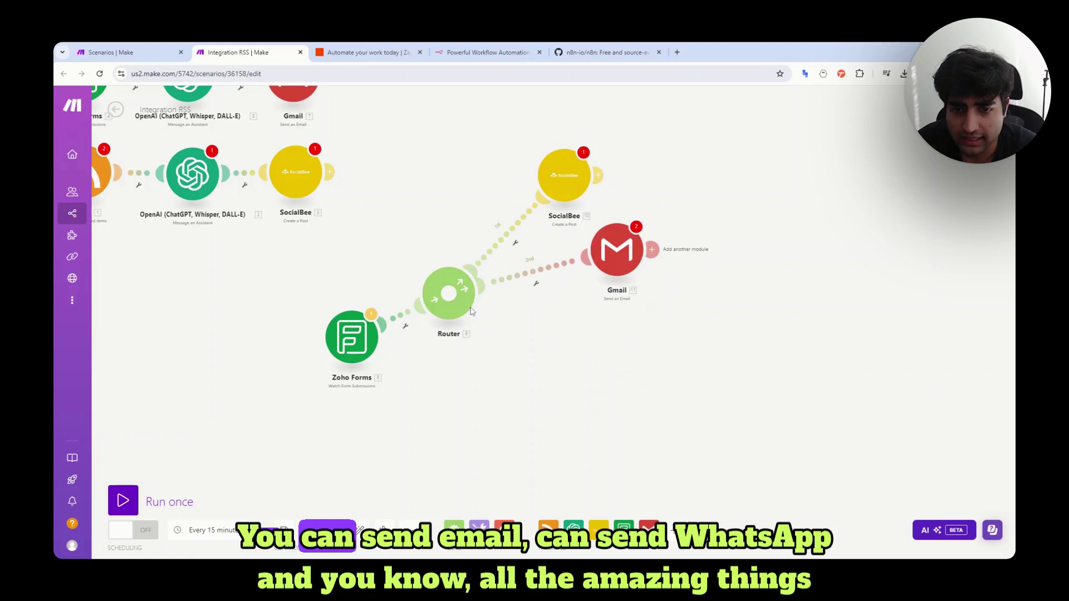
# - Add a third route ending in a WhatsApp Business Cloud Send a Message module
pyautogui.click(359, 529)
pyautogui.click(571, 403)
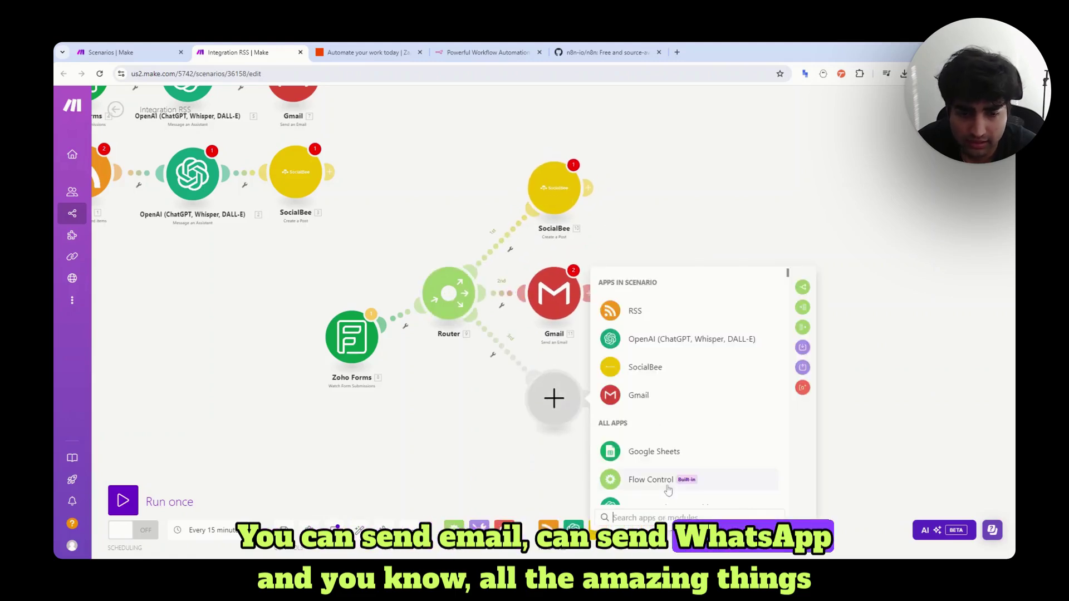
pyautogui.write('what')
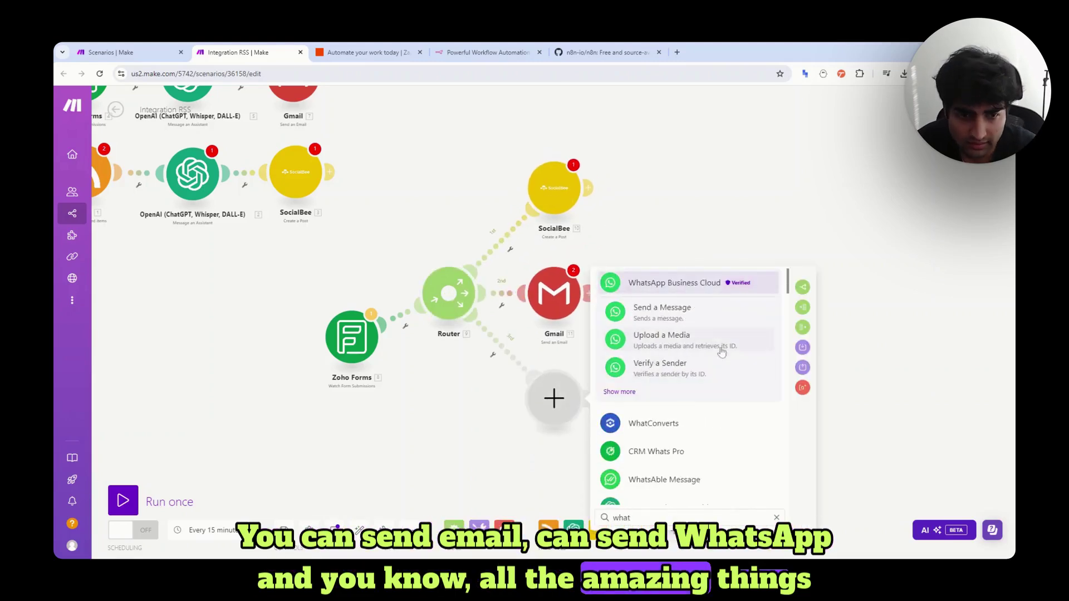
pyautogui.click(718, 311)
pyautogui.press('Escape')
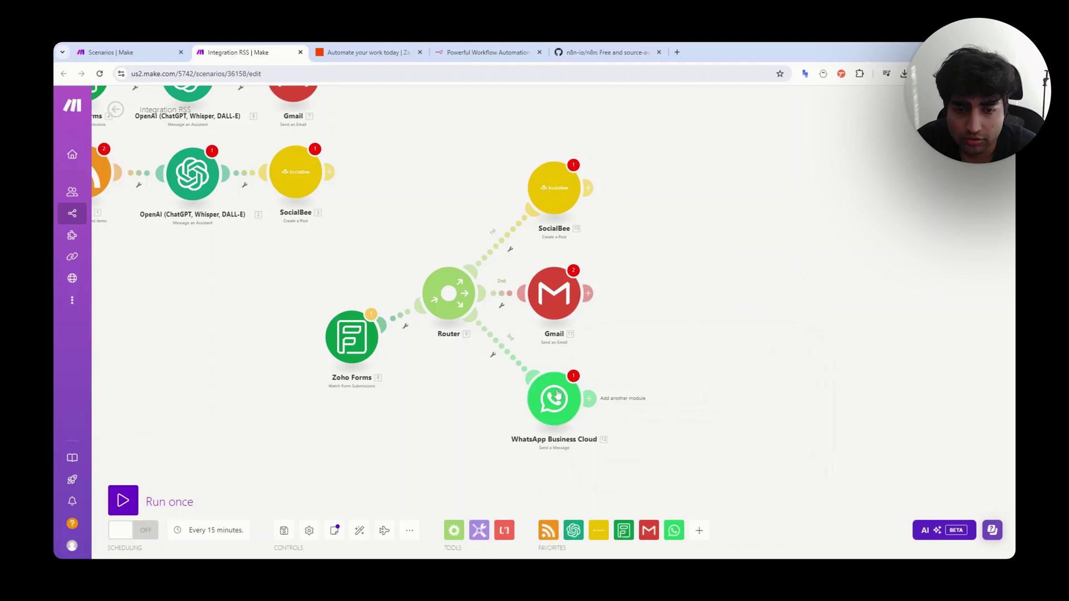
# - Add a standalone WhatsApp Business Cloud Watch Events trigger in the empty canvas area
pyautogui.scroll(-3, 436, 289)
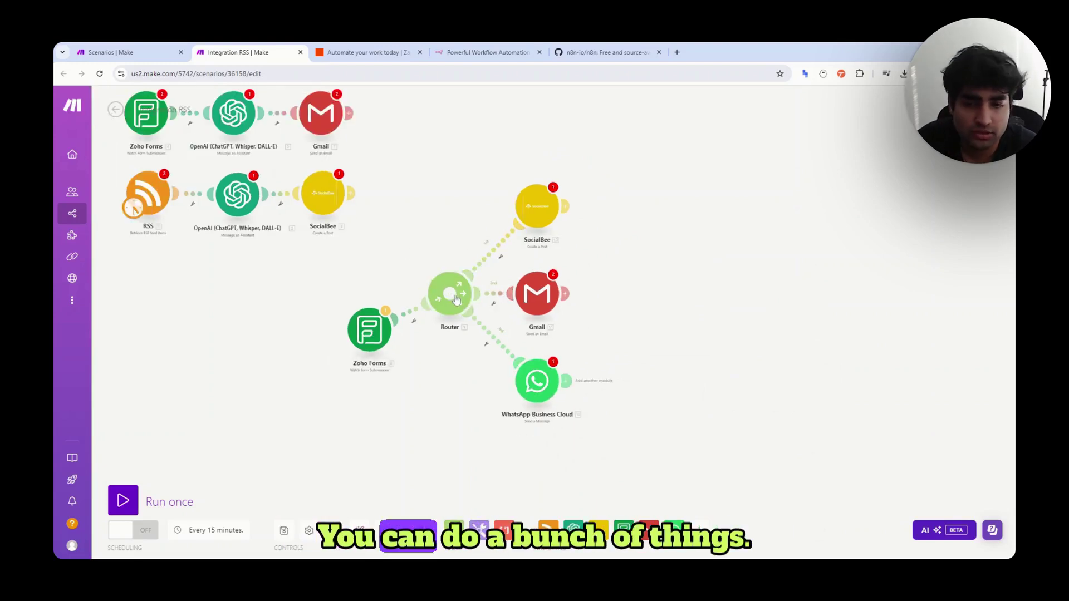
pyautogui.scroll(4, 423, 298)
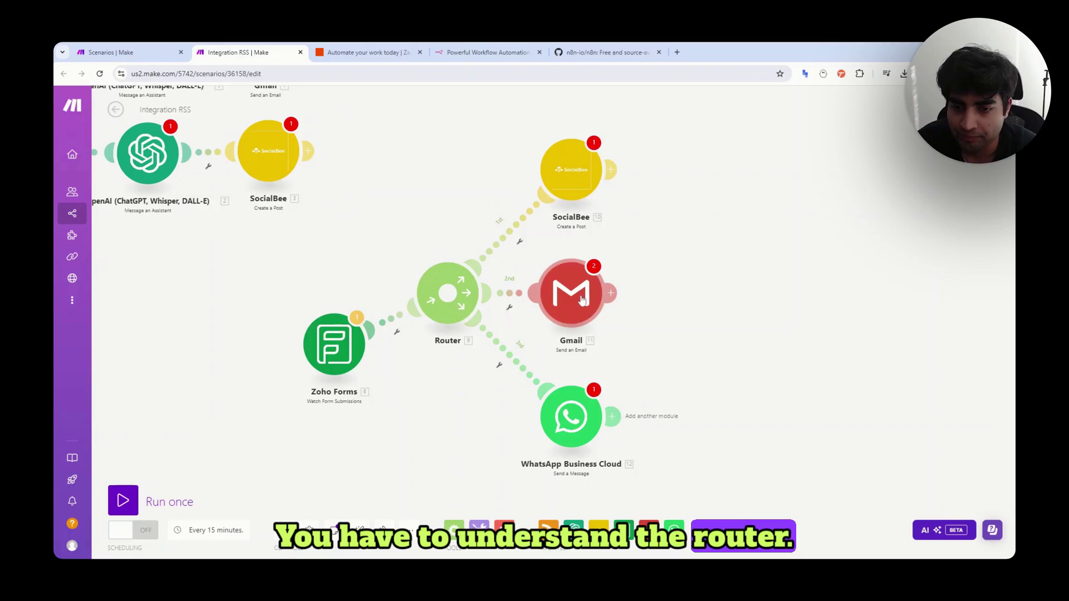
pyautogui.scroll(-3, 617, 265)
pyautogui.scroll(4, 670, 288)
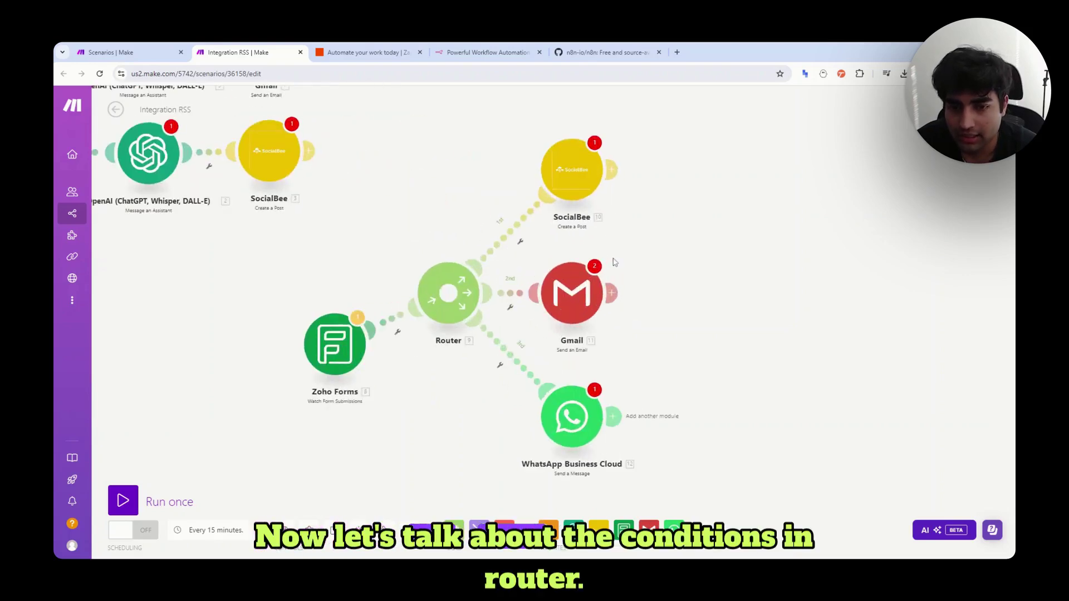
pyautogui.moveTo(670, 288); pyautogui.dragTo(365, 244)
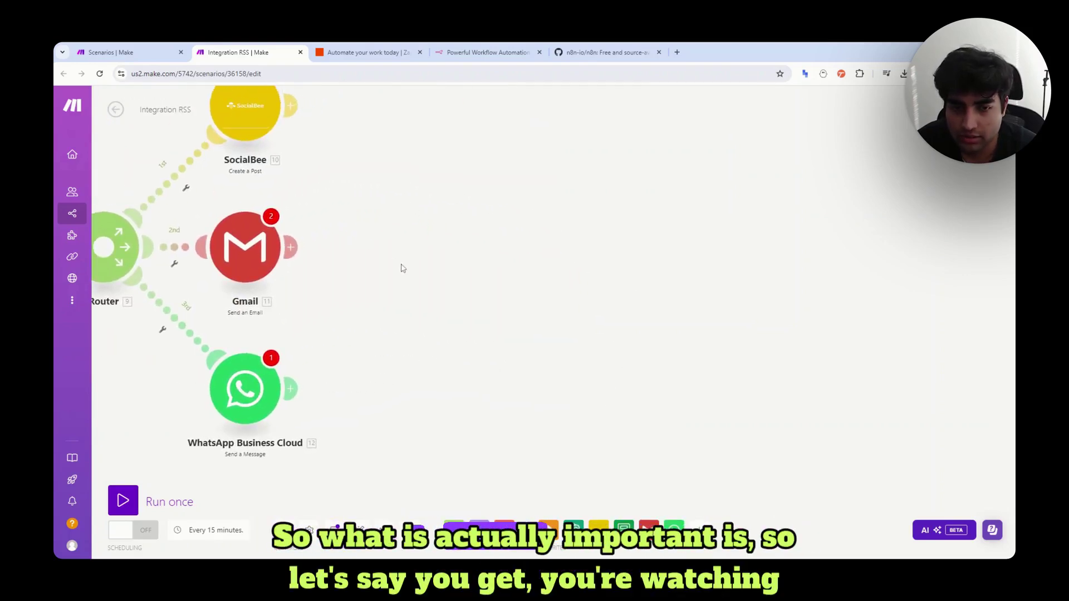
pyautogui.click(673, 527)
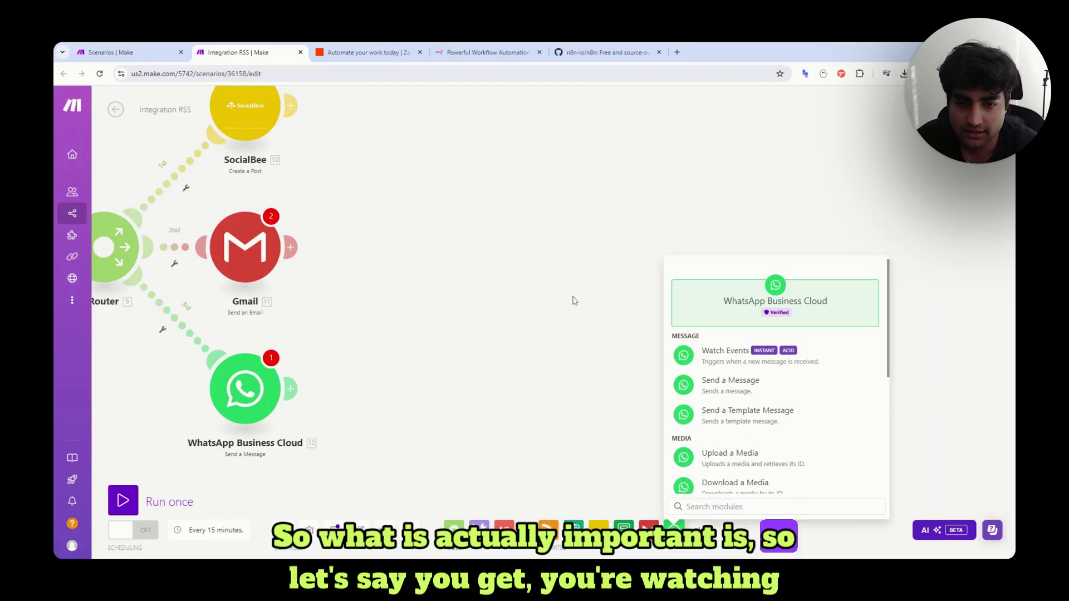
pyautogui.click(719, 361)
pyautogui.moveTo(717, 357); pyautogui.dragTo(456, 260)
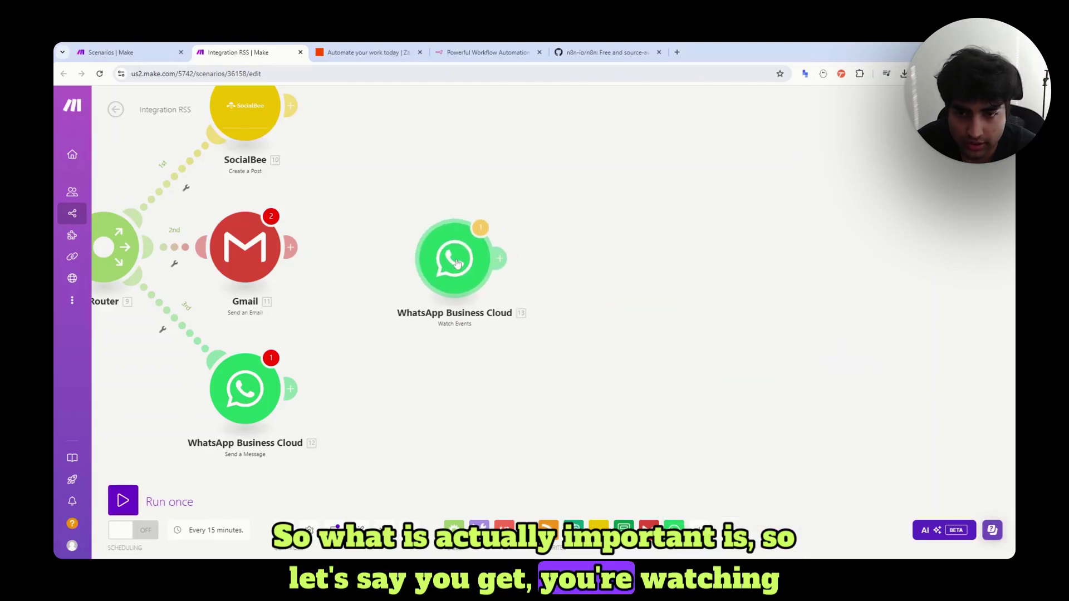
pyautogui.scroll(-2, 511, 285)
pyautogui.scroll(2, 511, 285)
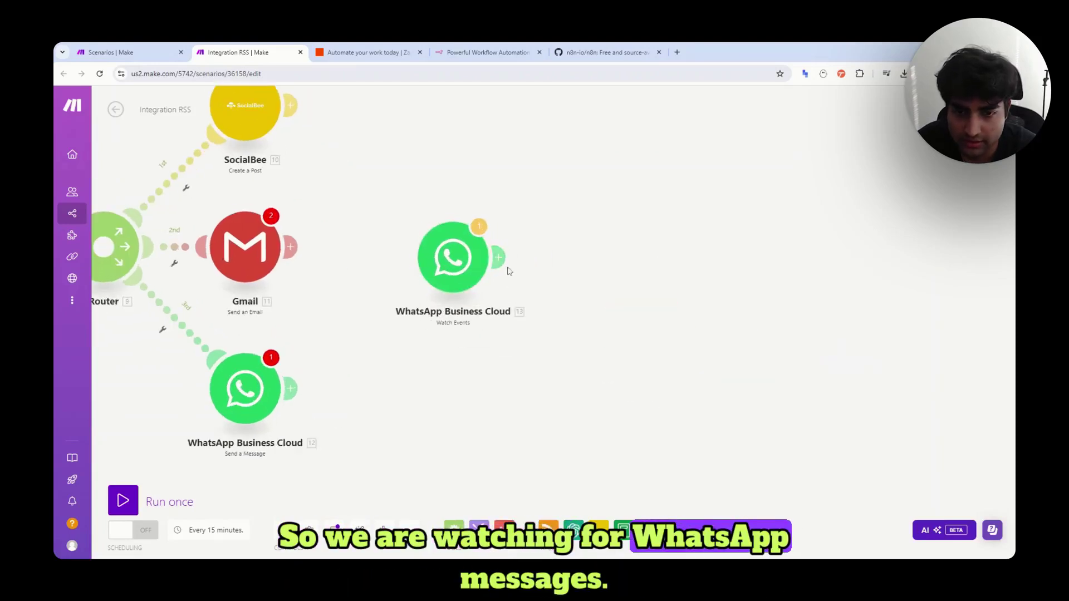
# - Attach a Router after the WhatsApp trigger, opening then cancelling a first-route filter
pyautogui.click(497, 257)
pyautogui.click(854, 146)
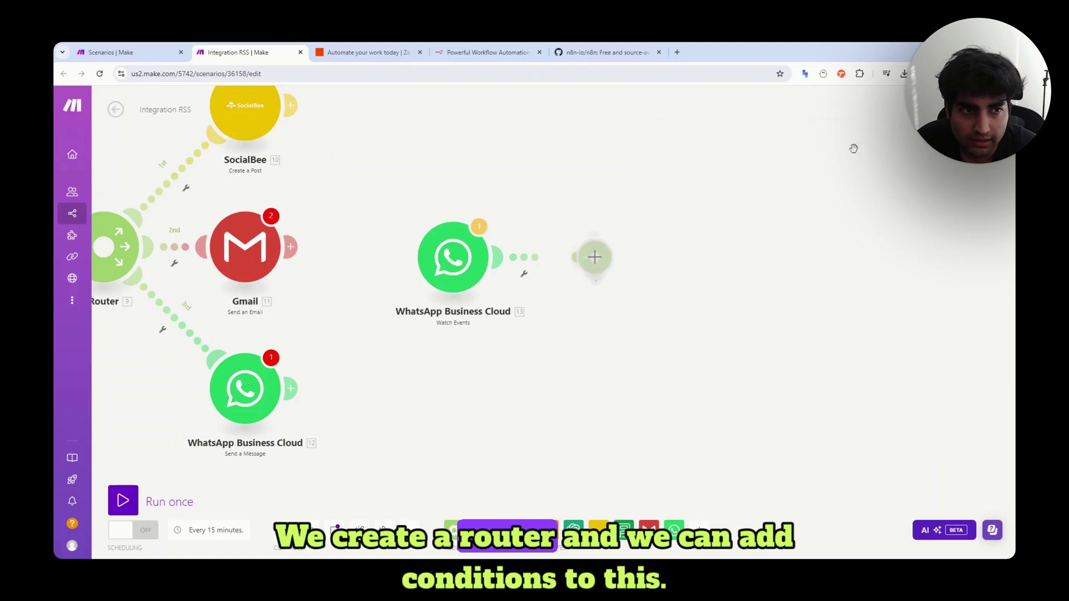
pyautogui.click(690, 247)
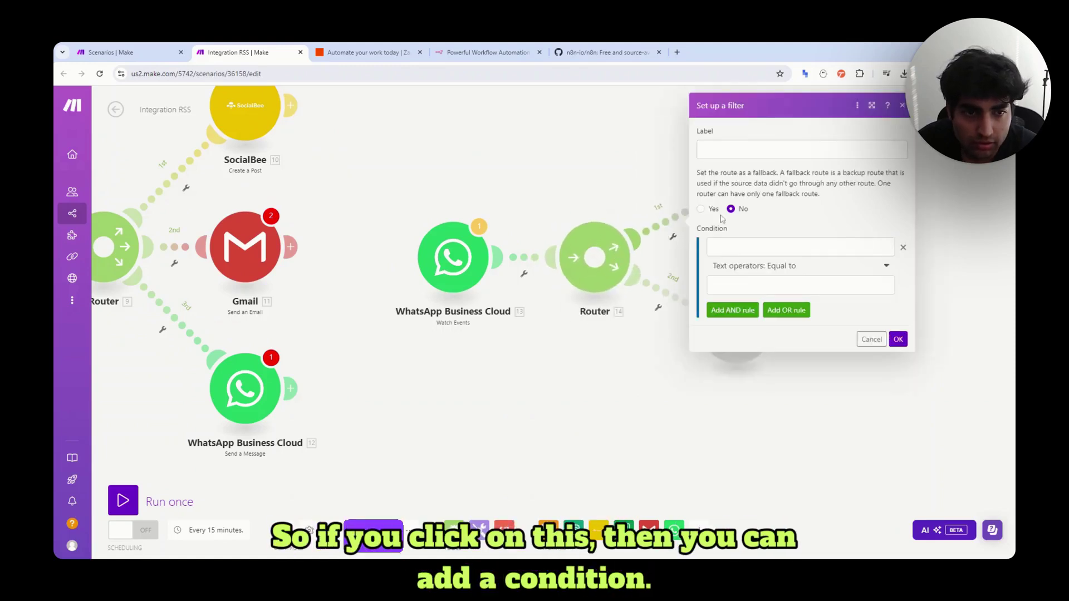
pyautogui.click(800, 246)
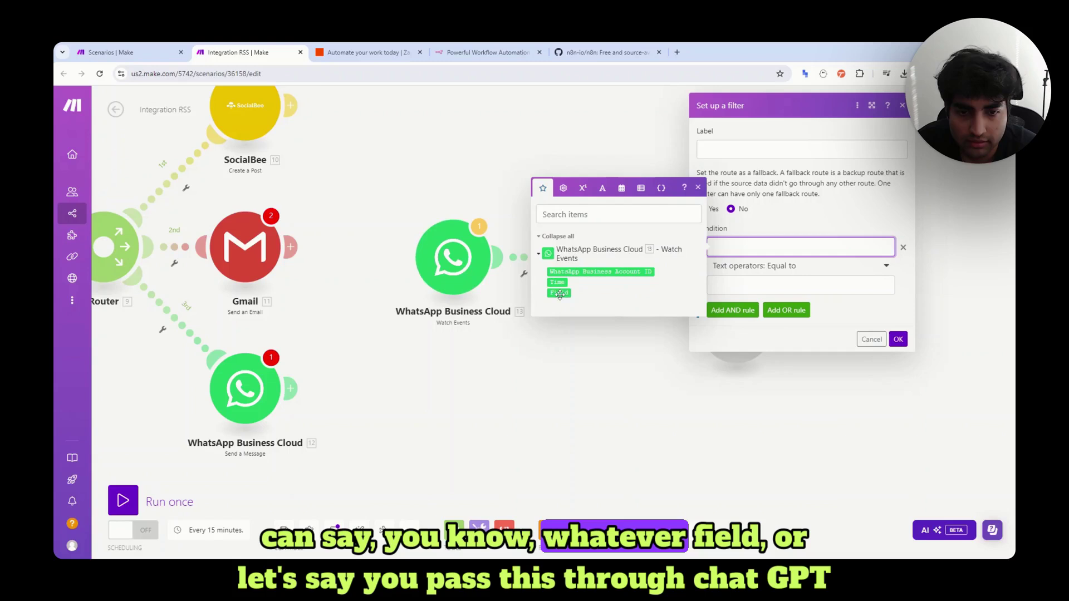
pyautogui.click(772, 394)
pyautogui.scroll(-2, 595, 272)
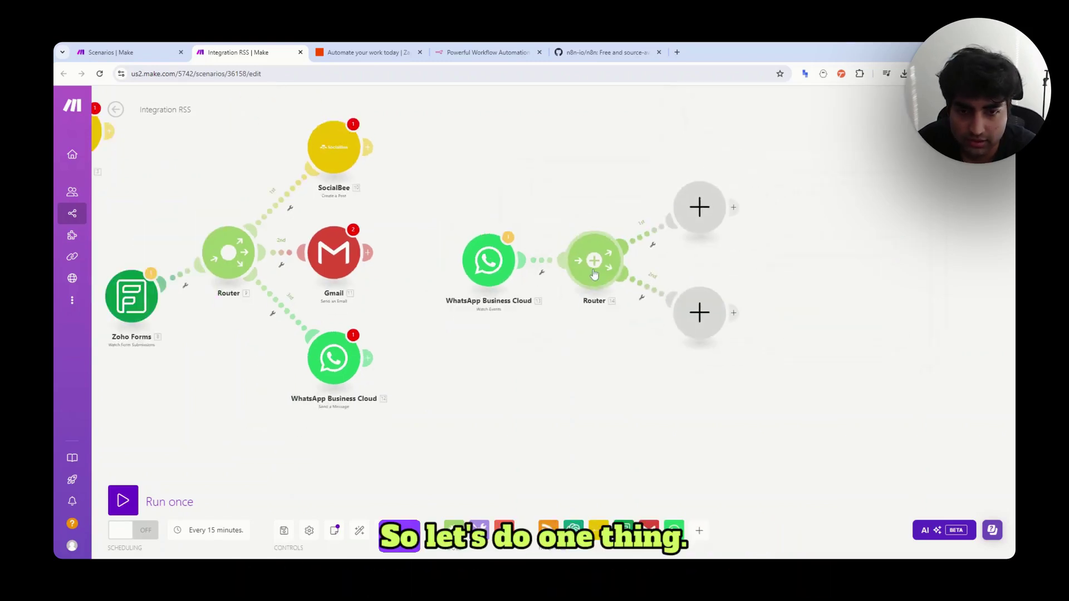
# - Delete the new Router and its two empty branch modules after the WhatsApp trigger
pyautogui.moveTo(592, 273); pyautogui.dragTo(378, 315)
pyautogui.rightClick(379, 299)
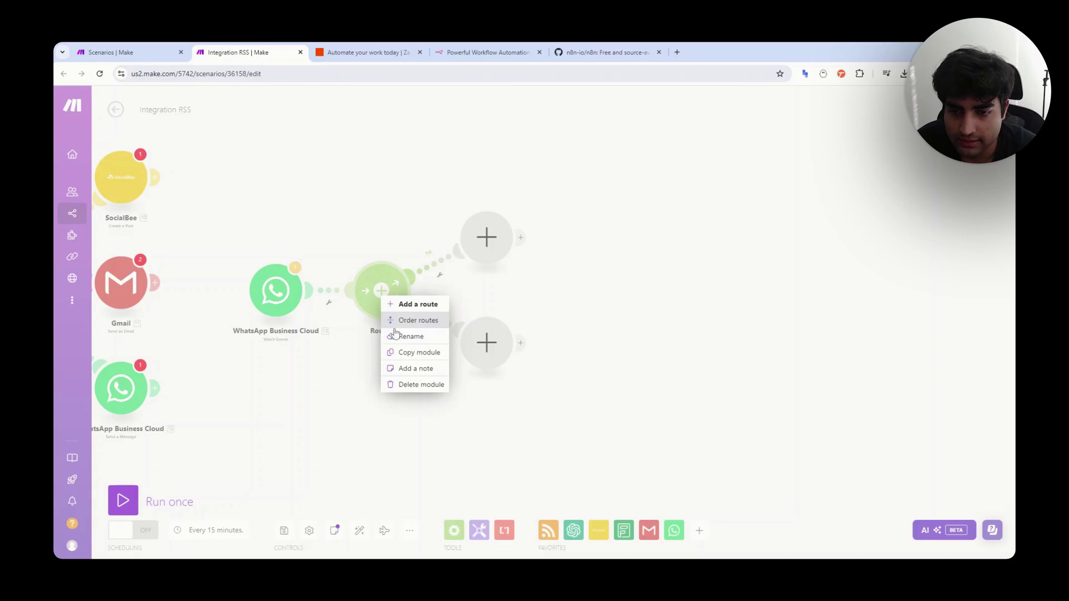
pyautogui.click(406, 383)
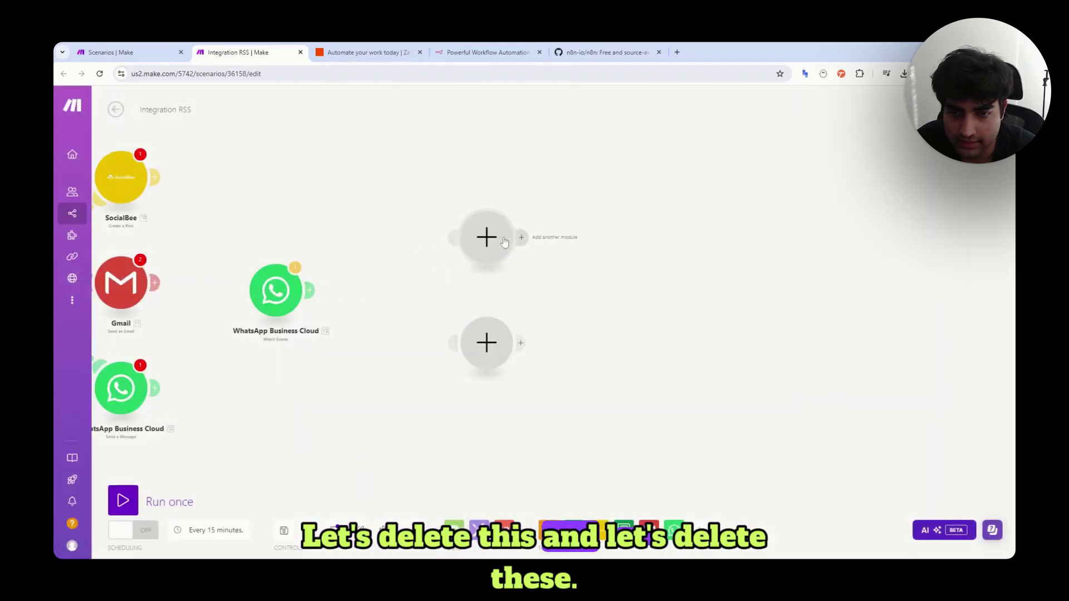
pyautogui.rightClick(499, 260)
pyautogui.click(537, 279)
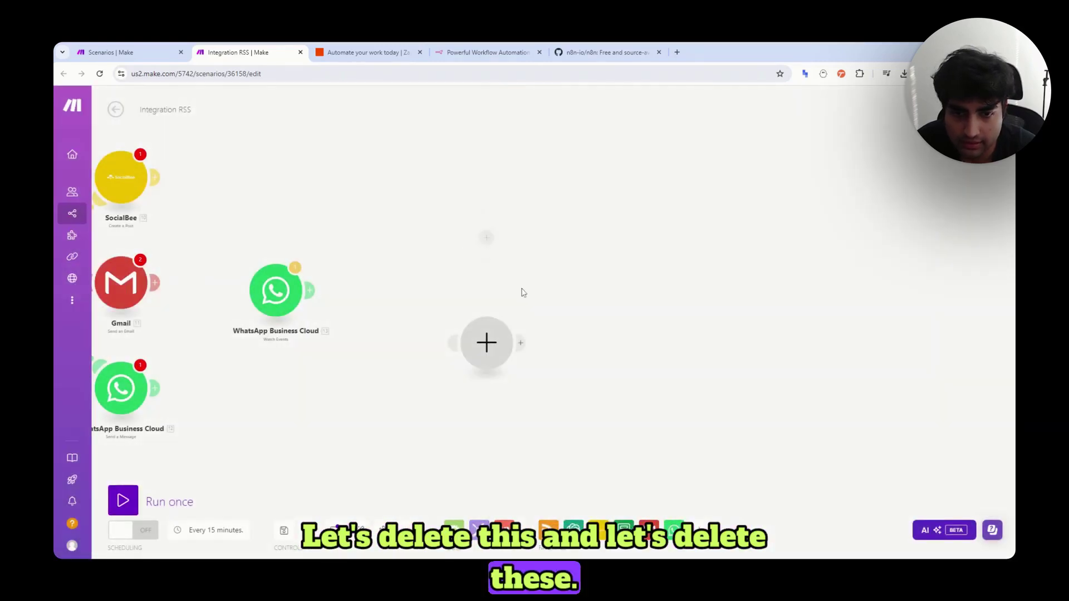
pyautogui.rightClick(499, 344)
pyautogui.click(534, 369)
# - Add an OpenAI Message an Assistant module after the WhatsApp trigger
pyautogui.click(309, 290)
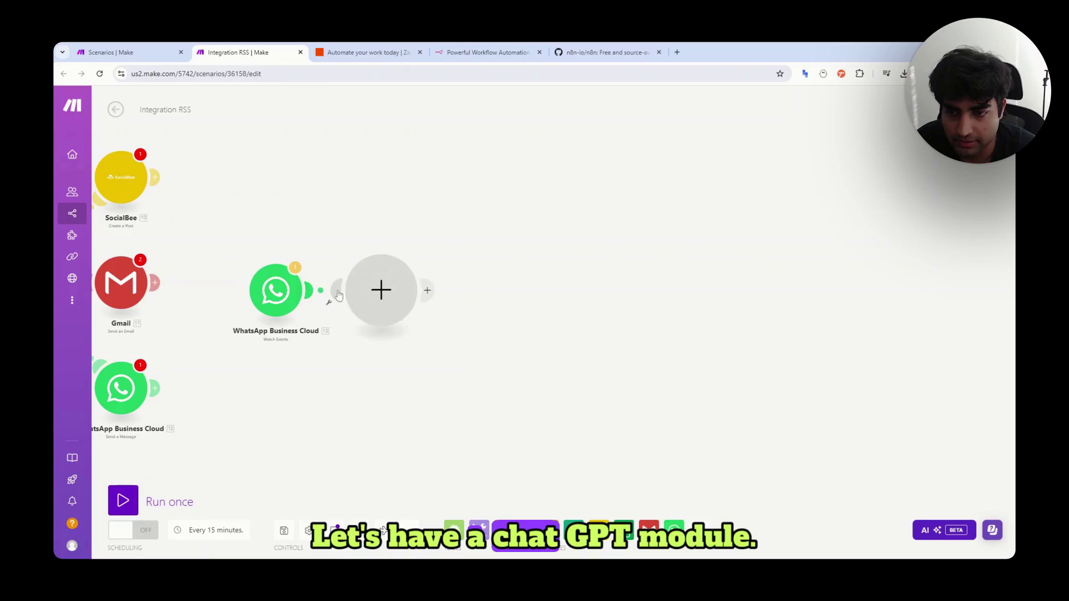
pyautogui.click(505, 231)
pyautogui.click(523, 260)
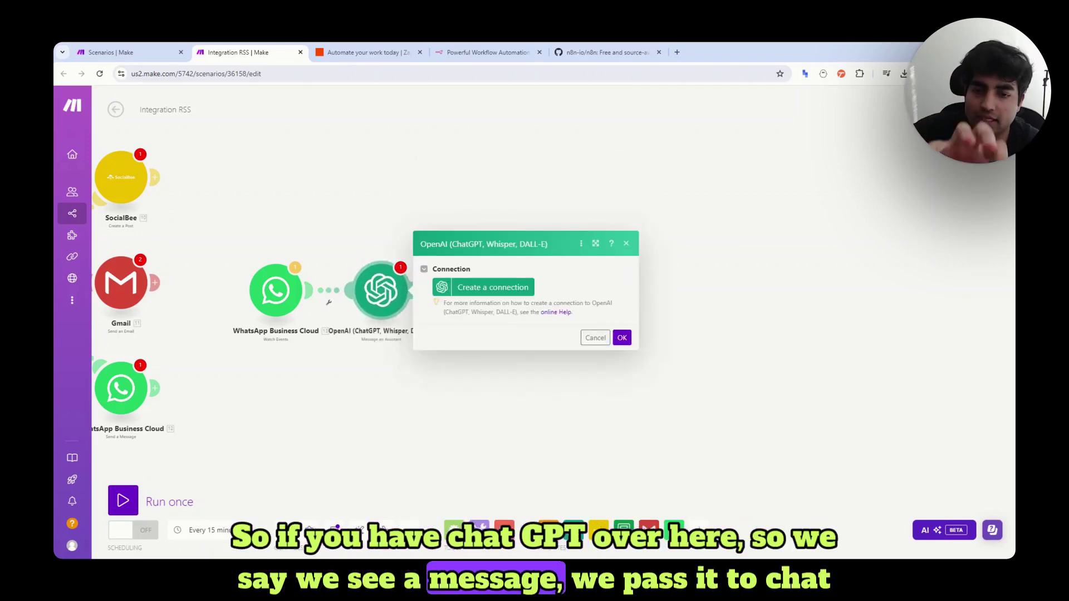
pyautogui.click(486, 207)
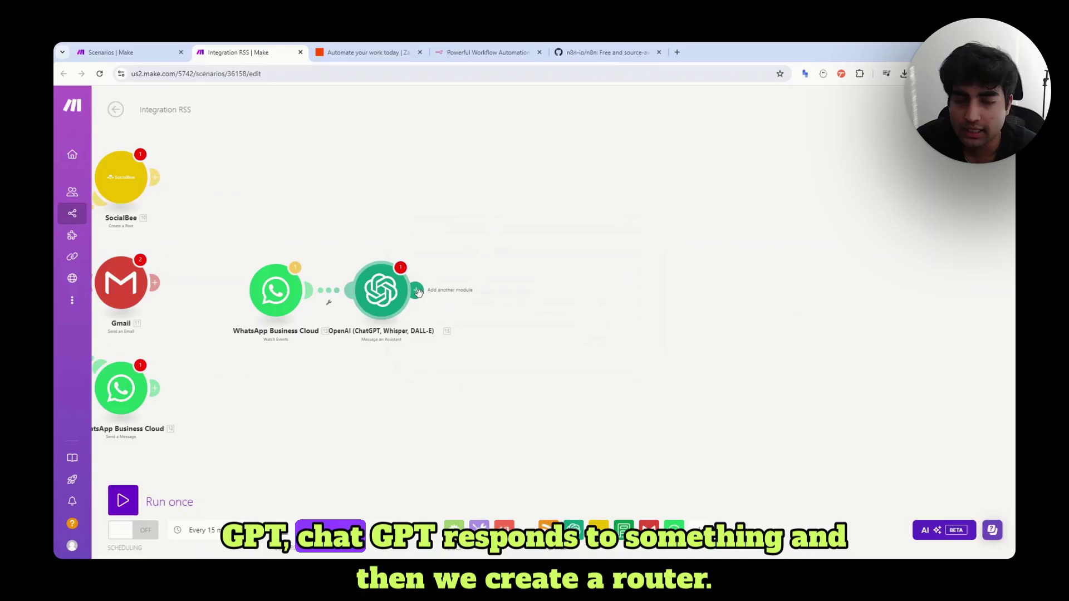
# - Add a Router after OpenAI and save a first-branch filter on the OpenAI Result
pyautogui.click(416, 290)
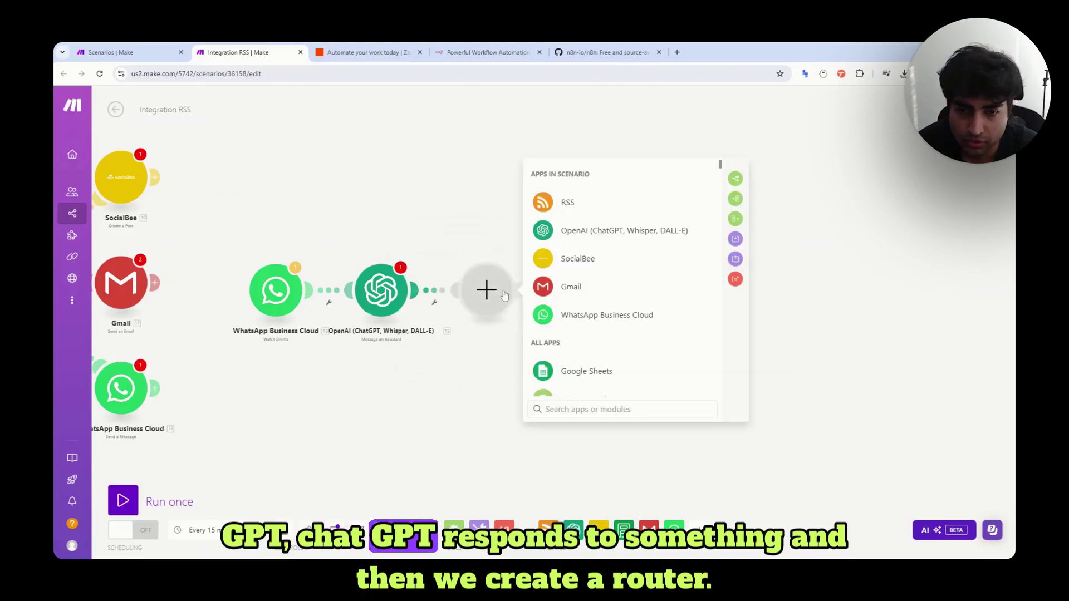
pyautogui.click(733, 178)
pyautogui.click(655, 219)
pyautogui.click(542, 270)
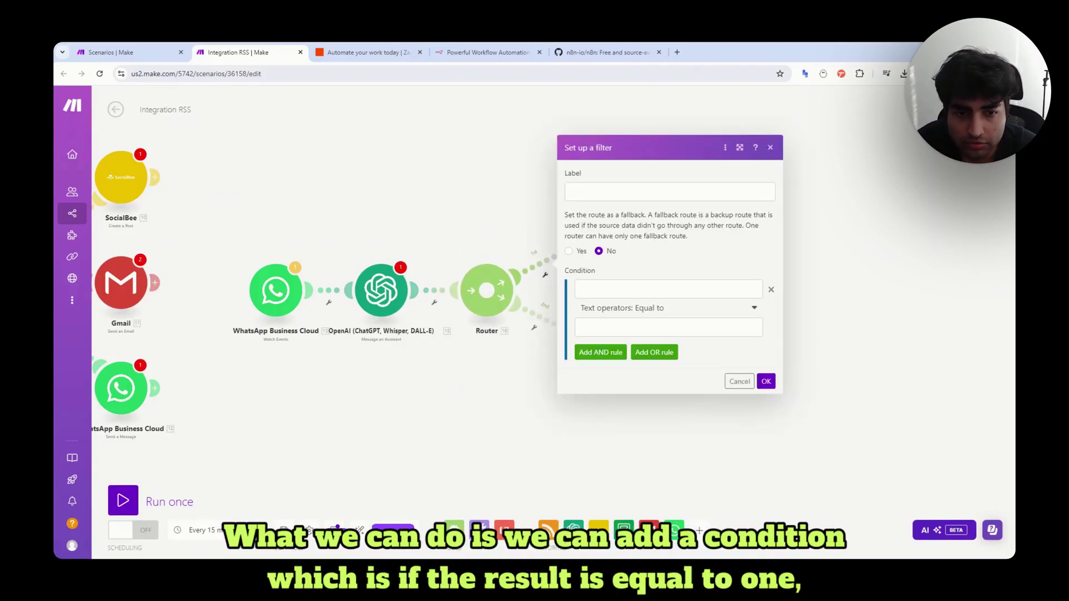
pyautogui.click(792, 240)
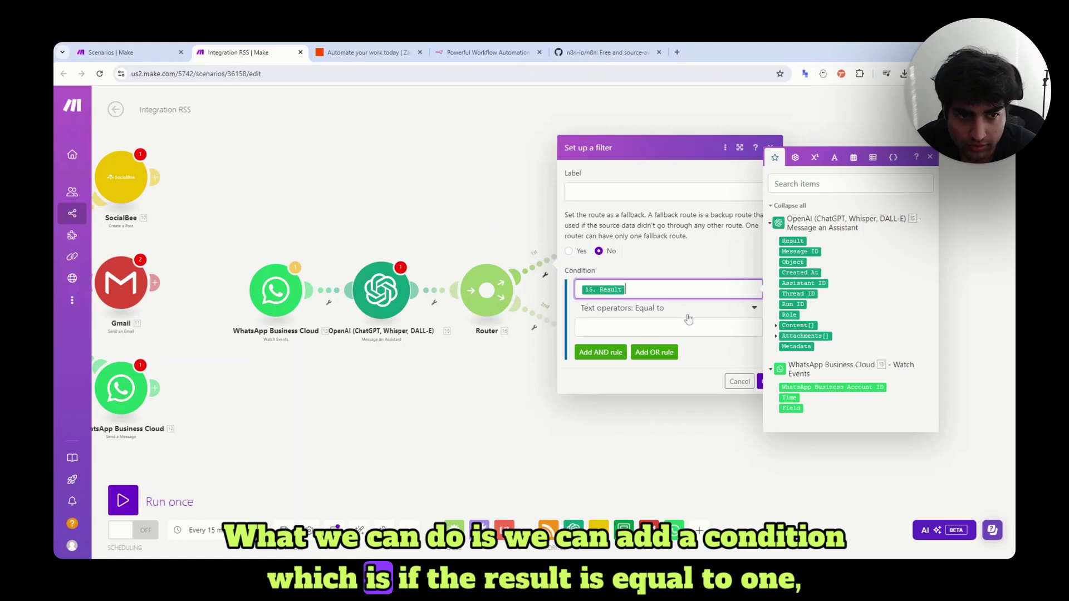
pyautogui.click(668, 327)
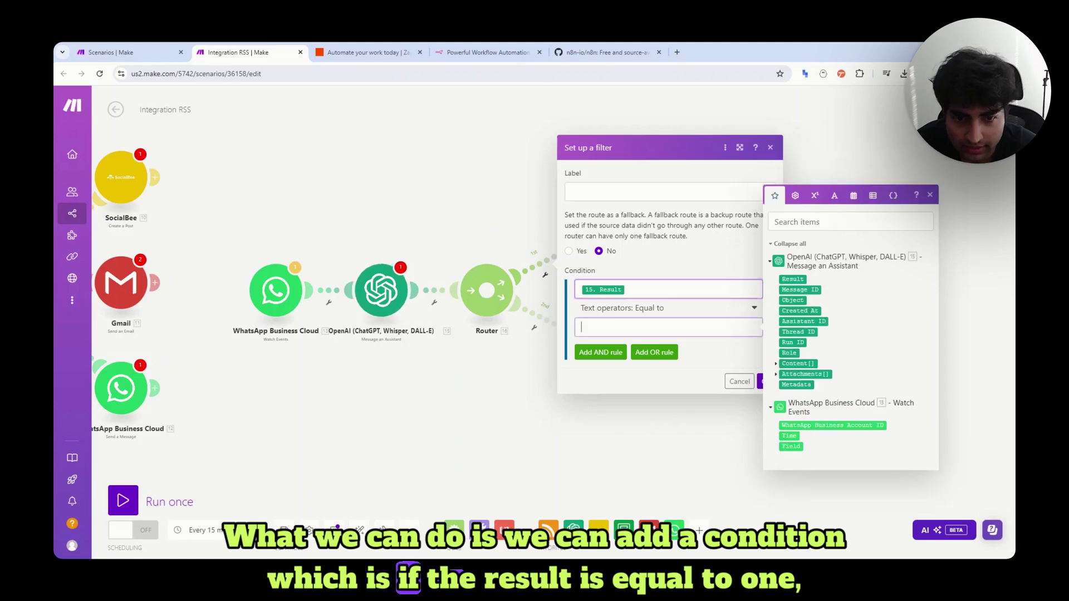
pyautogui.click(761, 382)
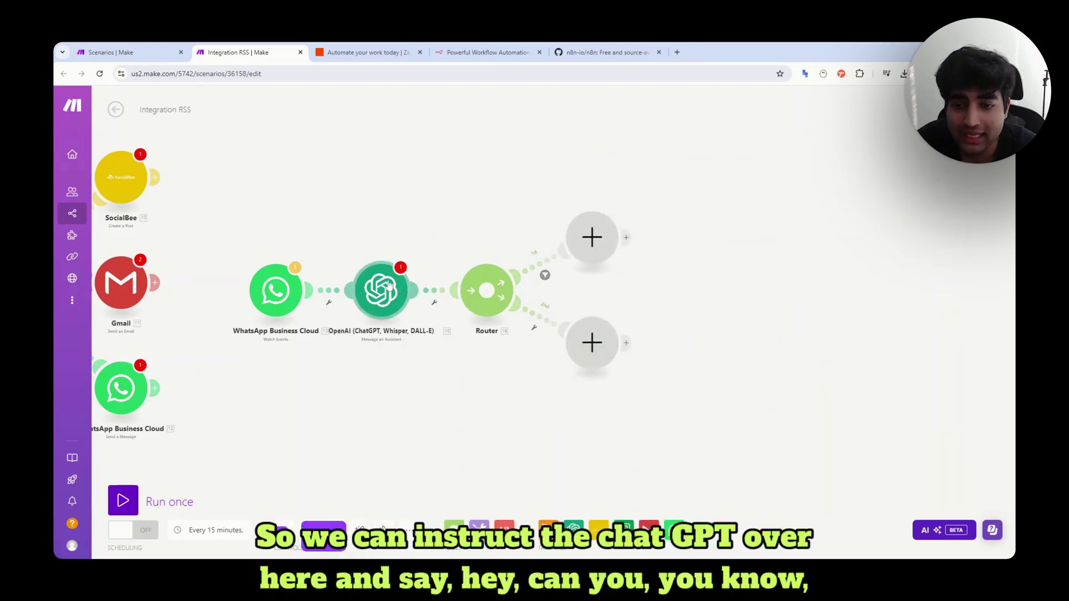
# - Nudge the OpenAI module right and pan around the WhatsApp, OpenAI and Router modules
pyautogui.scroll(3, 448, 278)
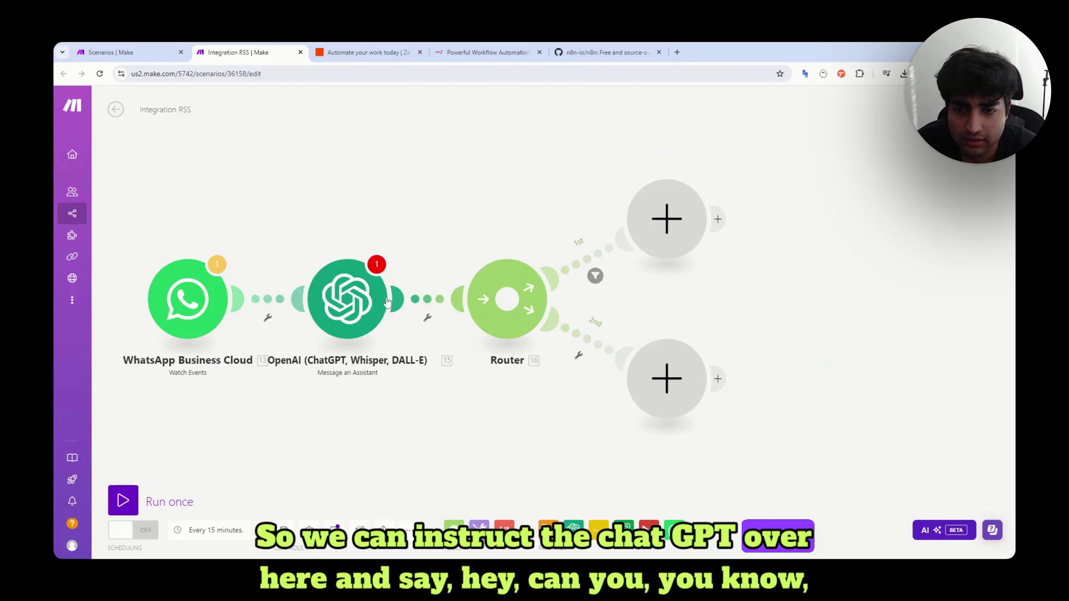
pyautogui.moveTo(387, 301)
pyautogui.mouseDown()
pyautogui.moveTo(441, 245)
pyautogui.moveTo(393, 302)
pyautogui.mouseUp()
pyautogui.moveTo(451, 463); pyautogui.dragTo(544, 420)
pyautogui.scroll(-2, 539, 389)
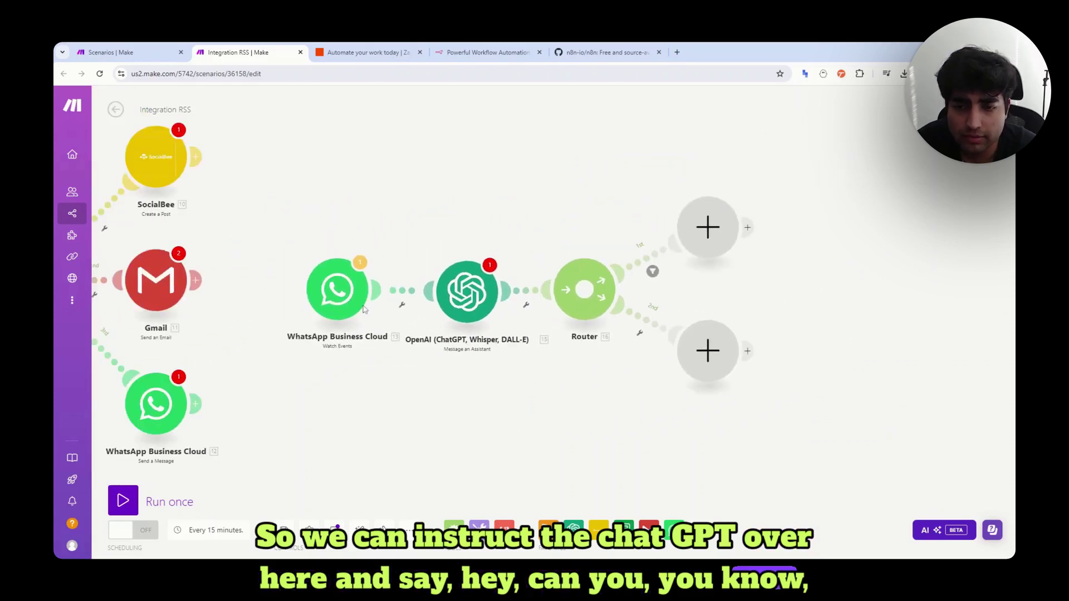
pyautogui.moveTo(287, 162); pyautogui.dragTo(768, 411)
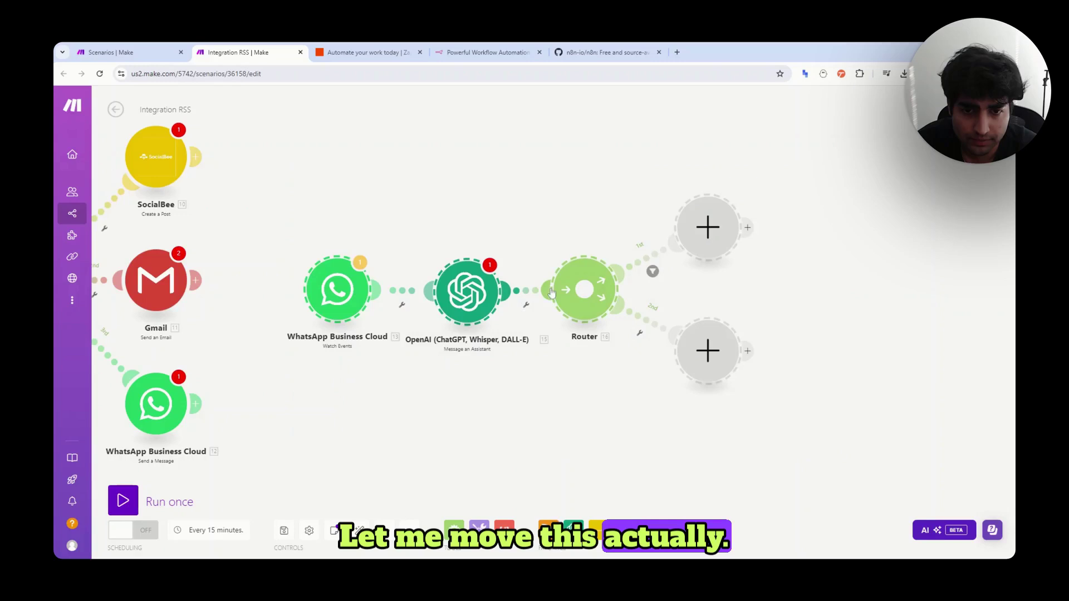
pyautogui.scroll(2, 551, 292)
pyautogui.click(650, 384)
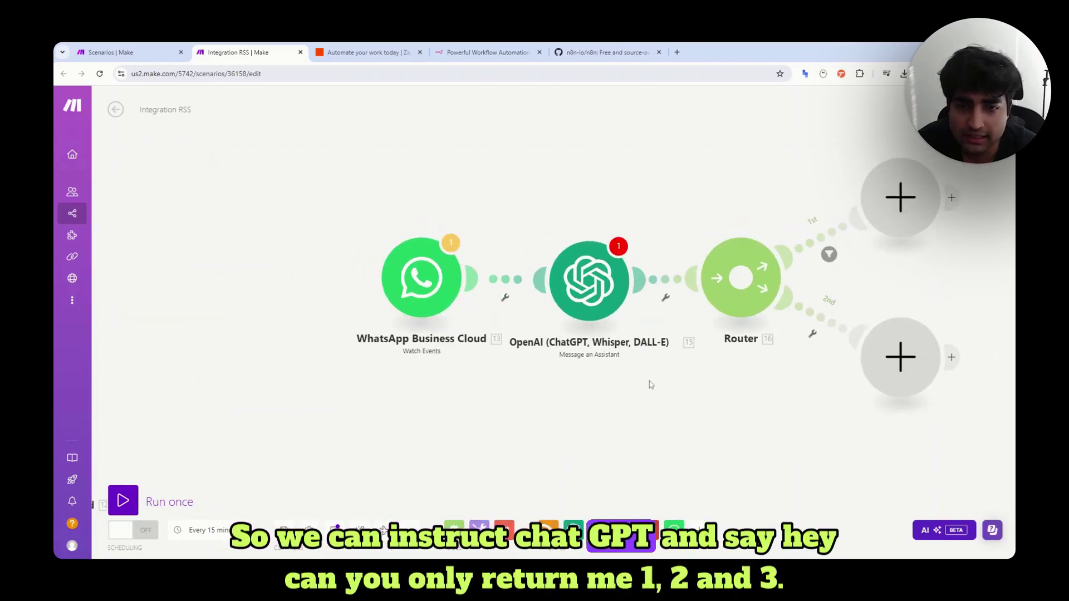
# - Arrange the three empty Router branch modules so all are visible together
pyautogui.scroll(1, 650, 384)
pyautogui.scroll(-1, 650, 385)
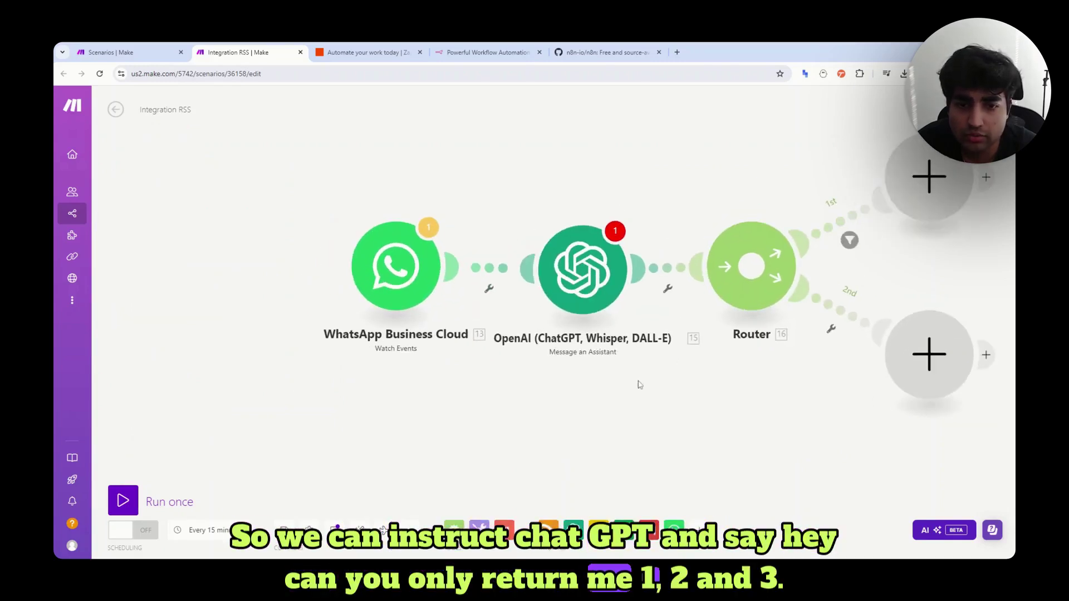
pyautogui.moveTo(639, 384); pyautogui.dragTo(541, 396)
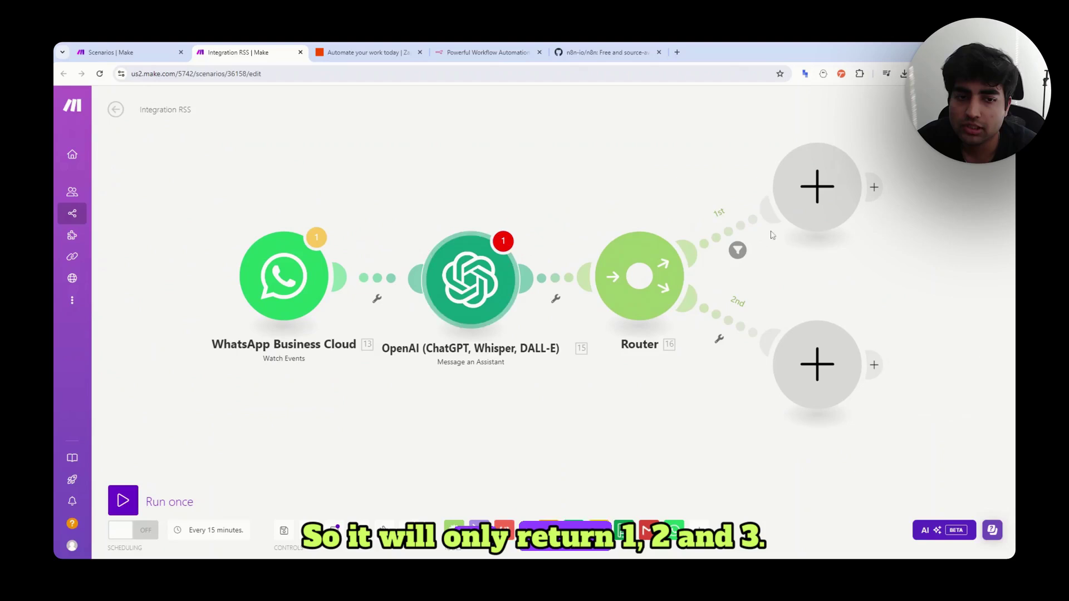
pyautogui.moveTo(806, 194); pyautogui.dragTo(762, 153)
pyautogui.moveTo(769, 349); pyautogui.dragTo(787, 221)
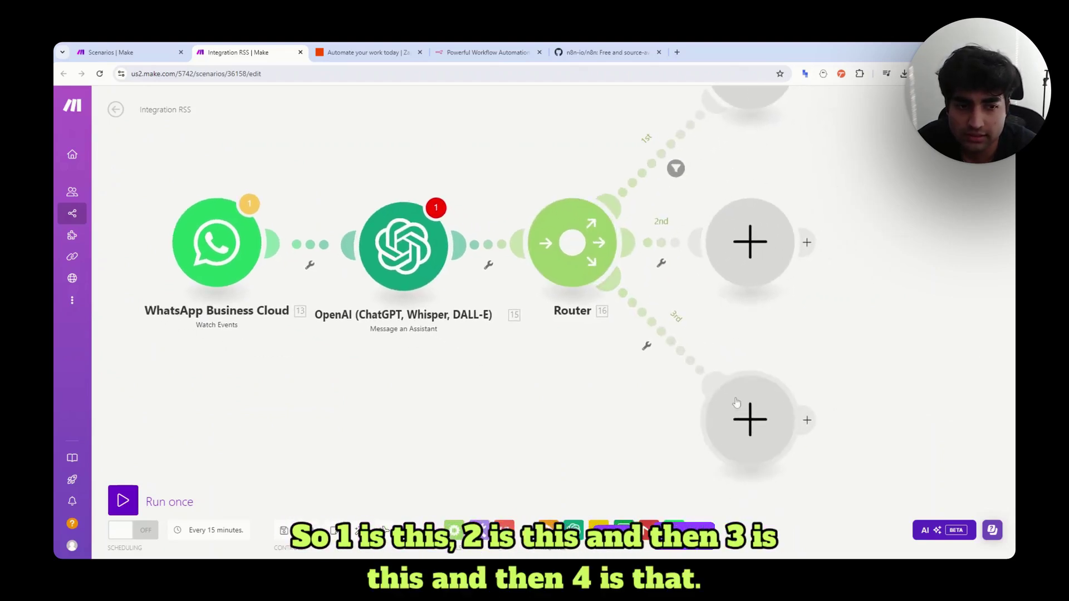
pyautogui.scroll(-2, 755, 246)
pyautogui.moveTo(617, 344); pyautogui.dragTo(536, 434)
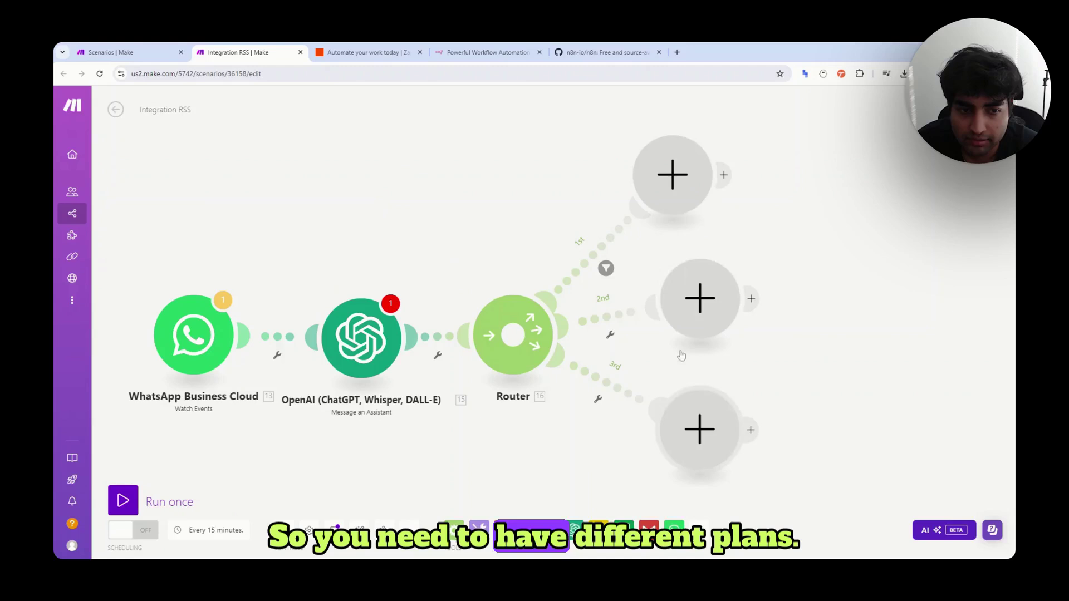
# - Put a Gmail 'Send an Email' module on the router's top branch, leaving branches 2 and 3 empty
pyautogui.click(723, 175)
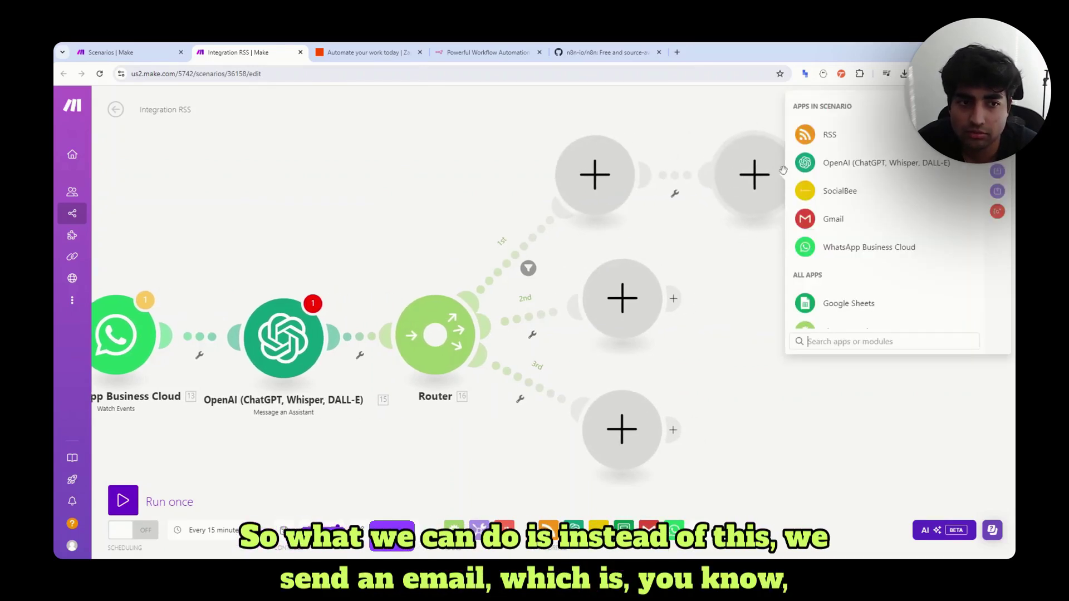
pyautogui.click(782, 208)
pyautogui.click(595, 174)
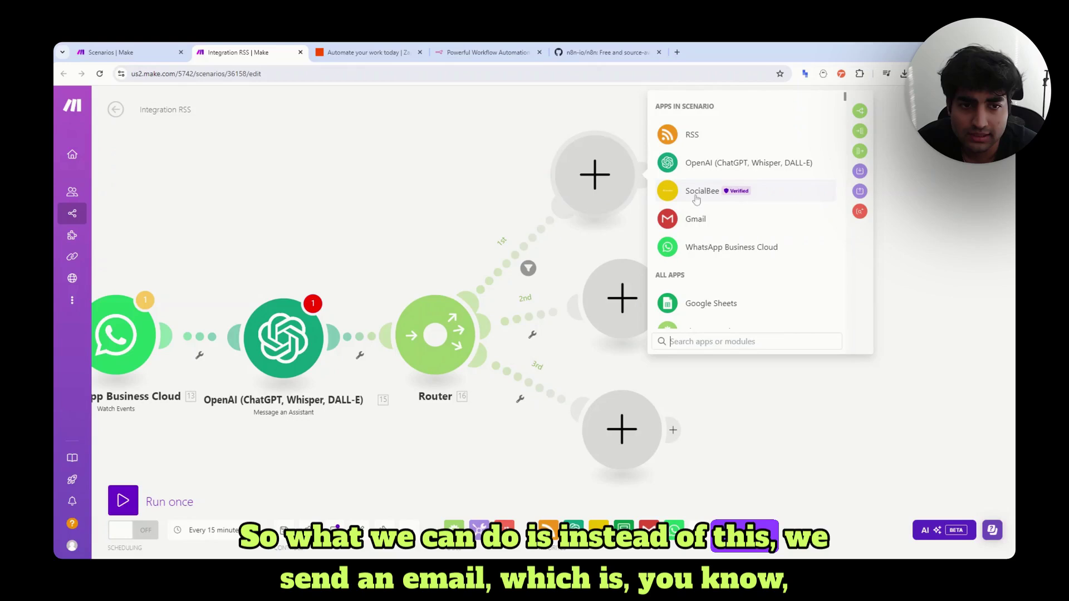
pyautogui.click(708, 218)
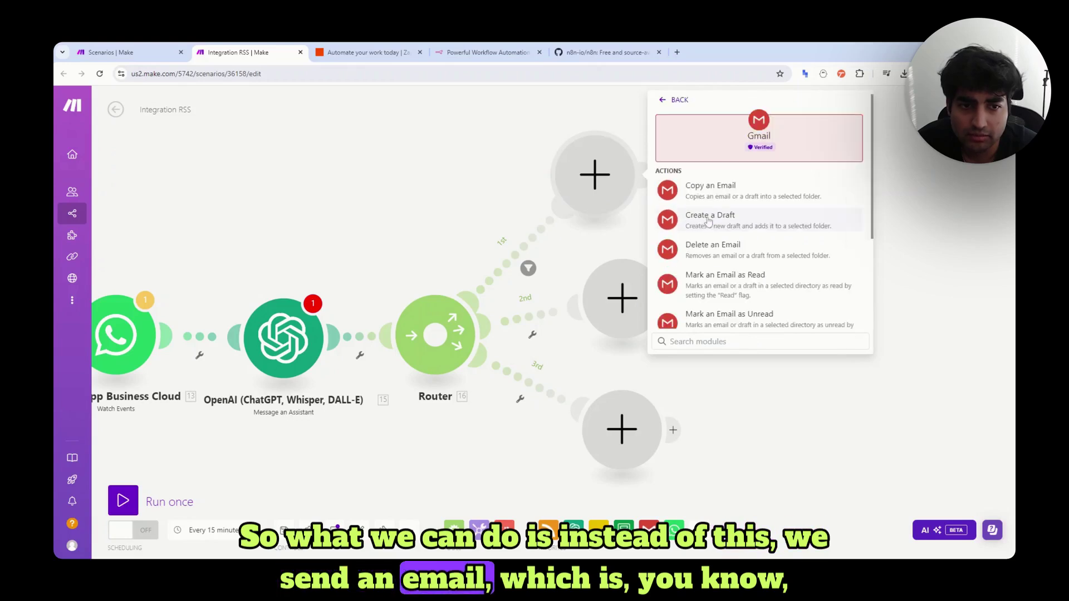
pyautogui.scroll(-5, 734, 268)
pyautogui.click(724, 268)
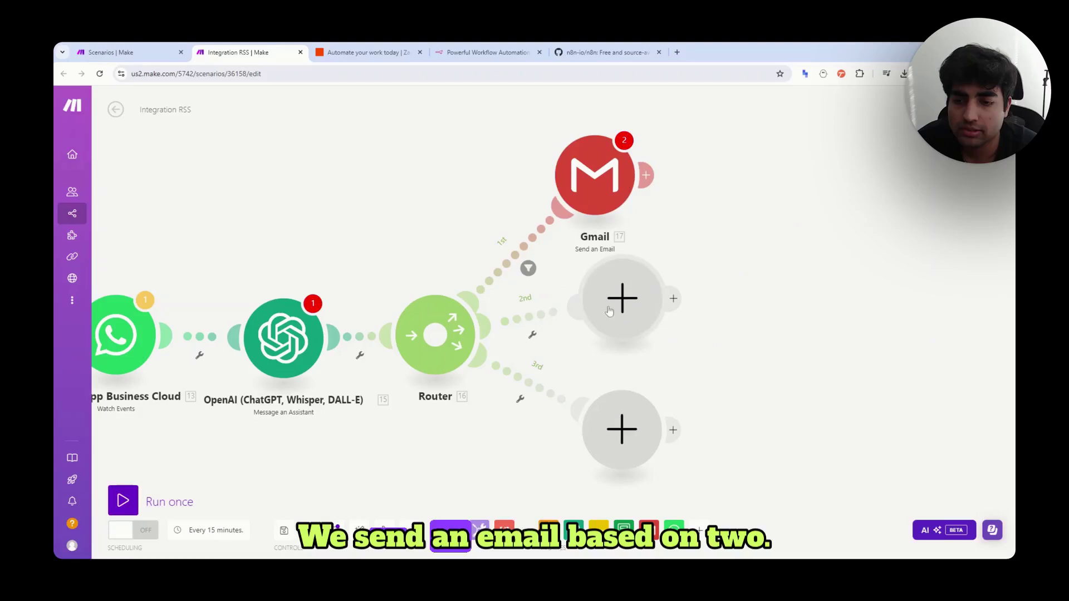
pyautogui.moveTo(436, 273); pyautogui.dragTo(537, 277)
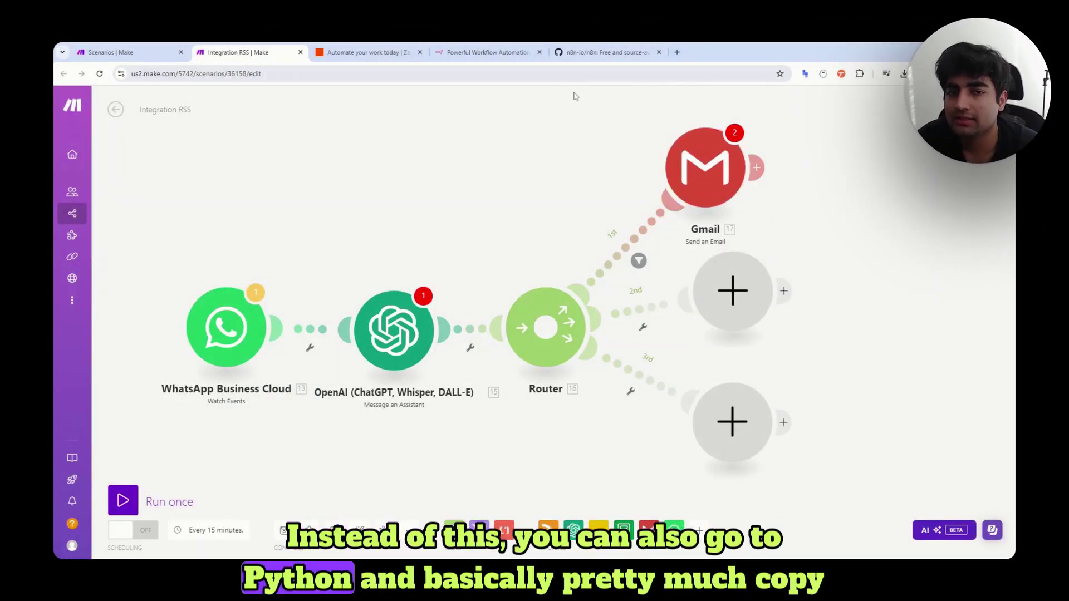
# - Open claude.ai in a new browser tab
pyautogui.click(677, 52)
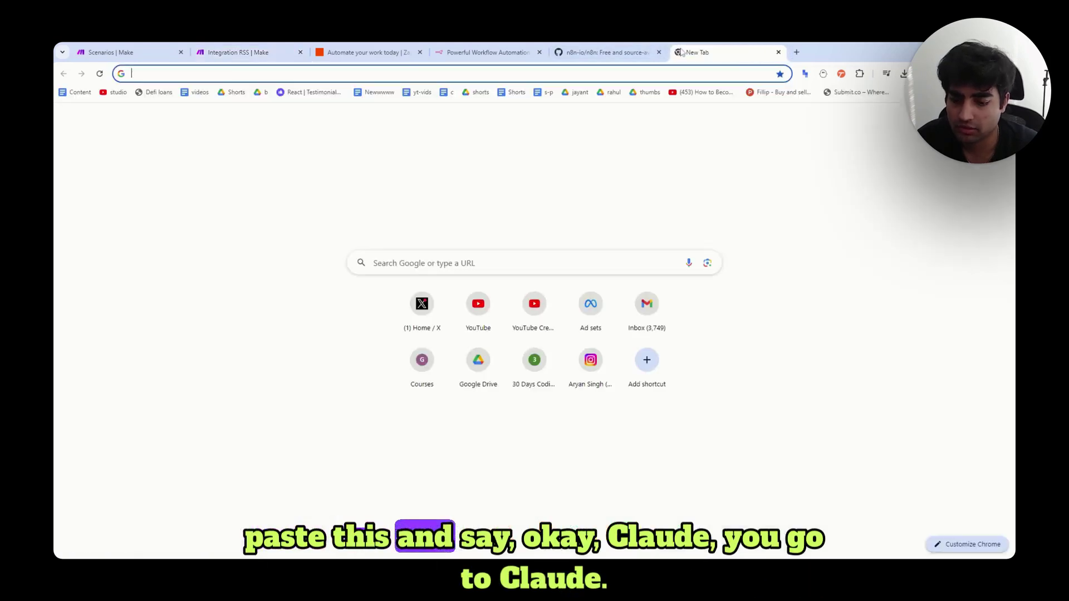
pyautogui.write('claude')
pyautogui.press('Return')
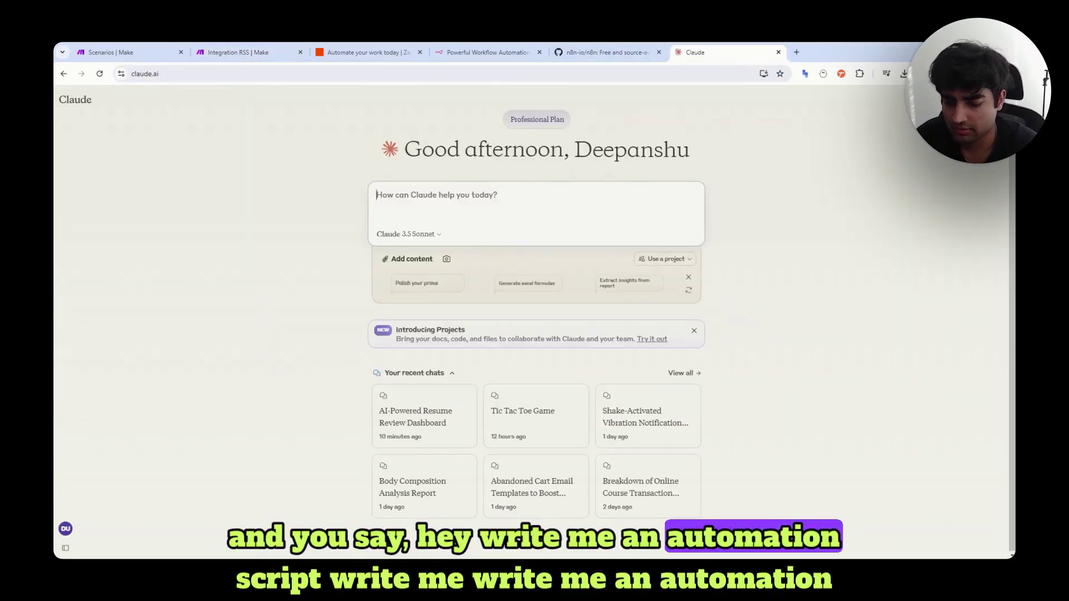
# - Ask Claude for a Python WhatsApp-to-email automation script, then return to the Make scenario
pyautogui.write('ite me an automation scrp')
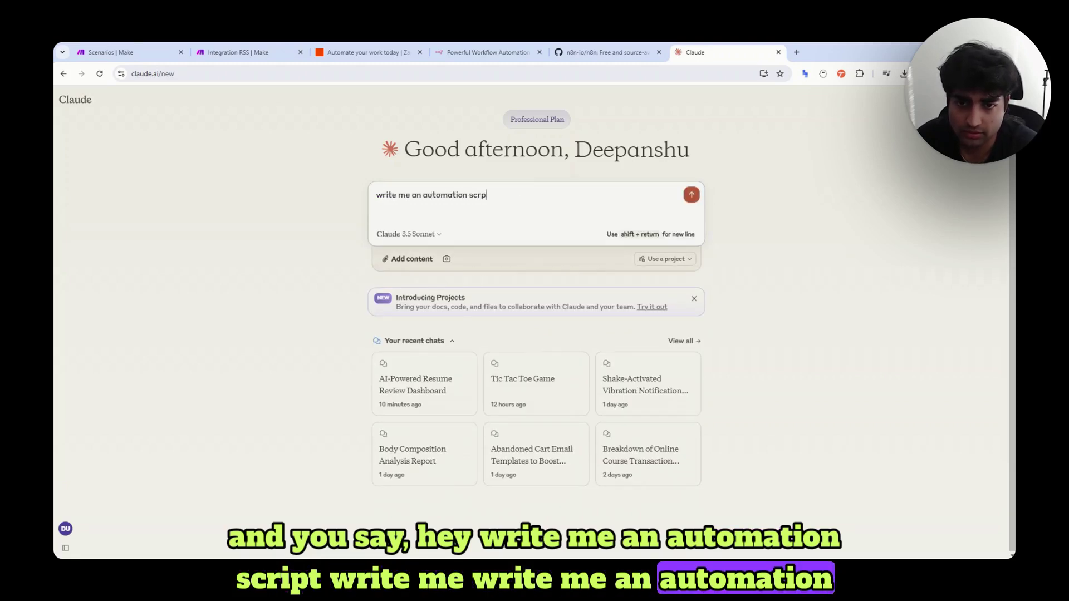
pyautogui.press('BackSpace')
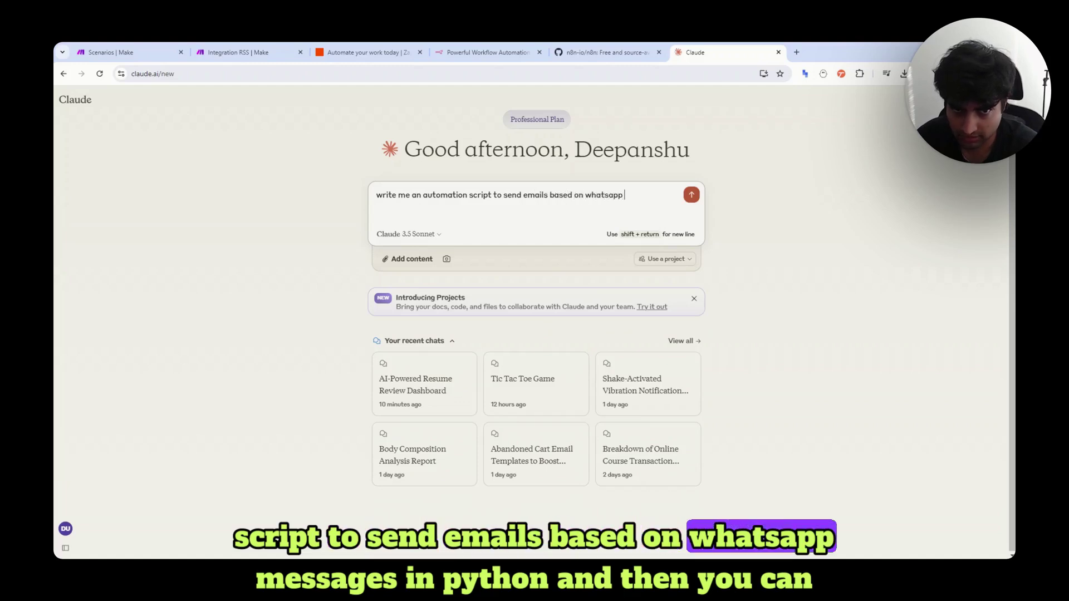
pyautogui.write('messages in python')
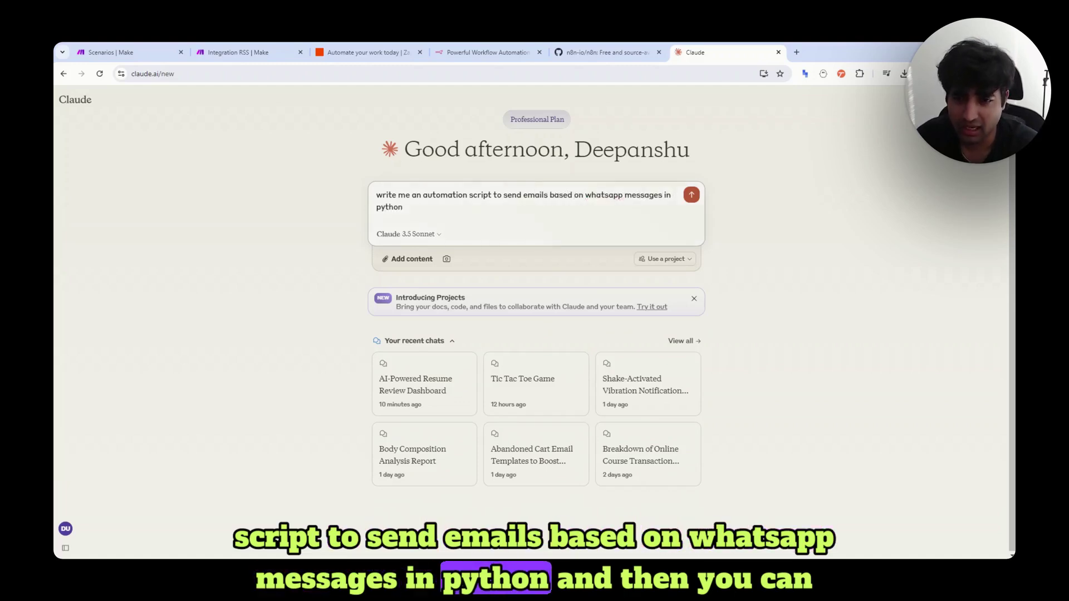
pyautogui.press('Return')
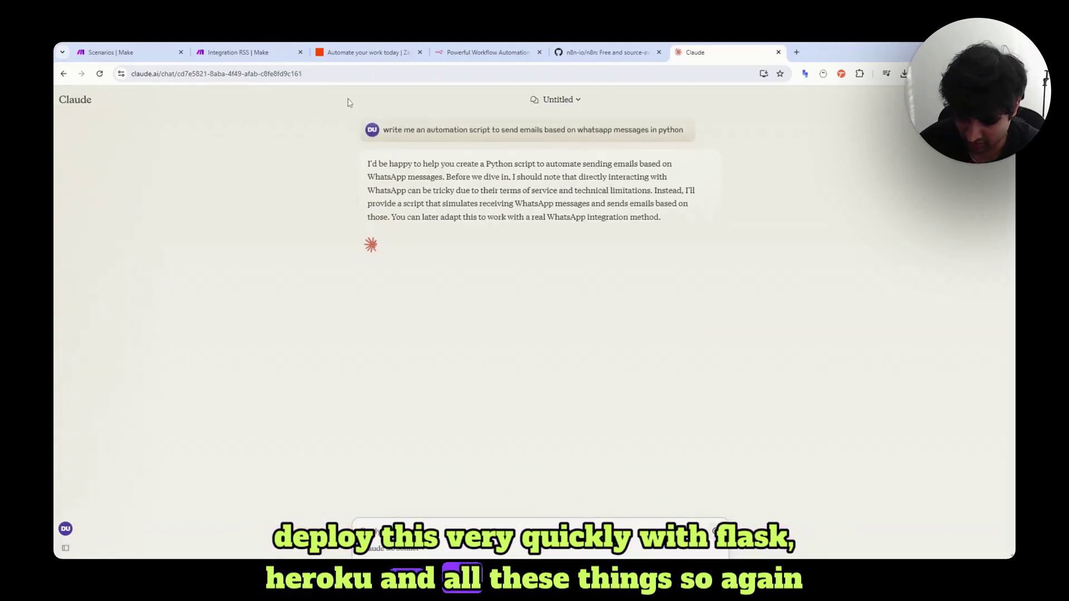
pyautogui.hotkey('ctrl', '+')
pyautogui.hotkey('ctrl', '+')
pyautogui.hotkey('ctrl', '+')
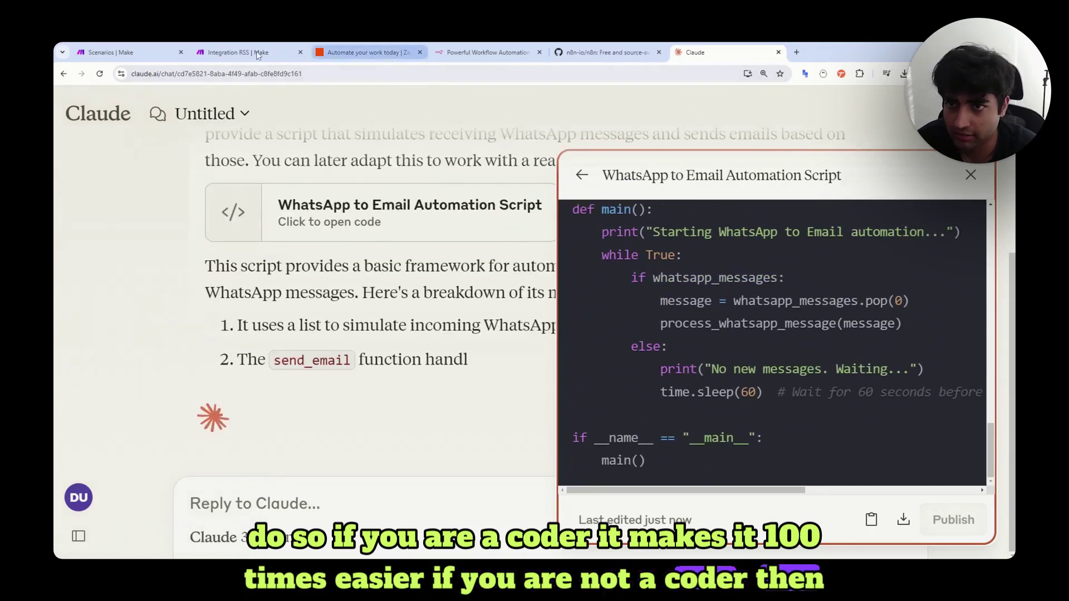
pyautogui.hotkey('ctrl', '2')
pyautogui.moveTo(436, 245); pyautogui.dragTo(453, 254)
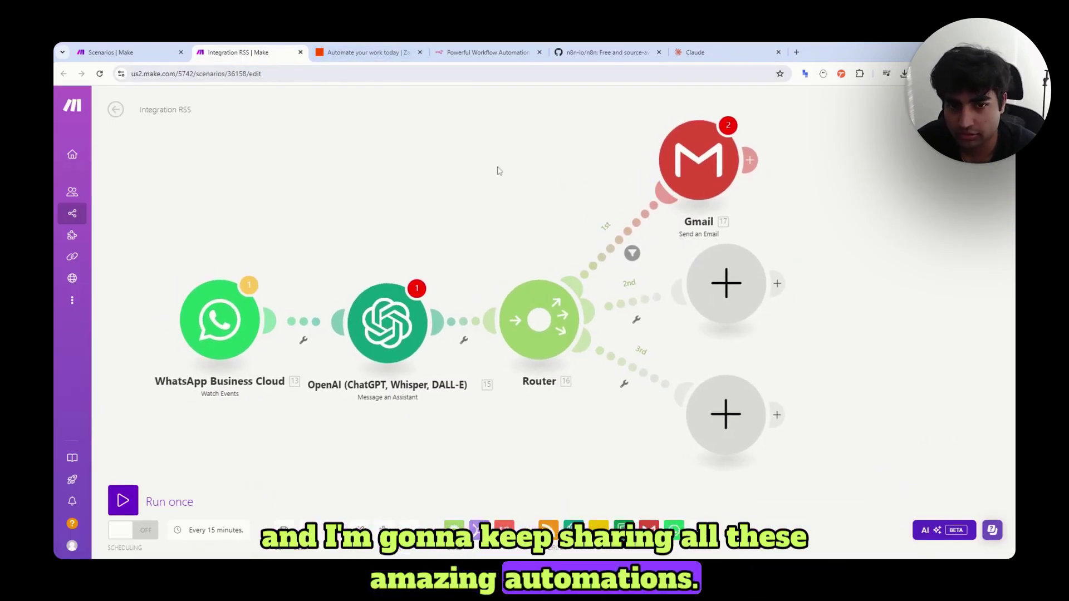
# - Start a new flow with an RSS 'Watch RSS feed items' trigger
pyautogui.hscroll(-10, 579, 431)
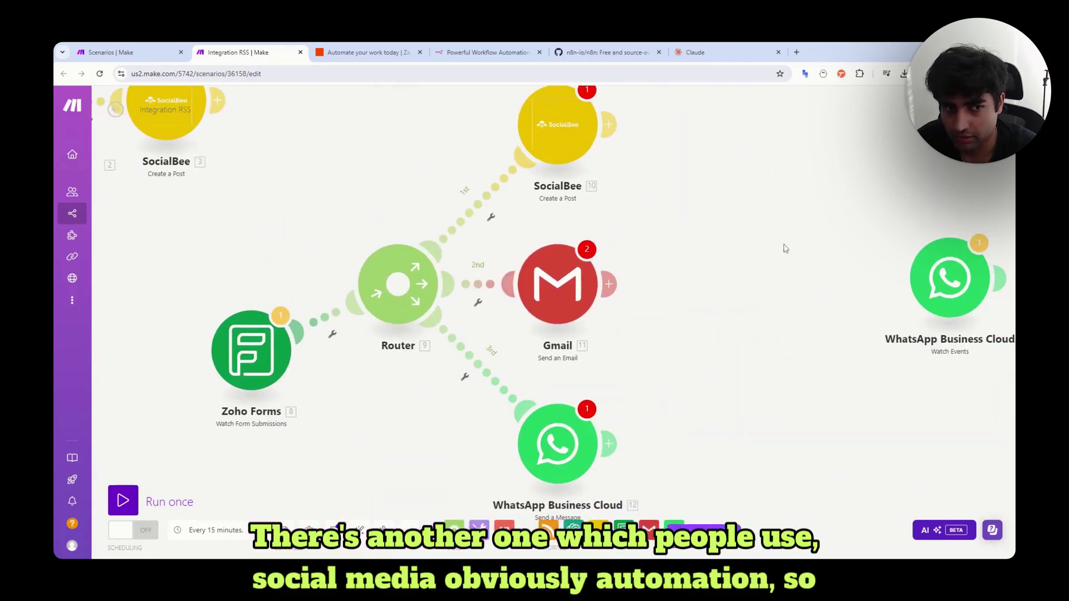
pyautogui.hscroll(10, 785, 248)
pyautogui.scroll(-8, 628, 178)
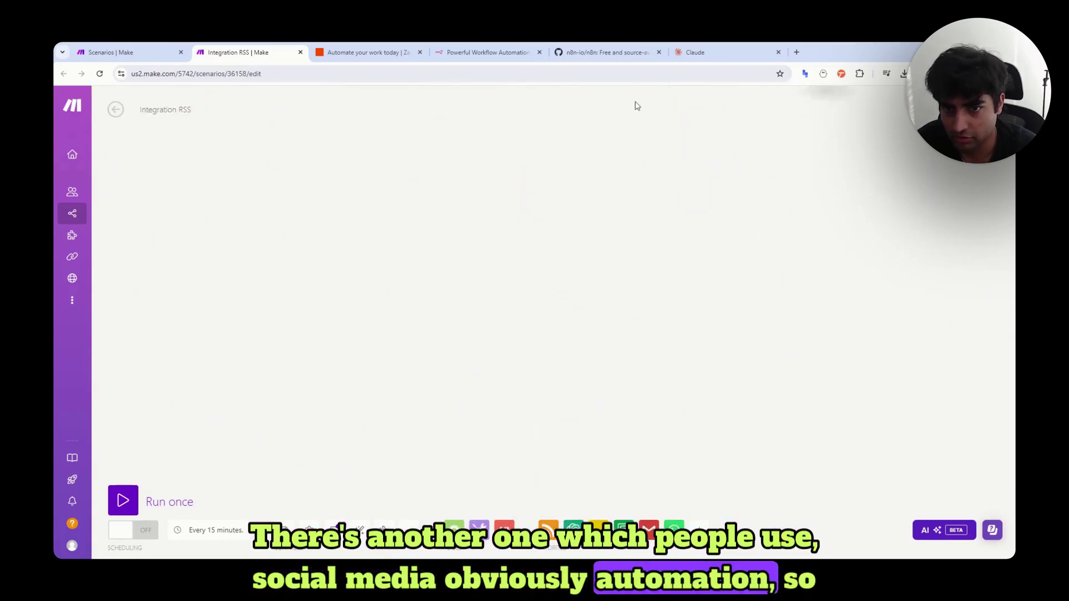
pyautogui.click(699, 528)
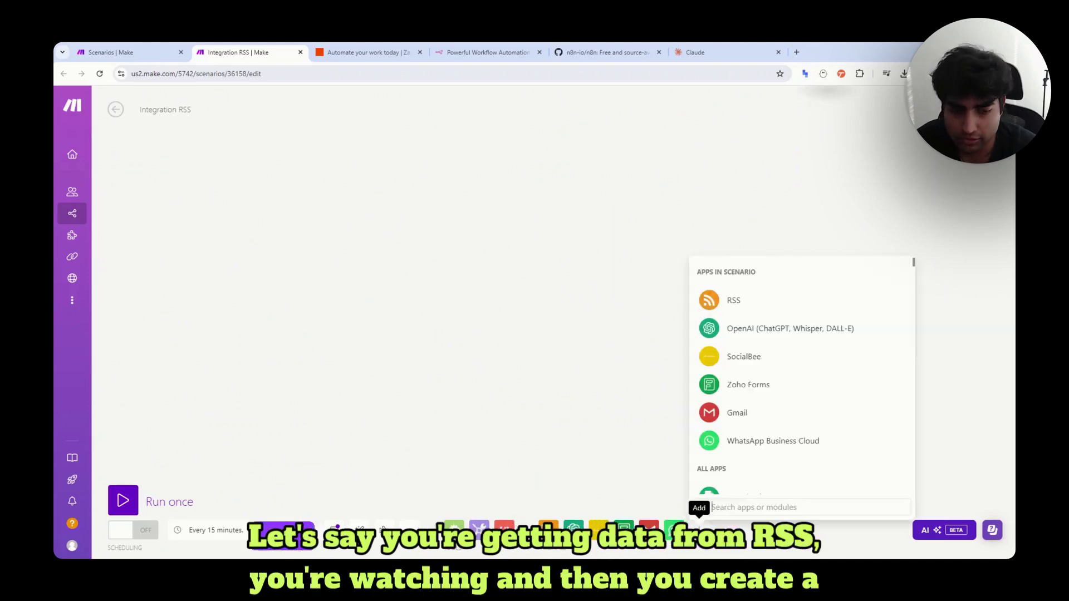
pyautogui.click(729, 298)
pyautogui.click(584, 356)
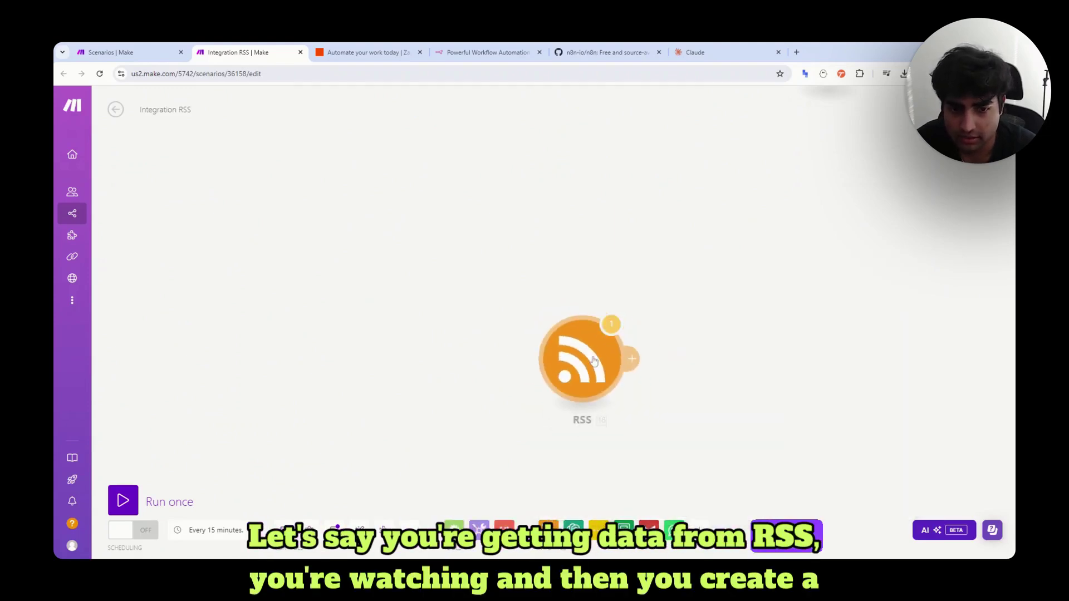
# - Add an OpenAI 'Message an Assistant' module followed by a Router
pyautogui.click(328, 281)
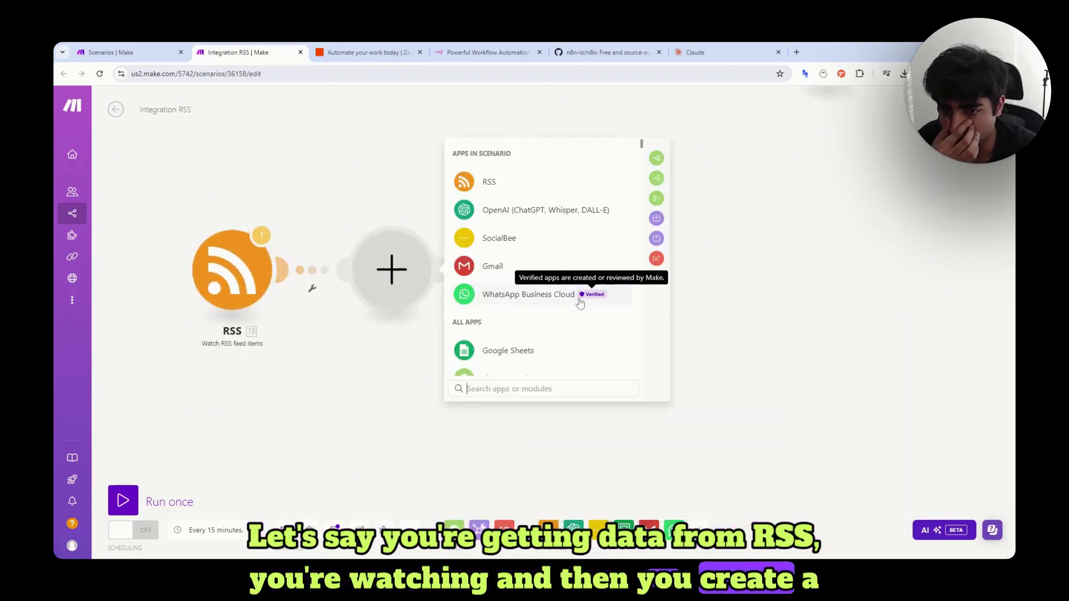
pyautogui.click(590, 209)
pyautogui.click(479, 265)
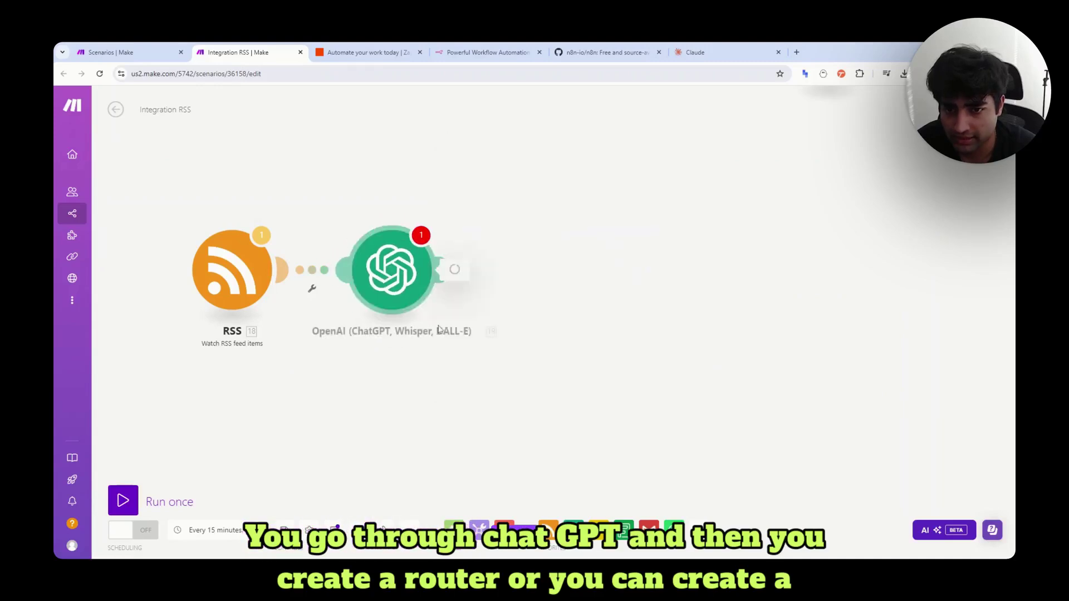
pyautogui.press('Escape')
pyautogui.click(454, 269)
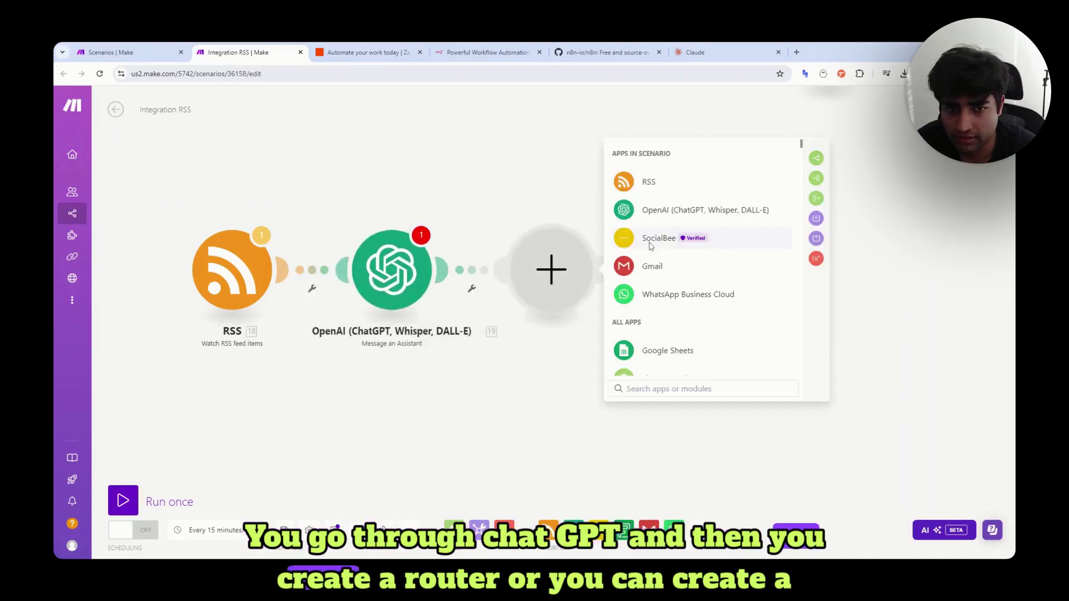
pyautogui.click(816, 160)
# - Make the router's upper branch an X (formerly Twitter) 'Create a Post' module
pyautogui.click(700, 201)
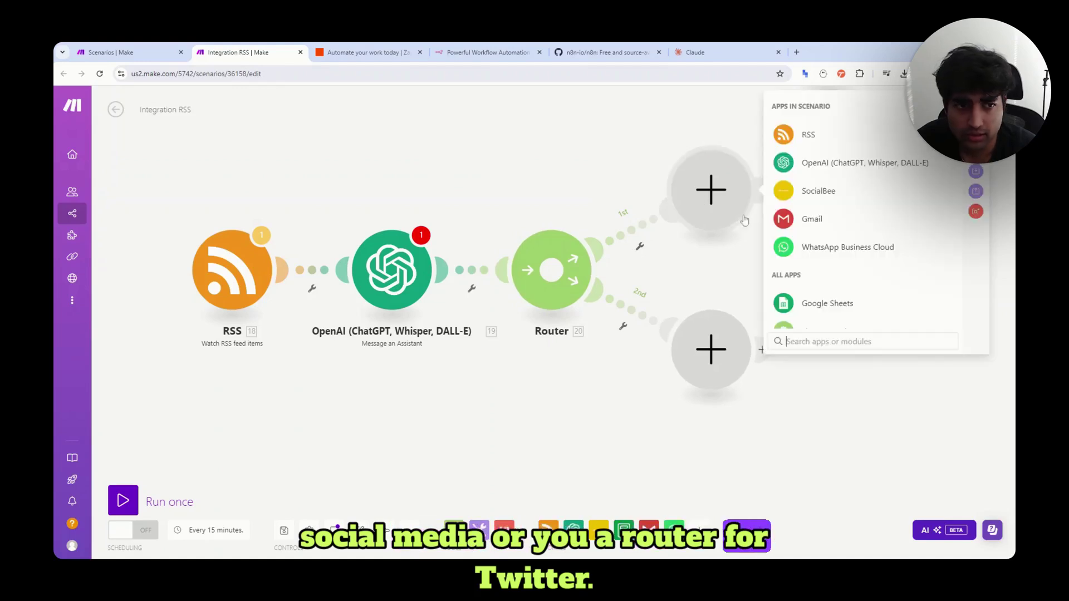
pyautogui.write('ro')
pyautogui.press('BackSpace')
pyautogui.press('BackSpace')
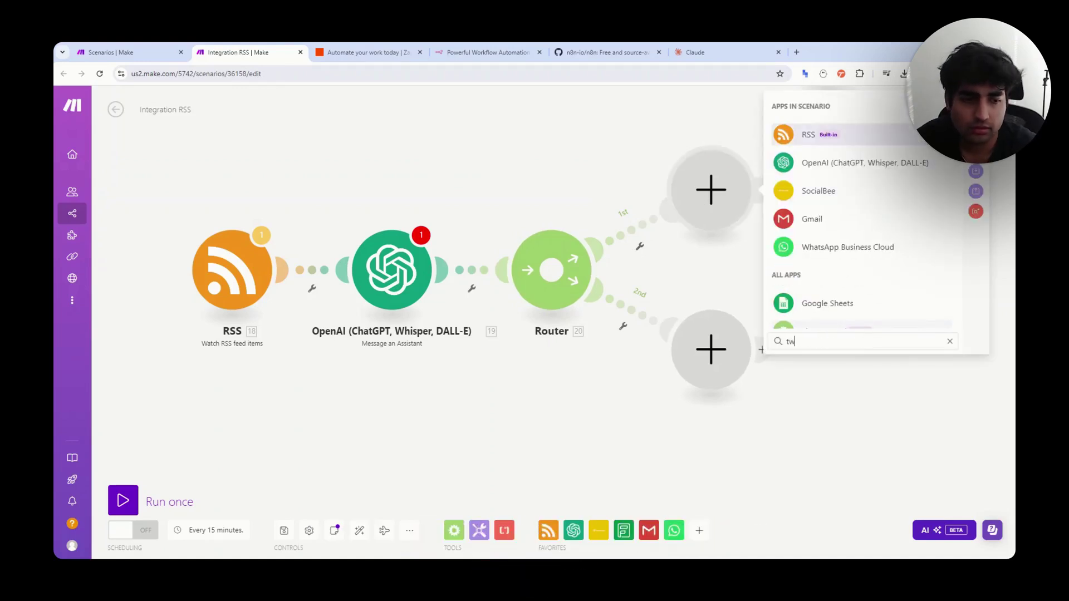
pyautogui.write('tw')
pyautogui.click(838, 302)
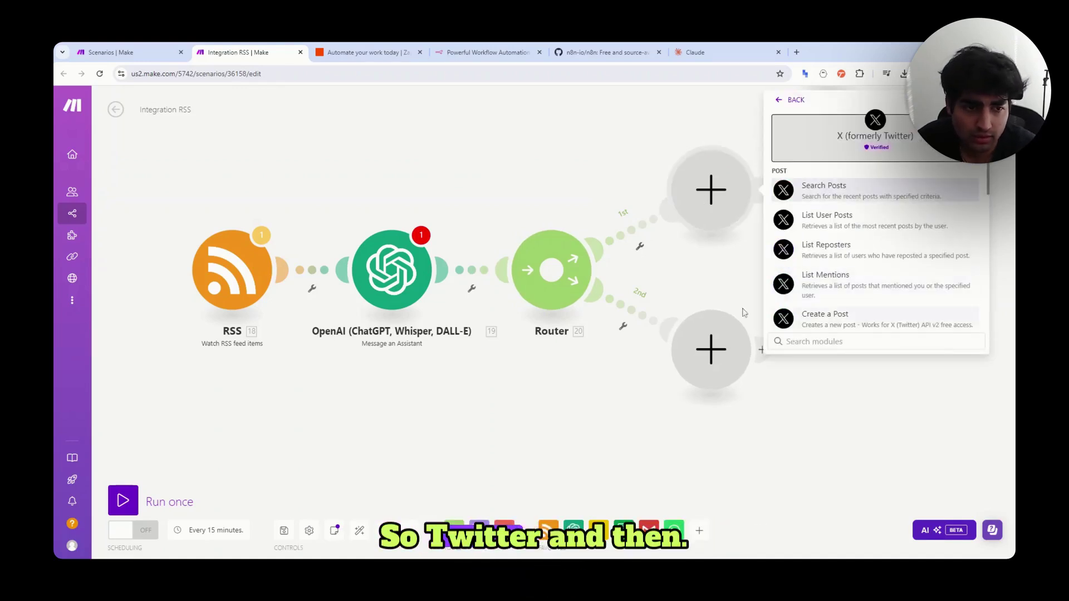
pyautogui.scroll(-3, 842, 245)
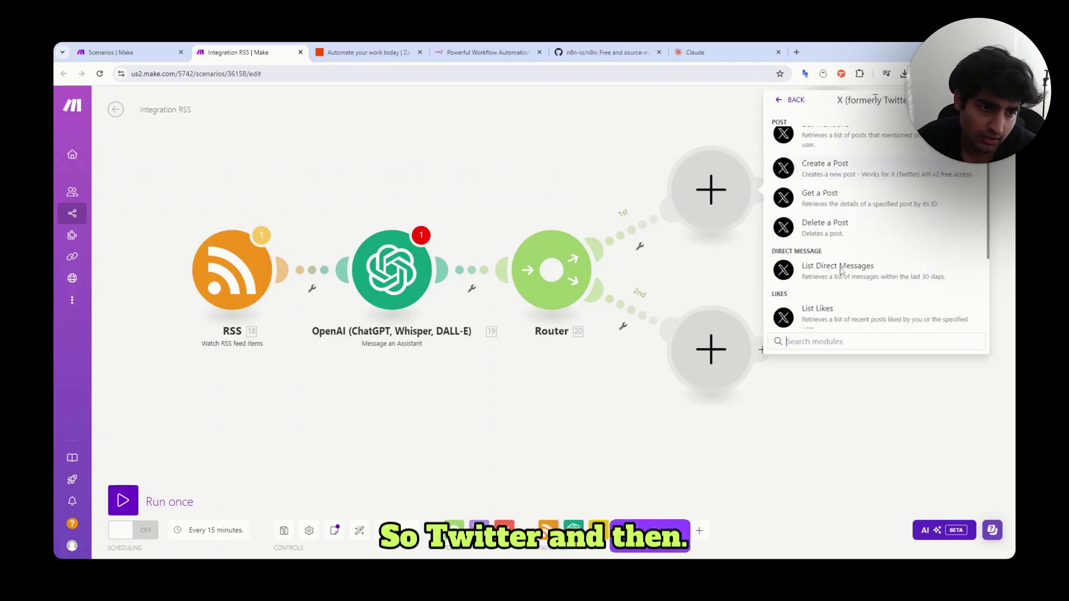
pyautogui.click(839, 179)
# - Make the lower branch a Facebook Pages 'Create a Post' module and select all five modules
pyautogui.click(737, 364)
pyautogui.write('f')
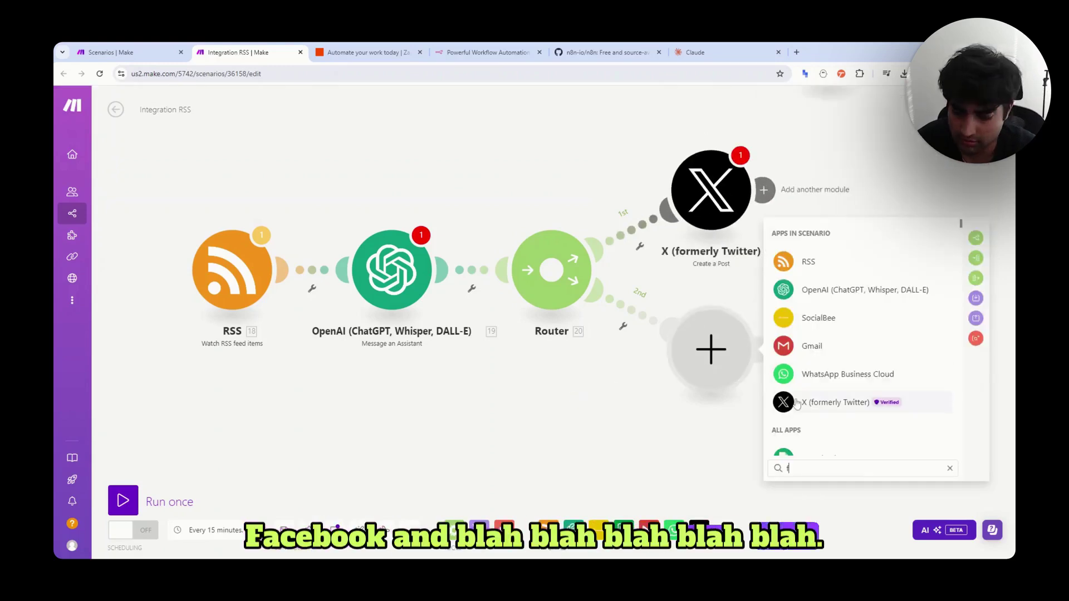
pyautogui.write('ace')
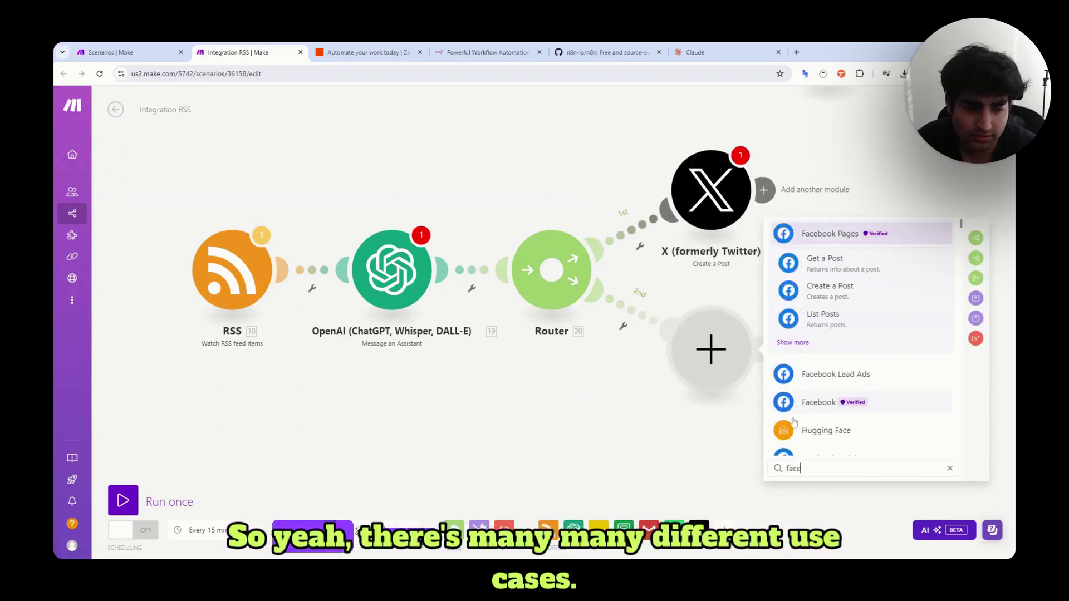
pyautogui.click(830, 287)
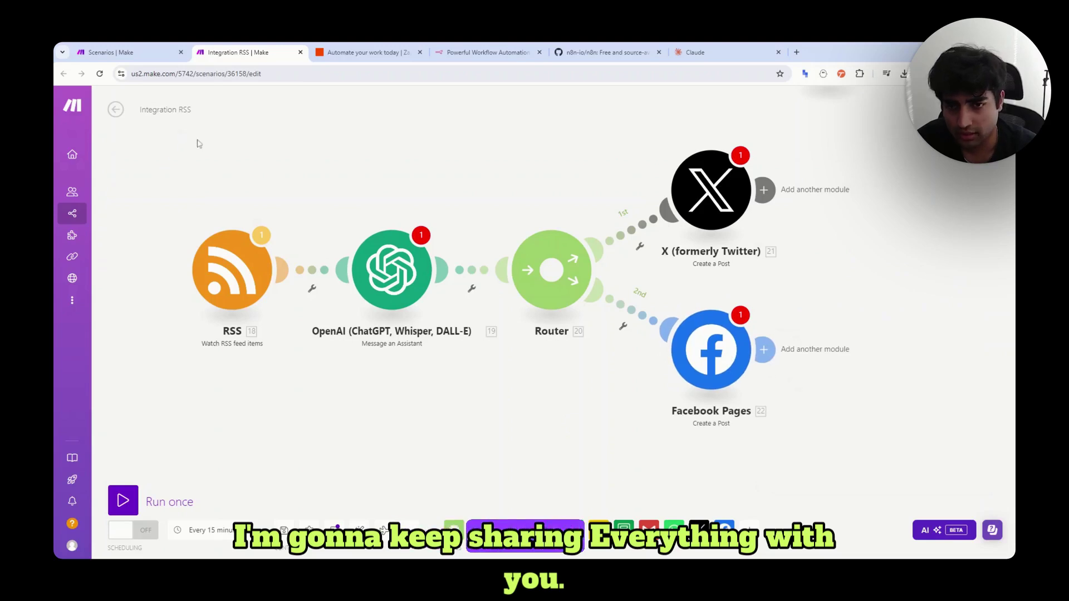
pyautogui.moveTo(179, 132); pyautogui.dragTo(845, 454)
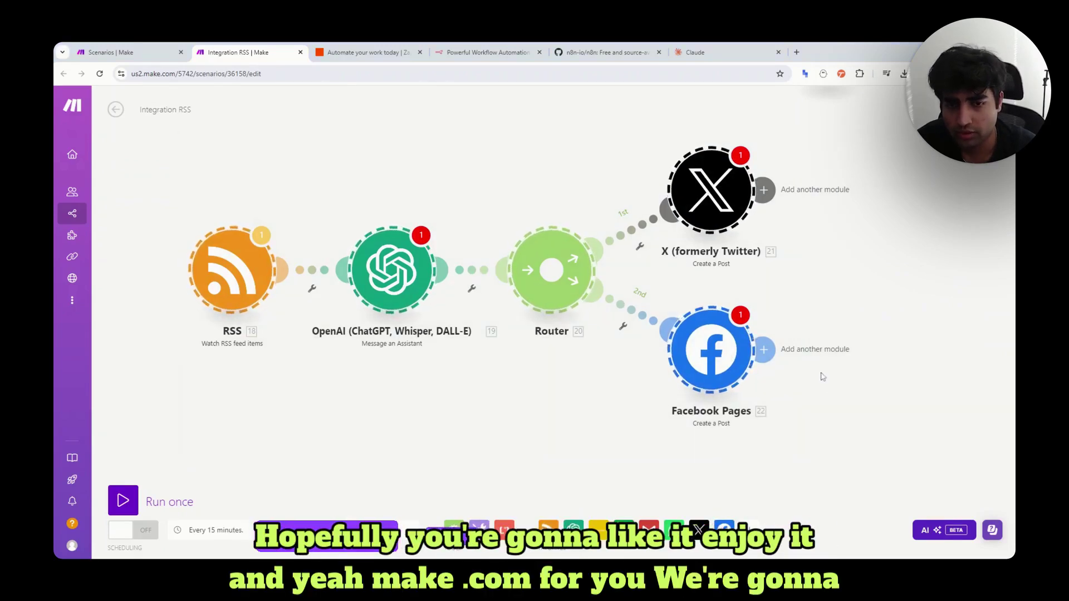